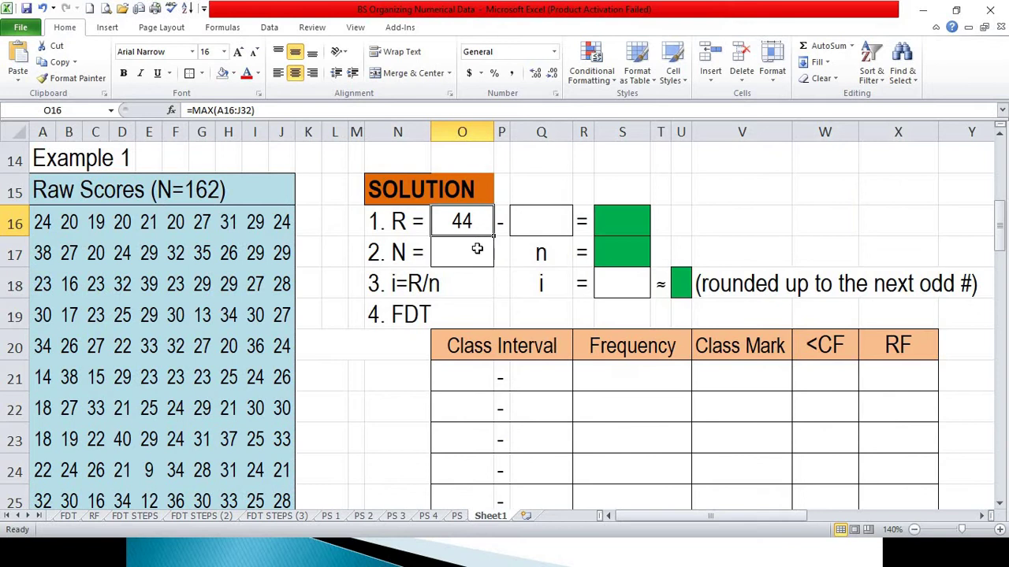
Compute the lowest raw score in cell Q16 with the MIN function over the range A16:J32.
left_click(468, 253)
left_click(482, 224)
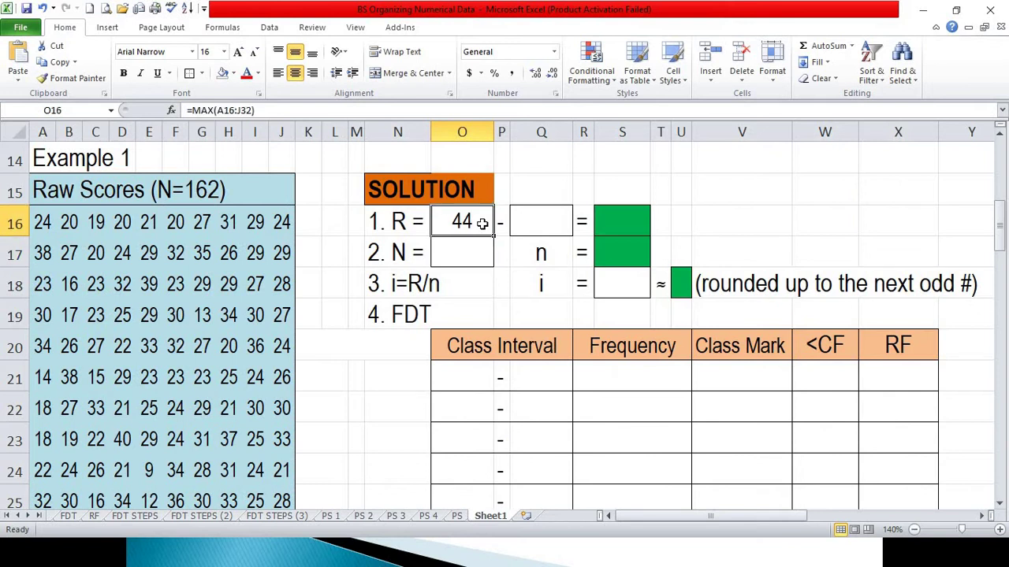
left_click(542, 223)
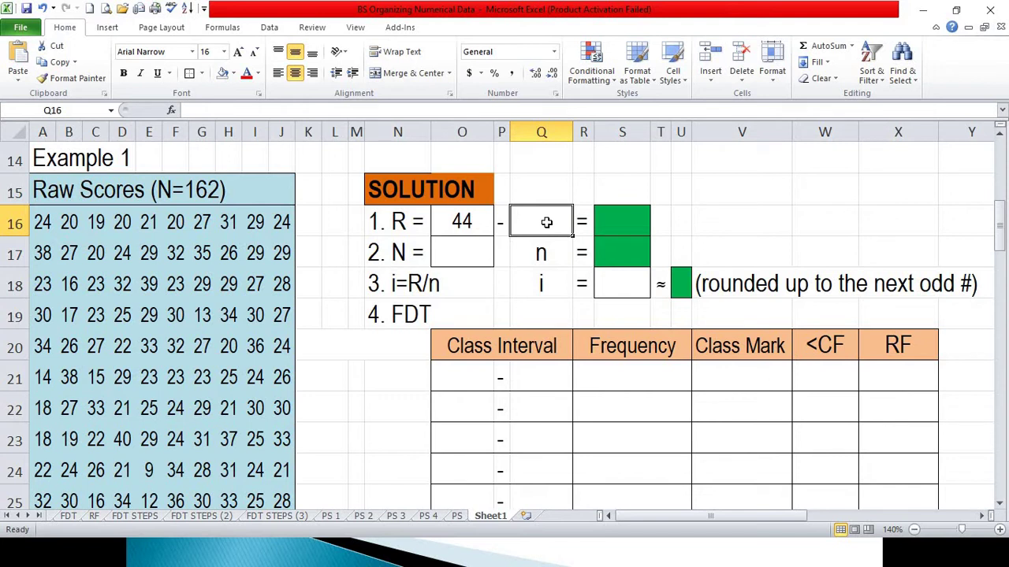
type("=")
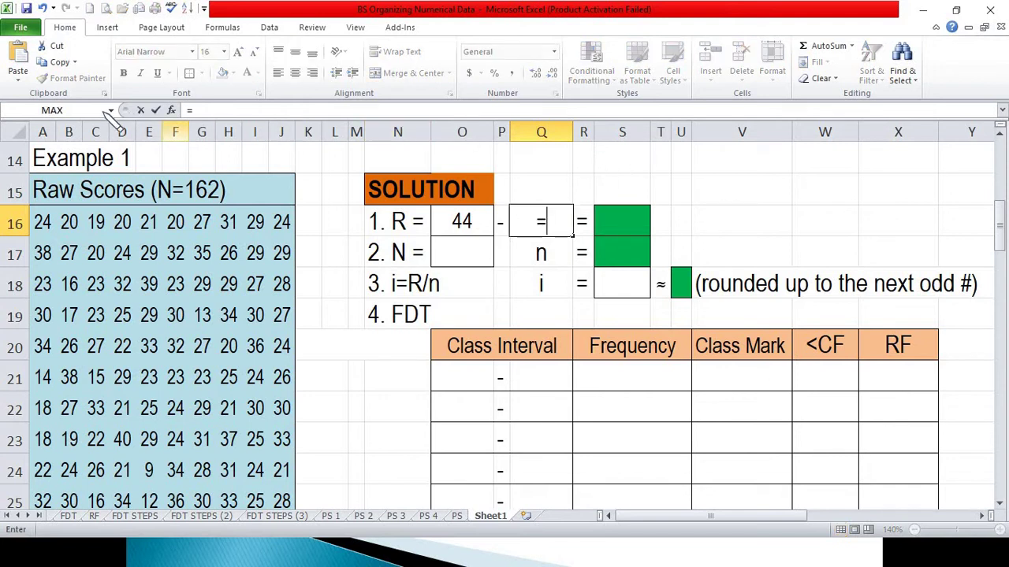
left_click(112, 111)
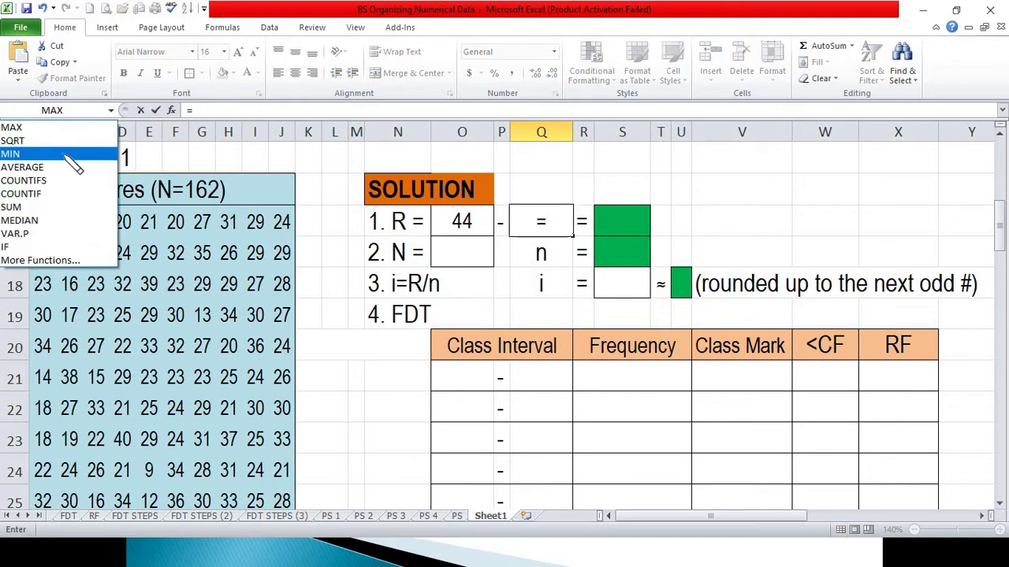
left_click(59, 153)
left_click_drag(41, 223, 278, 468)
scroll(254, 360, "up", 4)
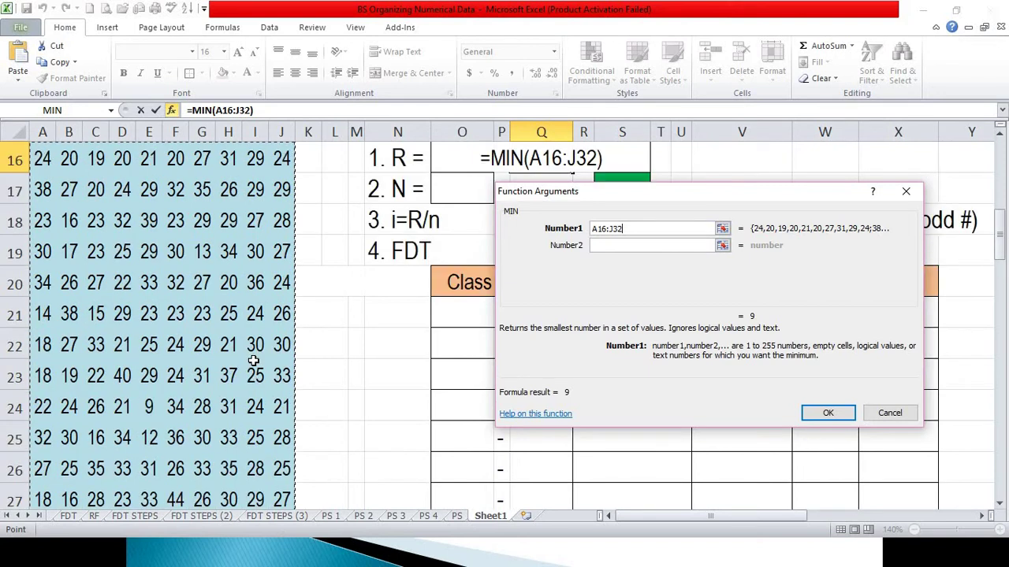
scroll(254, 360, "down", 1)
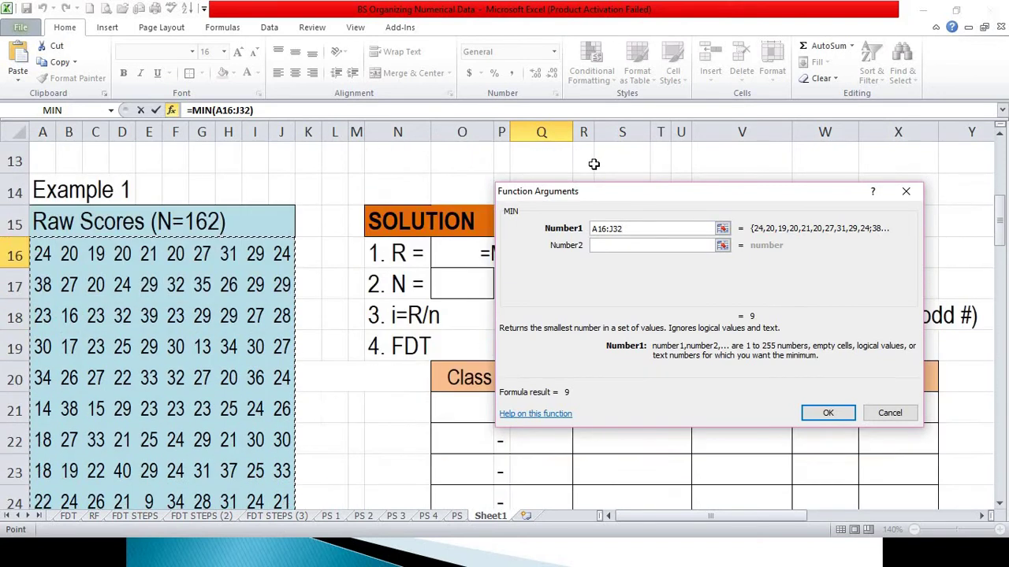
left_click(828, 412)
Calculate the range R in cell S16 with the formula =O16-Q16.
left_click(621, 249)
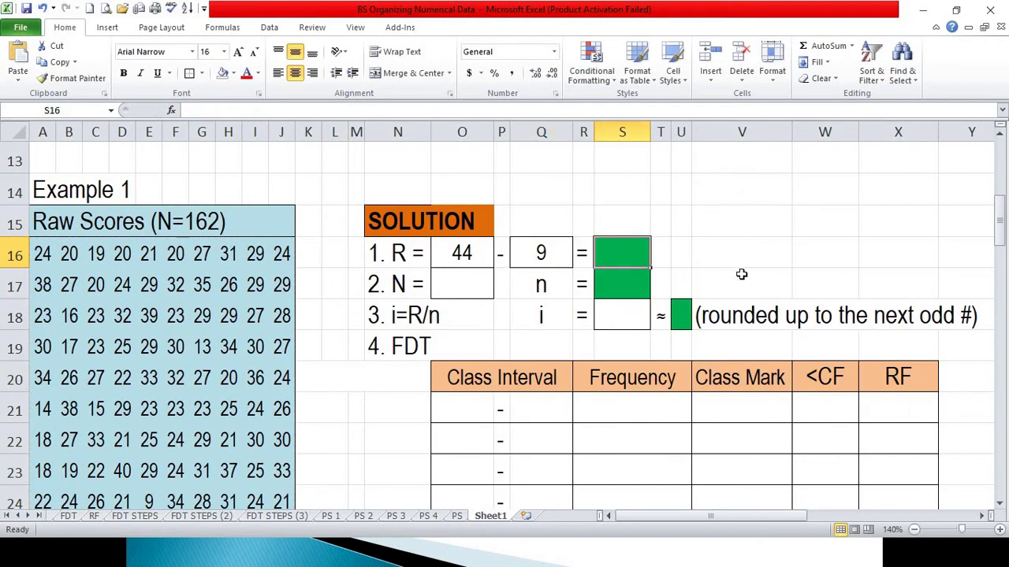
type("=")
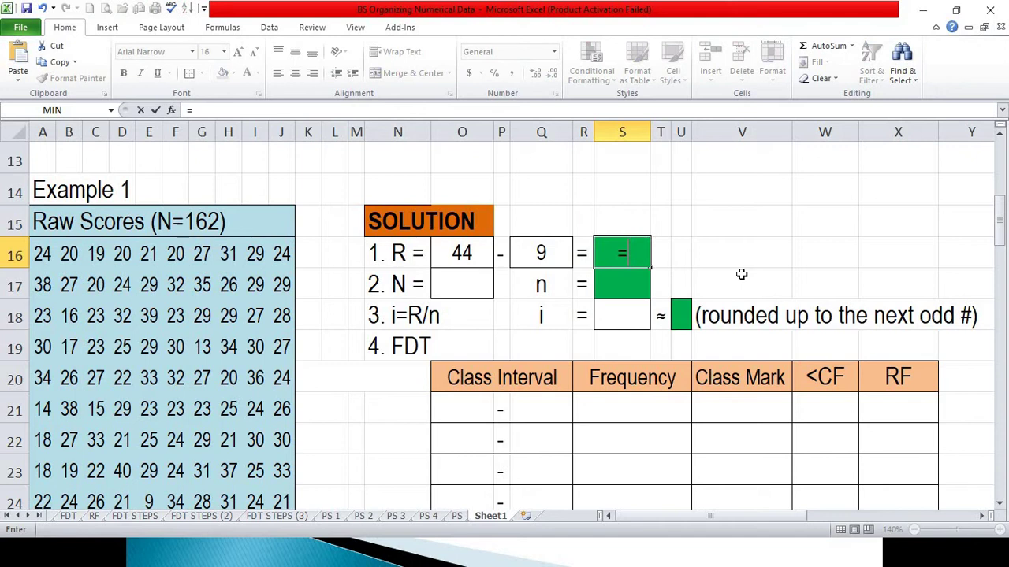
left_click(462, 252)
type("-")
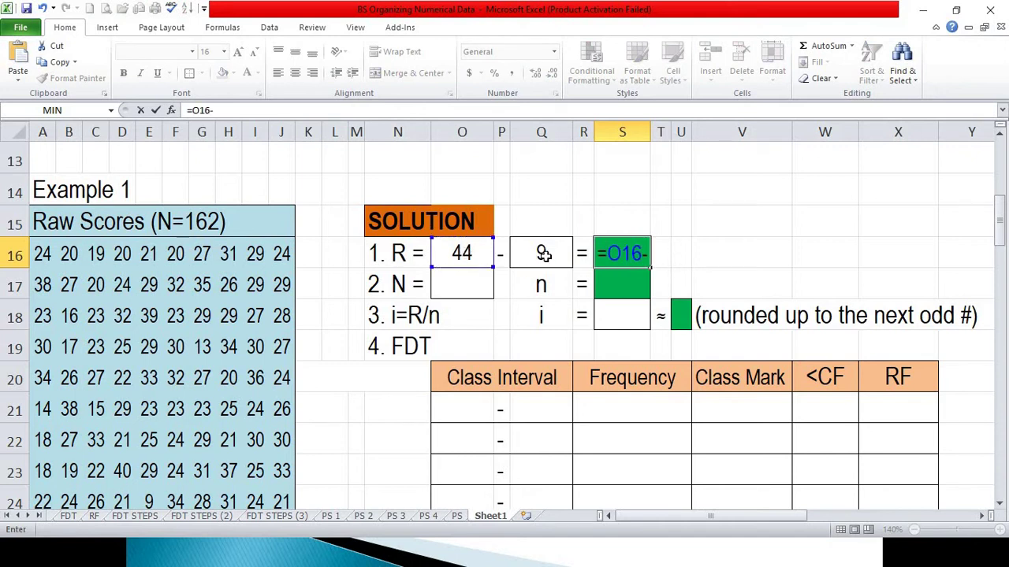
left_click(542, 266)
key("Return")
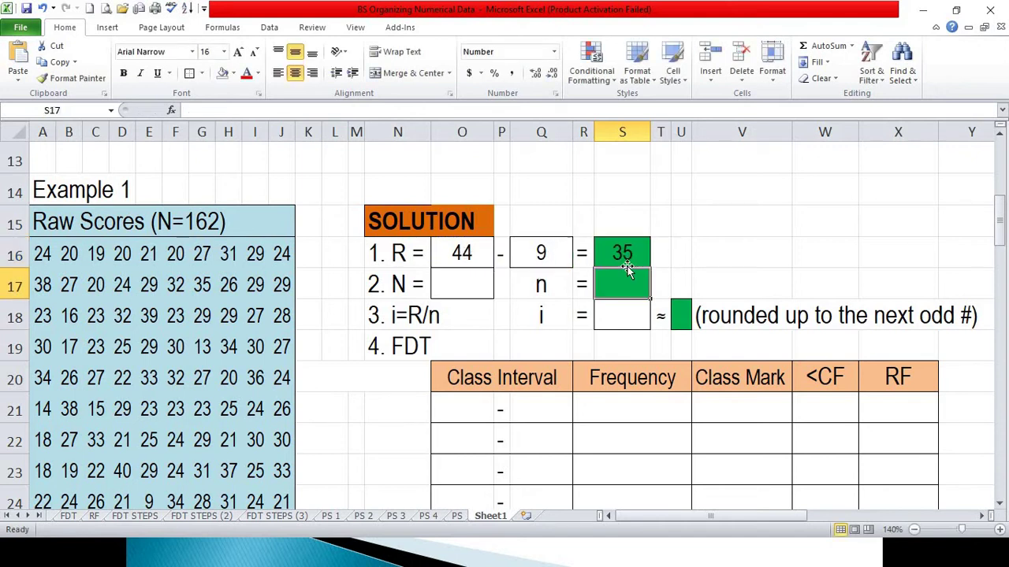
Enter 162 as N in cell O17 and compute n in S17 as its square root with the SQRT function.
left_click(473, 284)
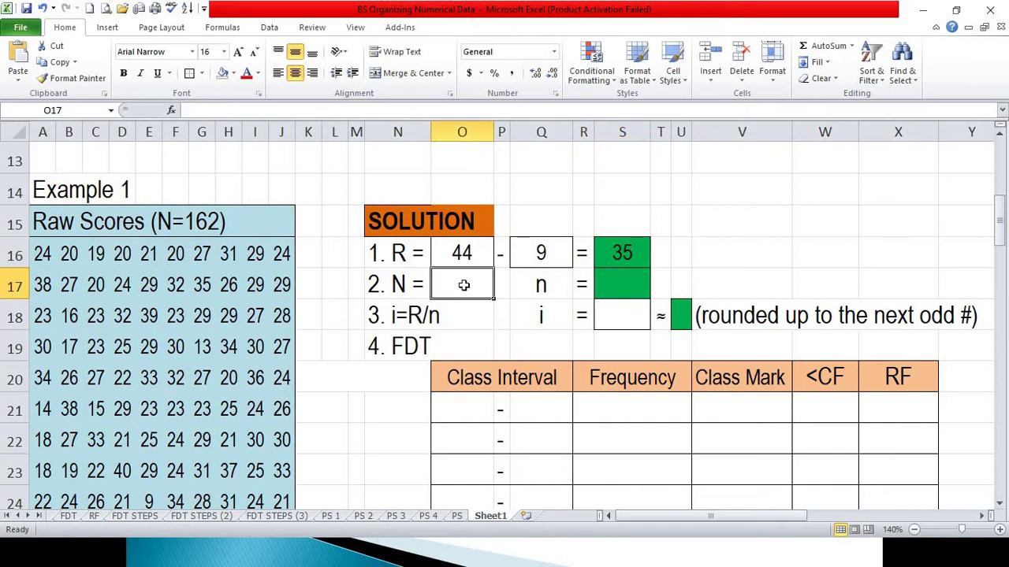
type("162")
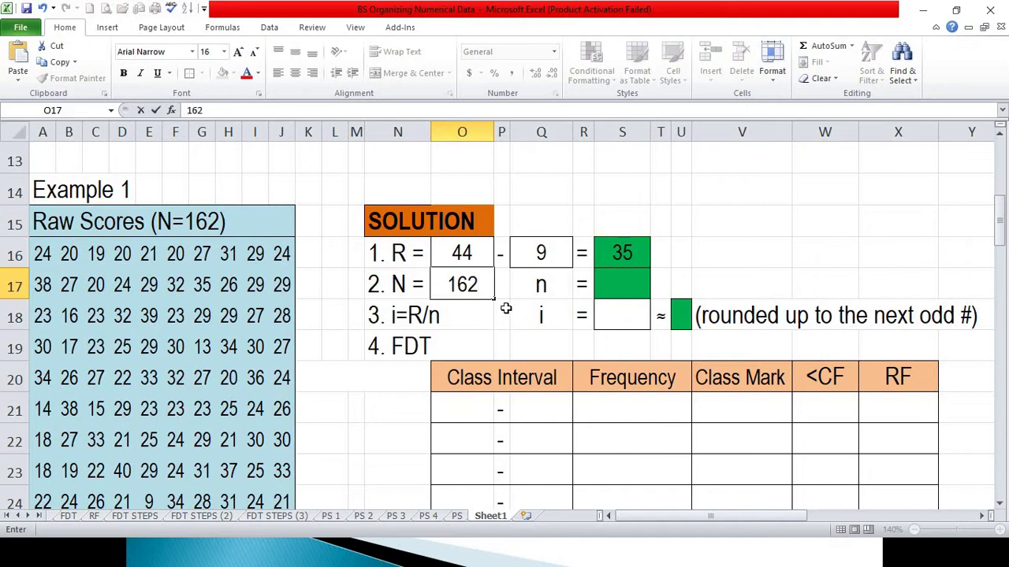
left_click(617, 290)
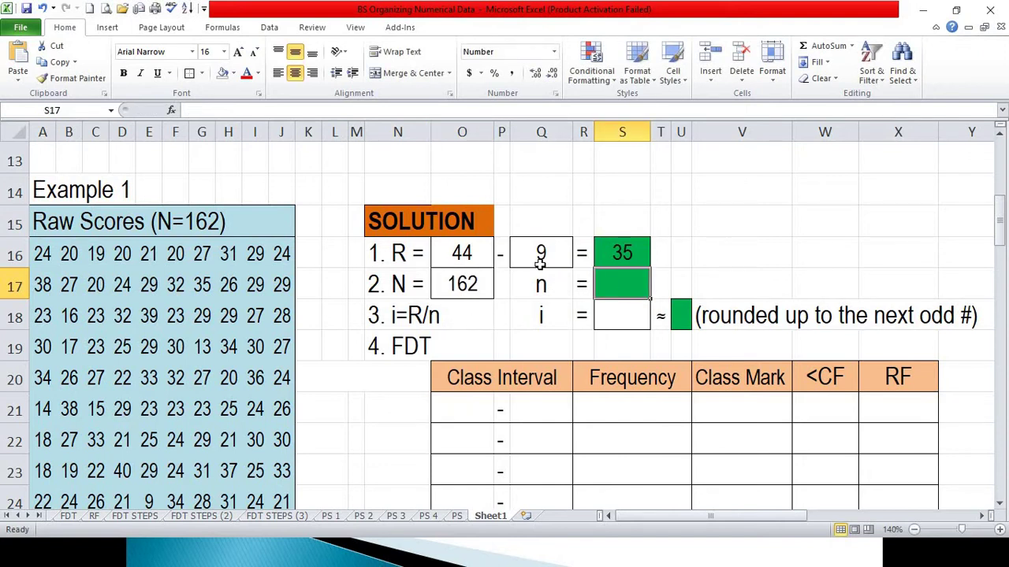
type("=")
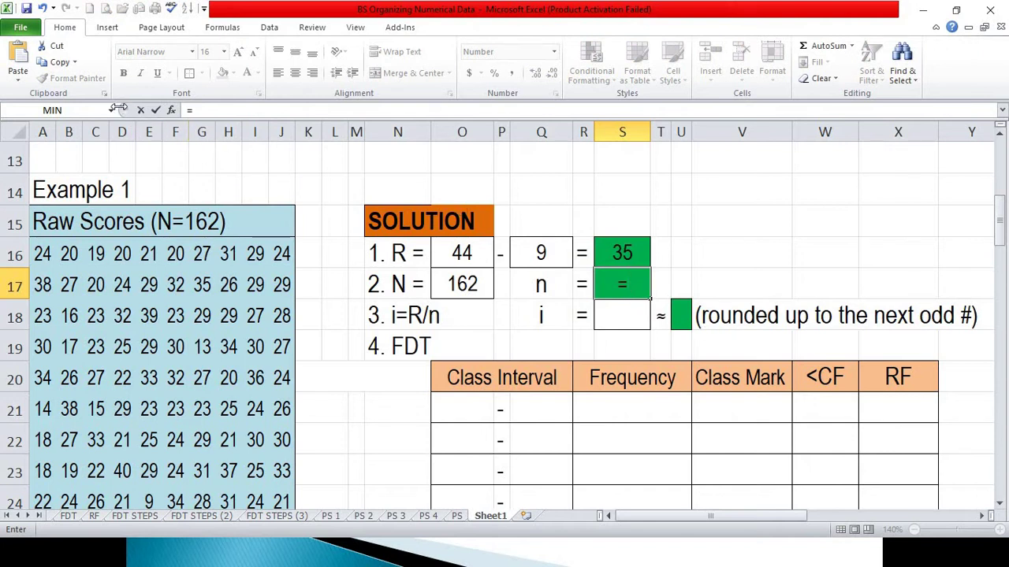
left_click(111, 110)
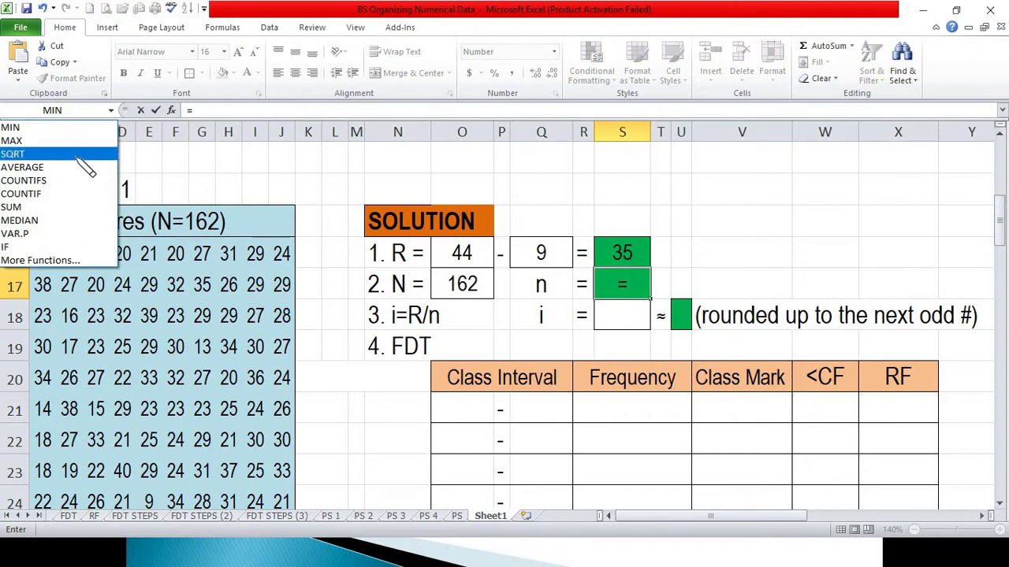
left_click(78, 155)
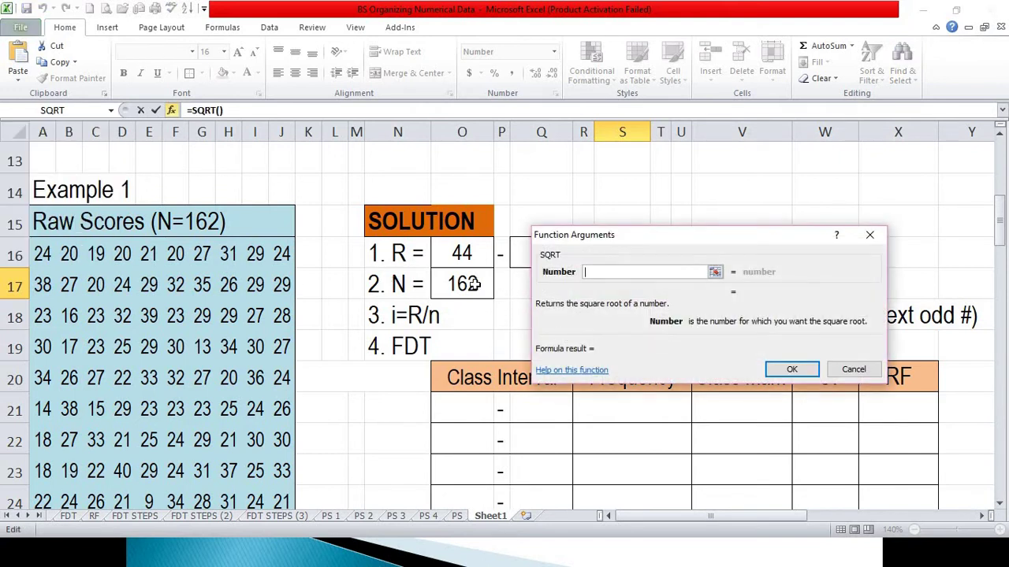
left_click(472, 284)
left_click(792, 369)
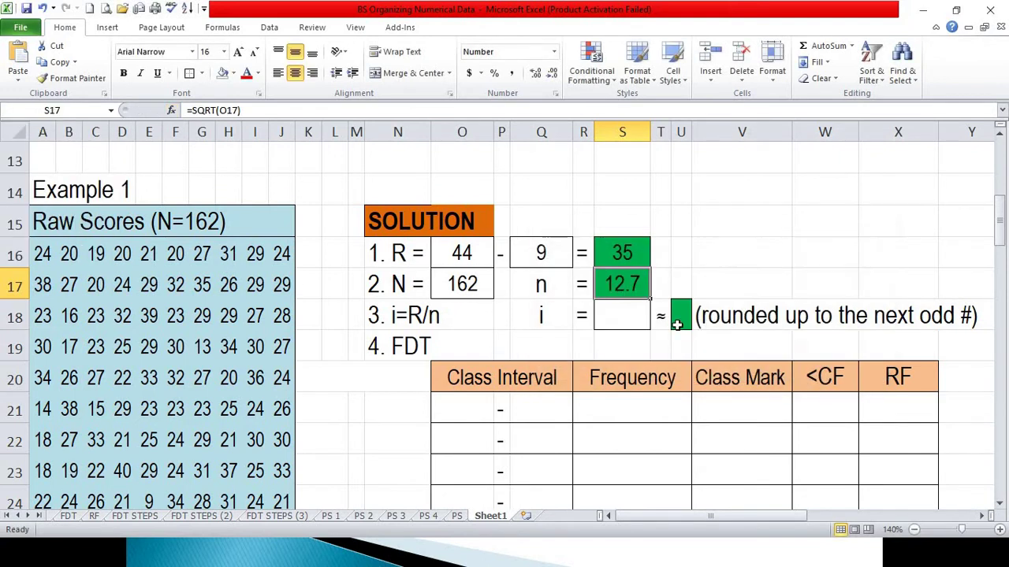
Calculate the class size i in cell S18 by dividing R by n with the formula =S16/S17.
left_click(620, 318)
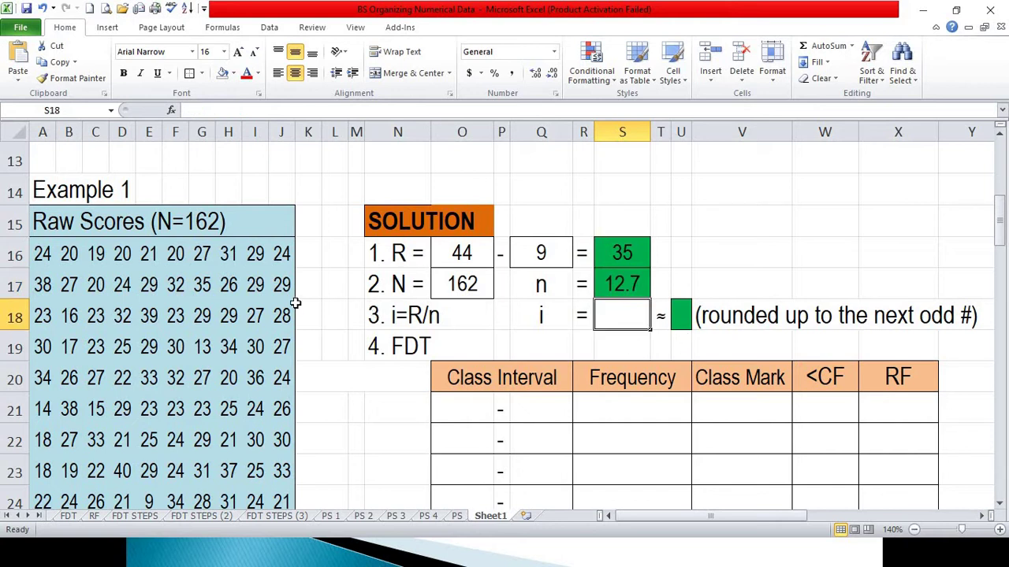
type("=")
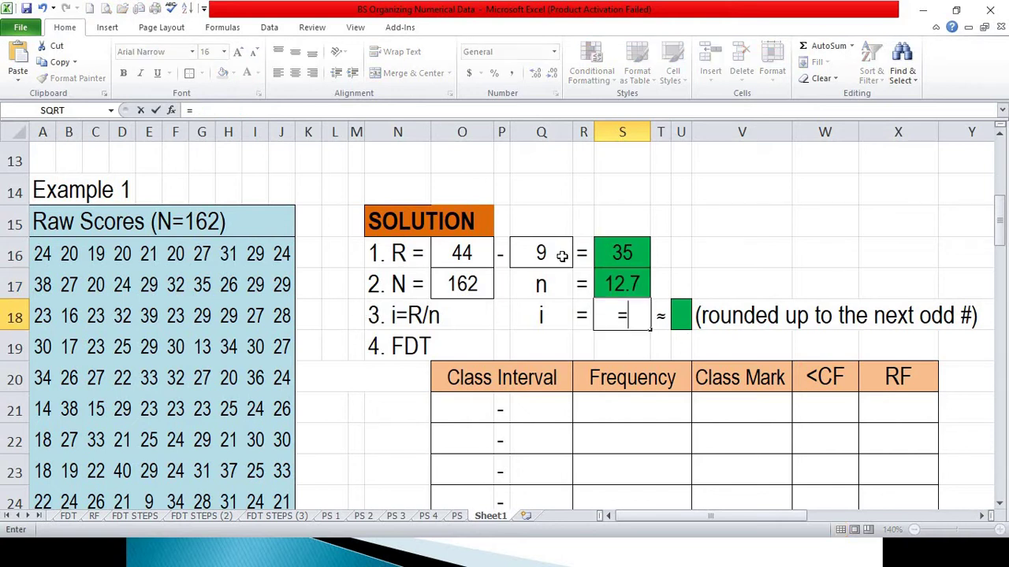
left_click(628, 252)
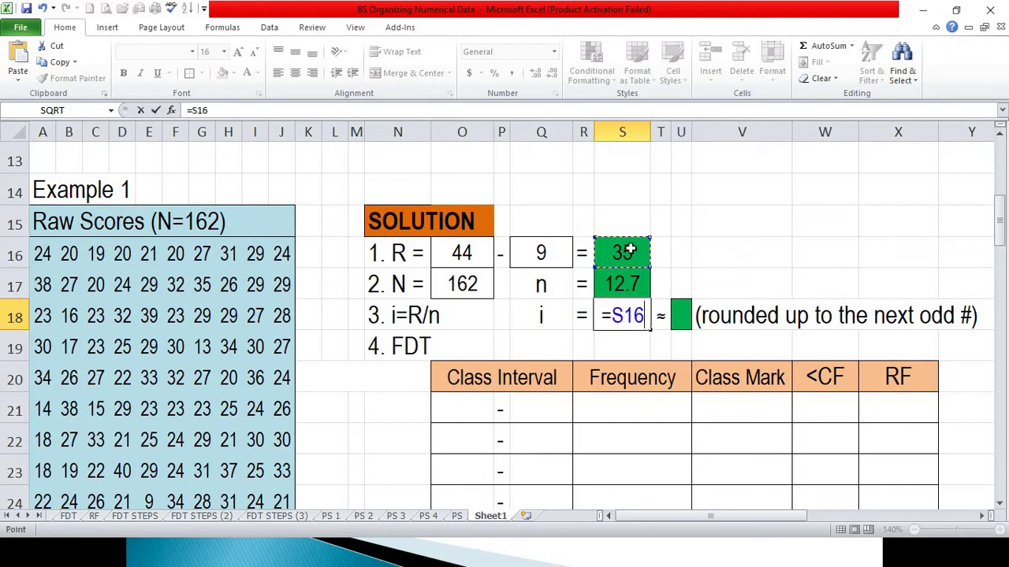
type("/")
left_click(626, 289)
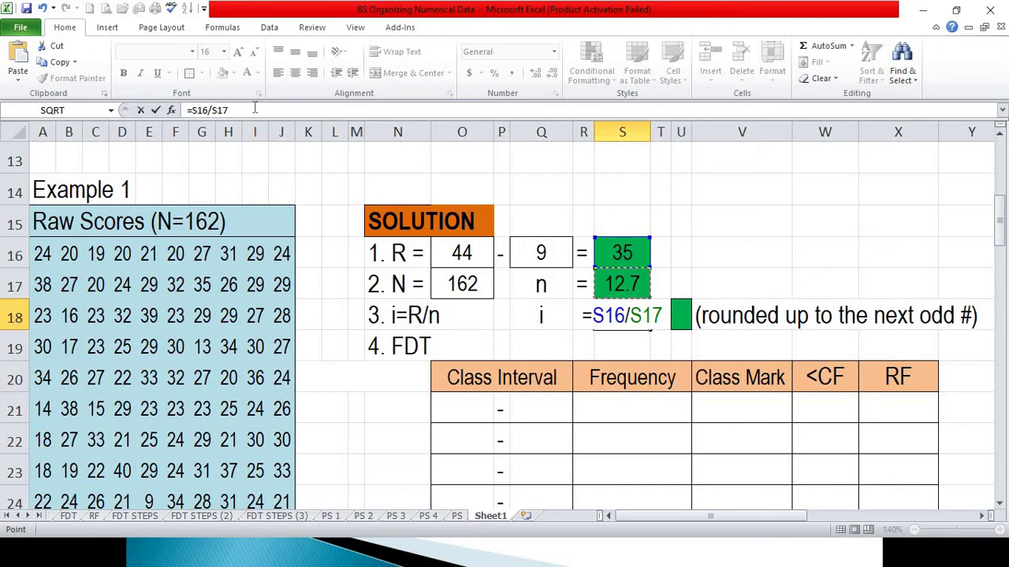
left_click(221, 111)
key("Return")
left_click(630, 318)
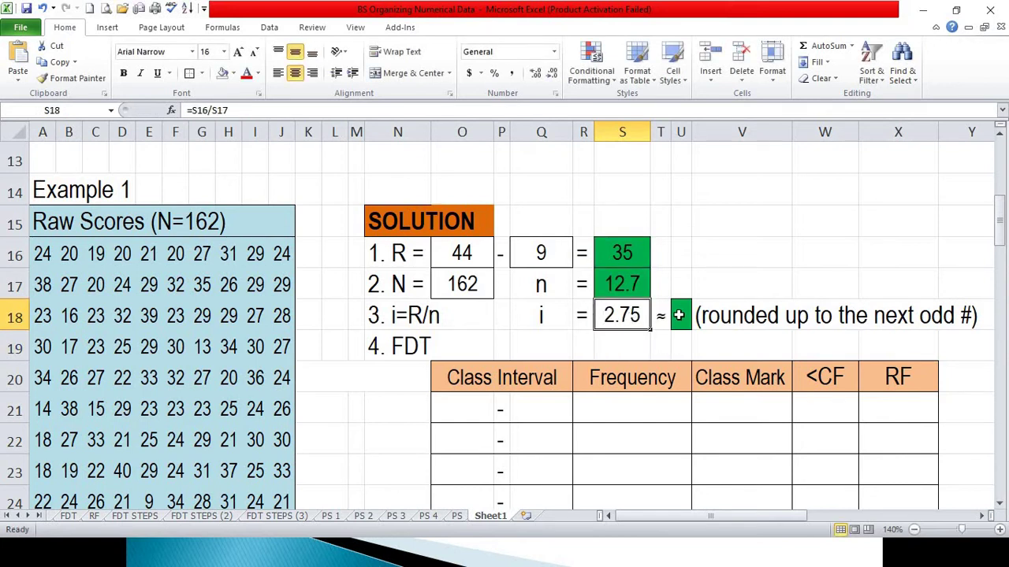
left_click(678, 316)
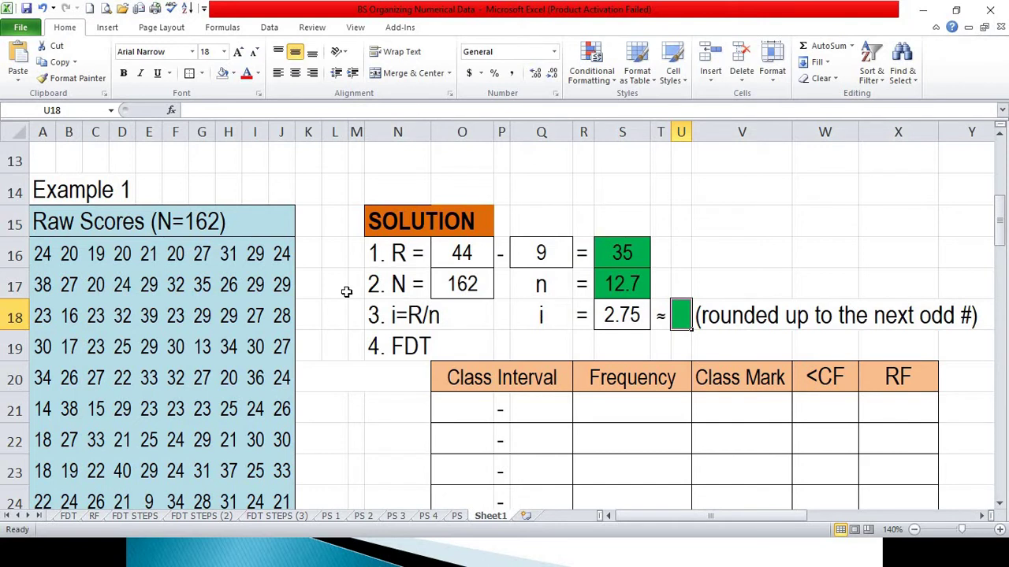
left_click(41, 253)
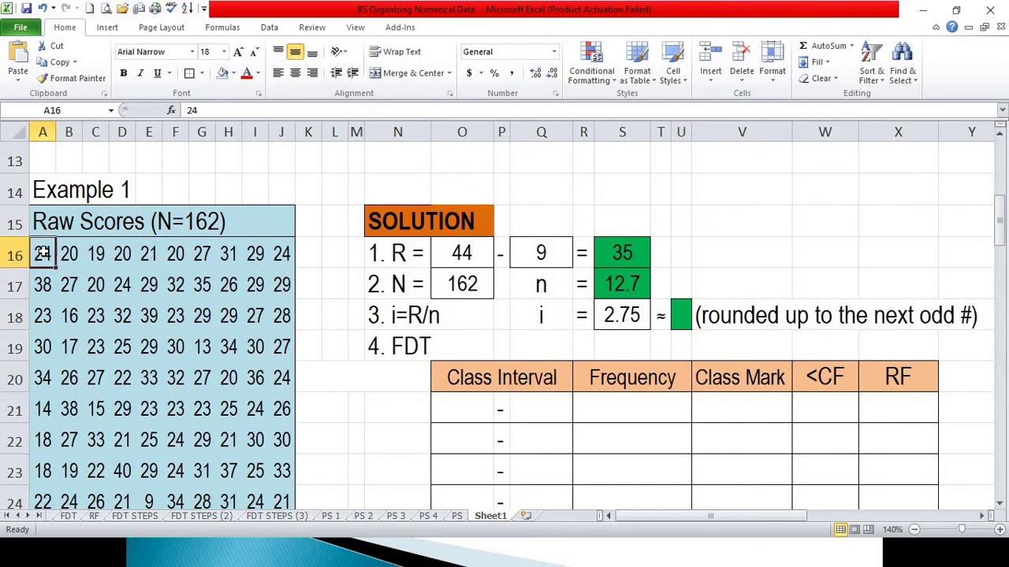
left_click(43, 284)
left_click(41, 253)
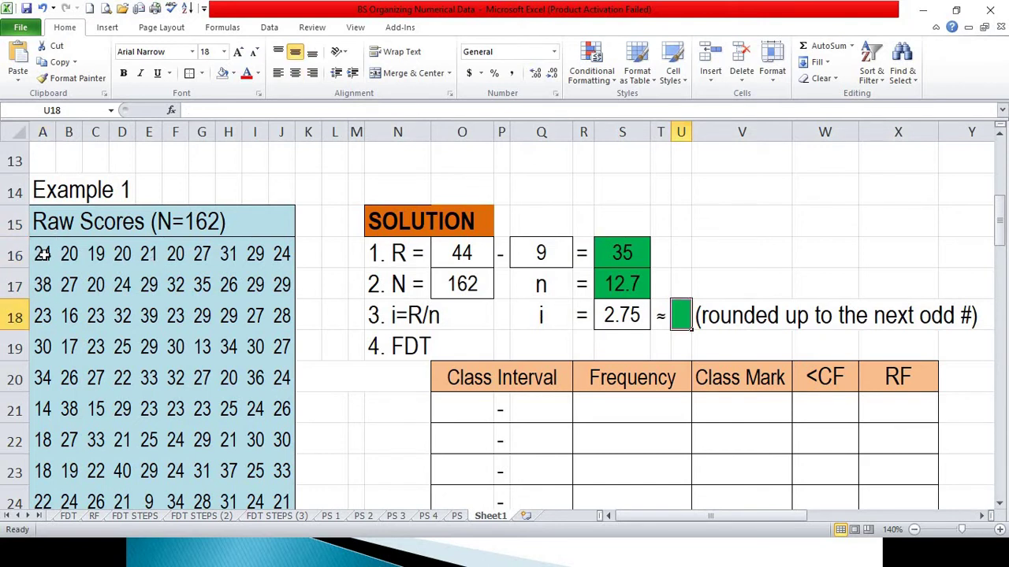
left_click_drag(43, 253, 266, 464)
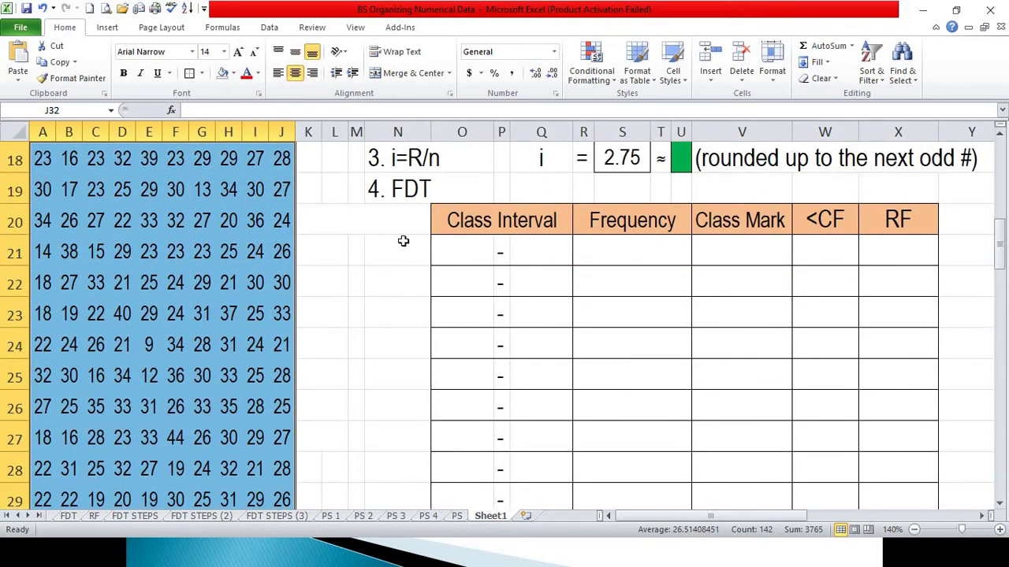
scroll(381, 310, "up", 2)
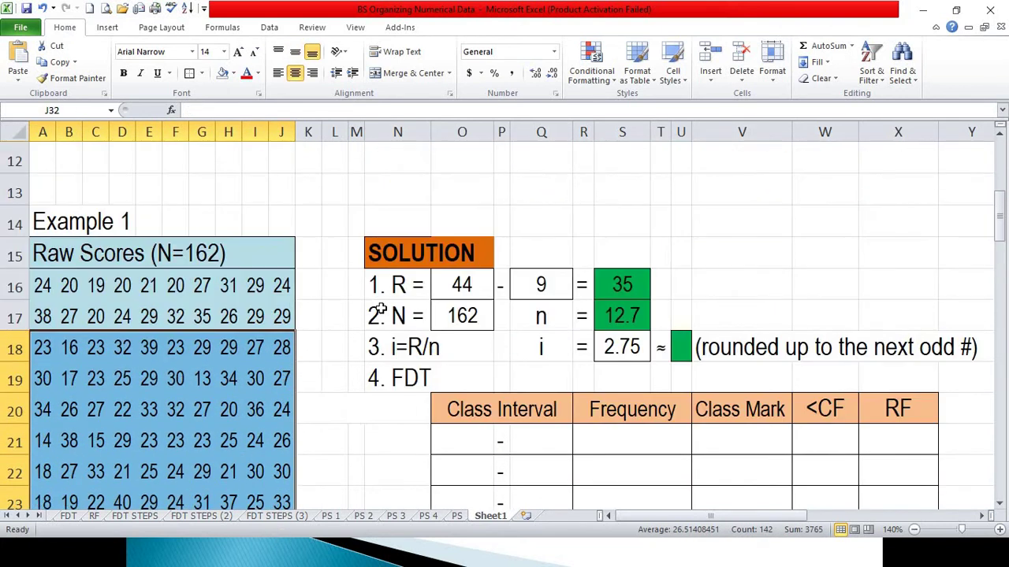
Enter 3 as the rounded class size in U18 and 9 as the first lower class limit in O21.
left_click(679, 347)
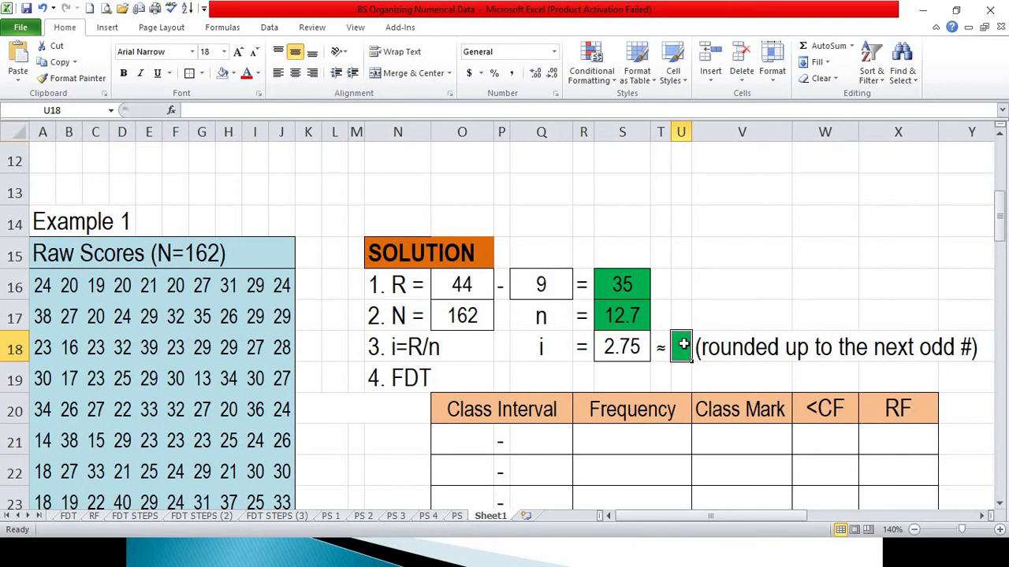
type("3")
left_click(462, 438)
left_click(370, 390)
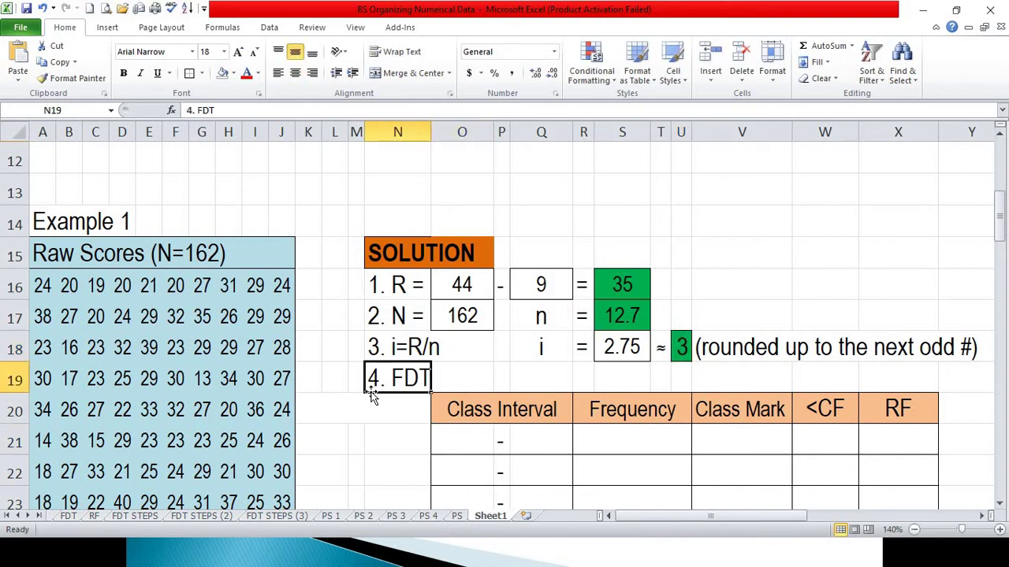
scroll(370, 394, "down", 1)
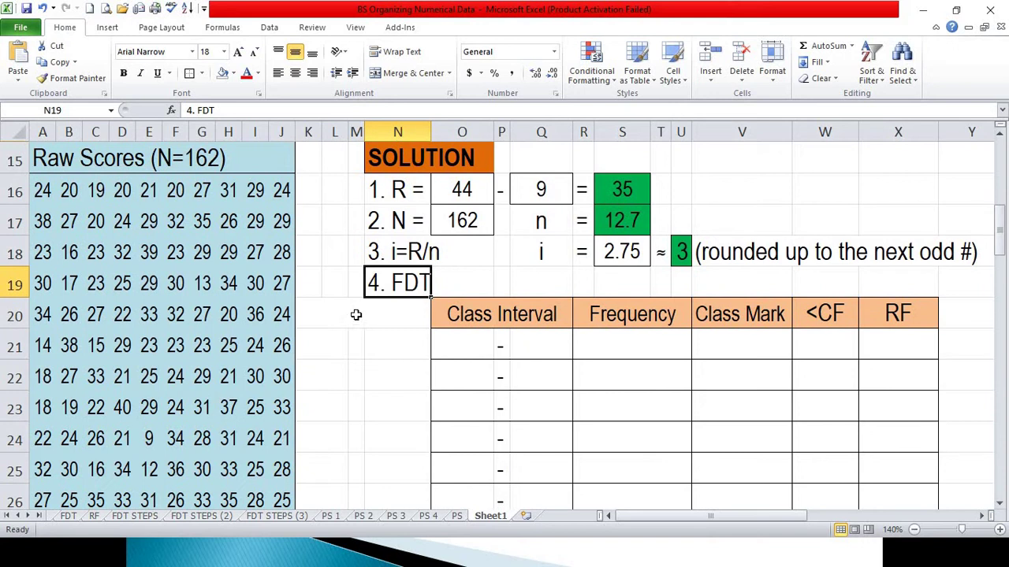
left_click(477, 342)
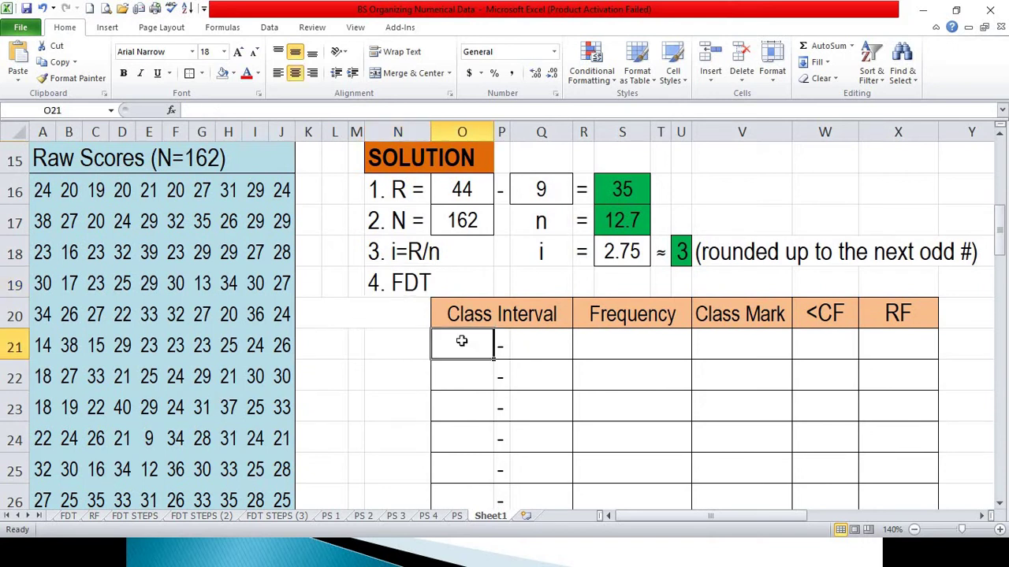
type("9")
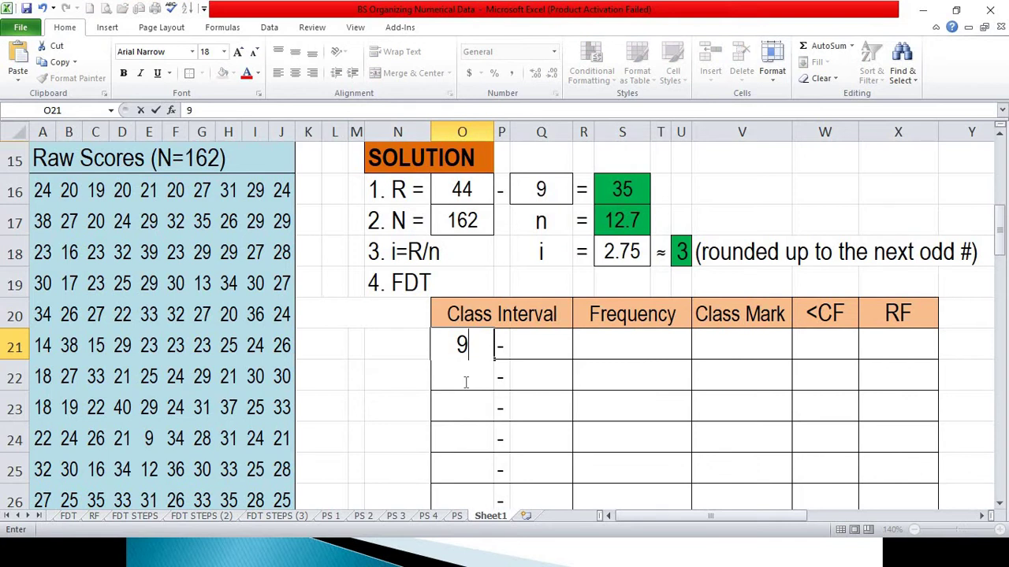
Compute the second lower class limit in O22 with the formula =O21+3.
left_click(463, 376)
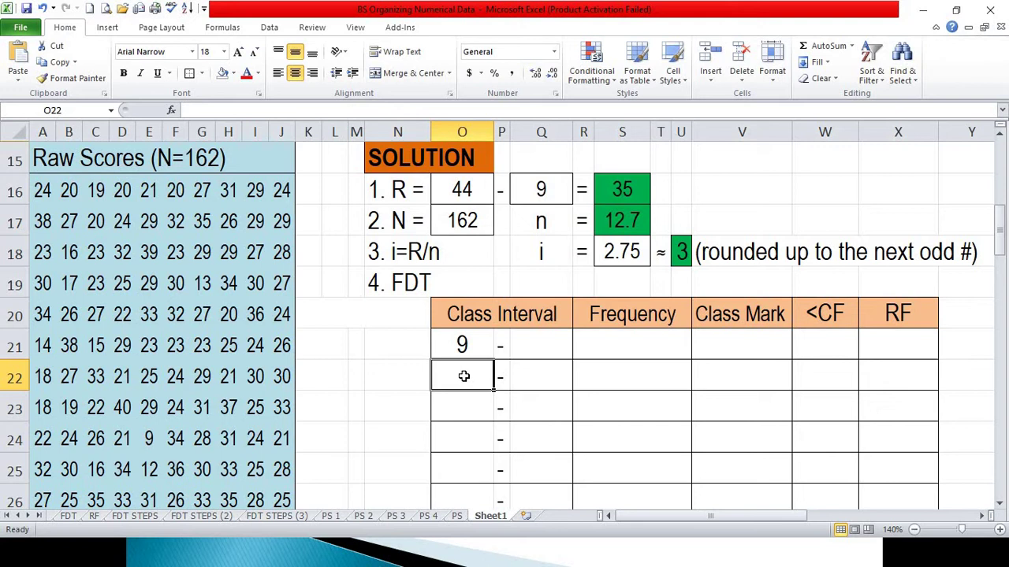
type("=")
left_click(468, 344)
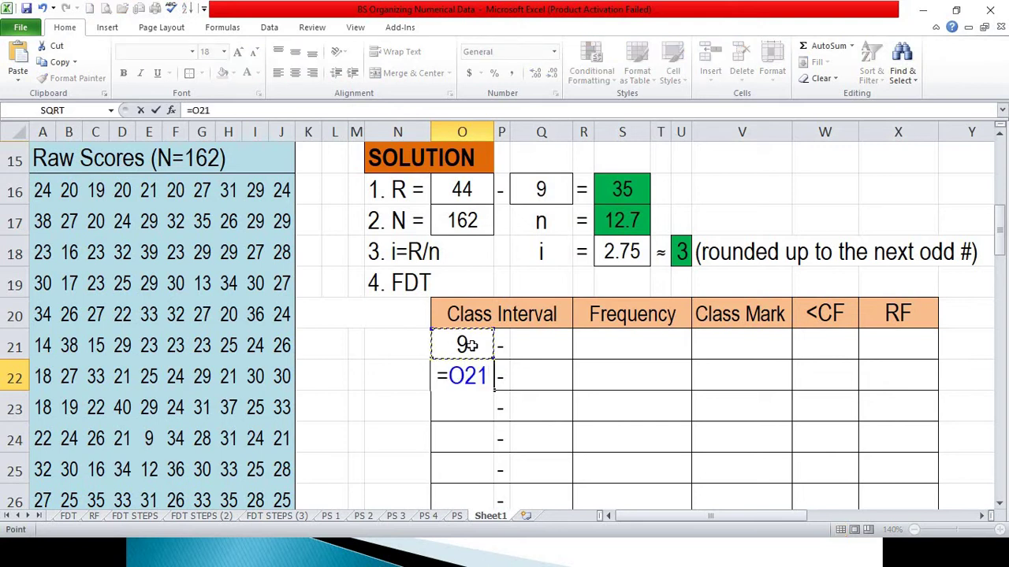
type("+")
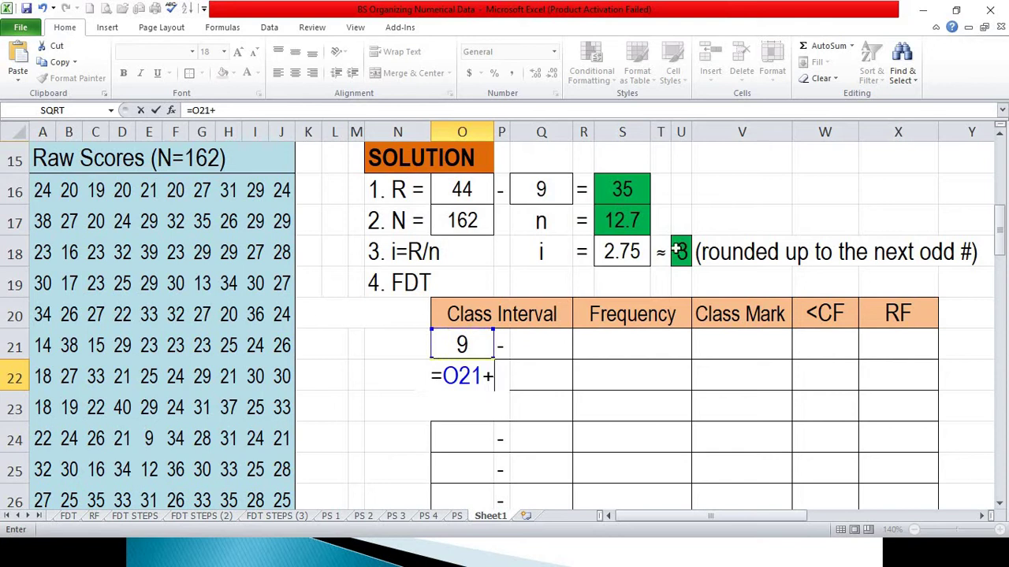
type("3")
key("Return")
Fill the formula in O22 down through O32 to complete the lower class limits.
left_click(476, 377)
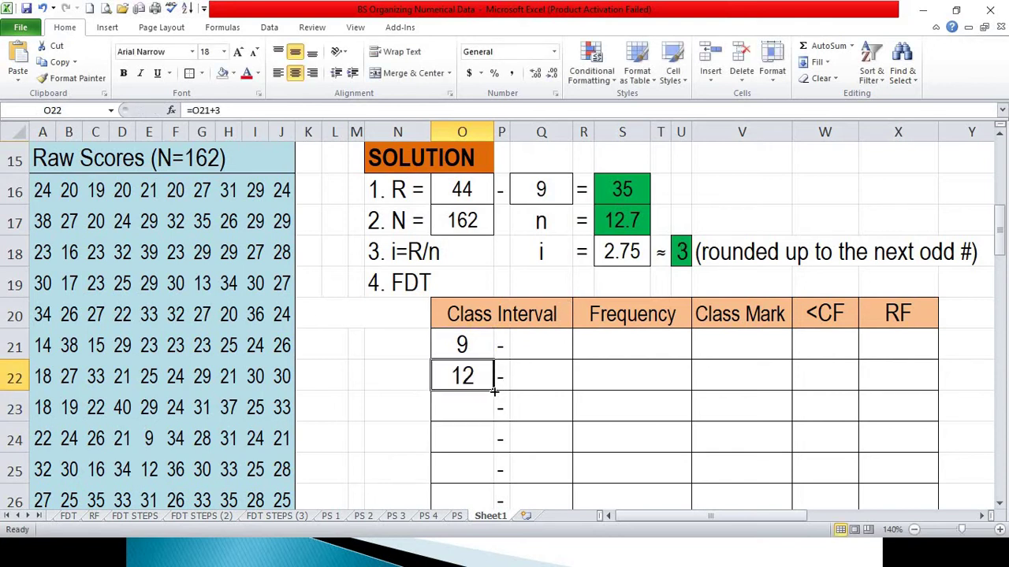
left_click_drag(494, 389, 469, 439)
scroll(324, 415, "up", 3)
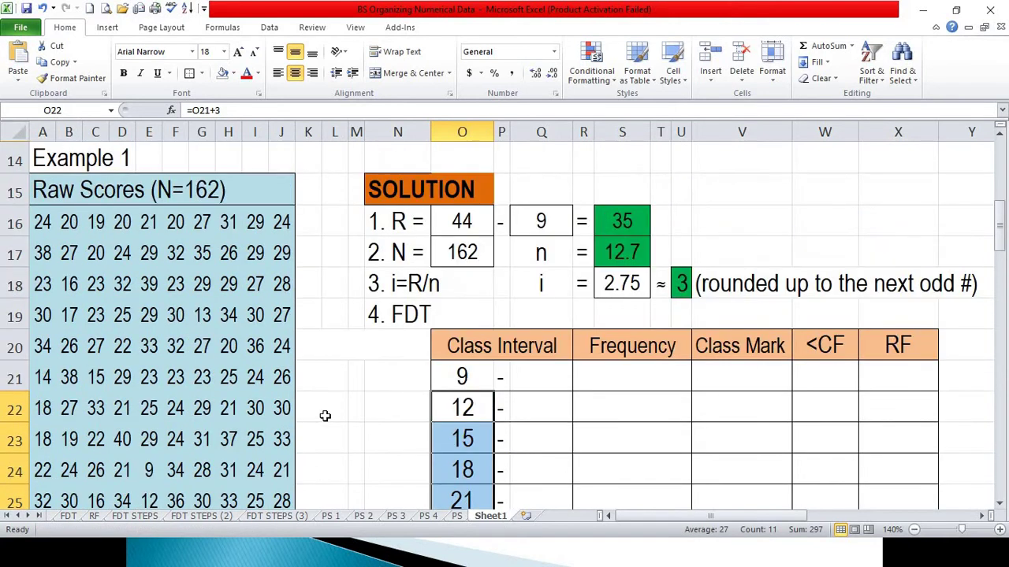
scroll(324, 415, "down", 3)
scroll(457, 344, "up", 1)
Compute the first upper class limit in Q21 with the formula =O21+3-1.
left_click(541, 189)
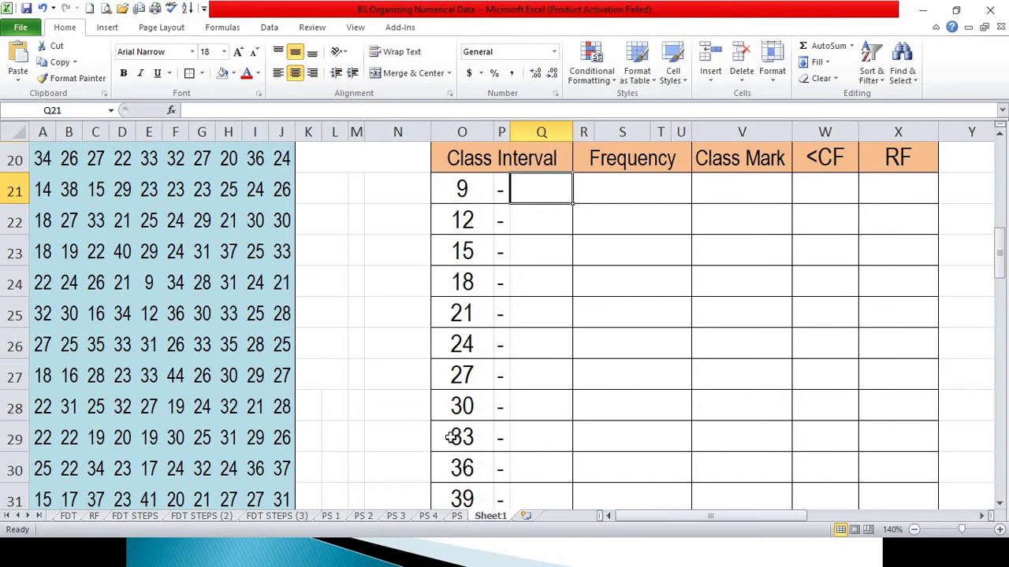
scroll(451, 438, "up", 1)
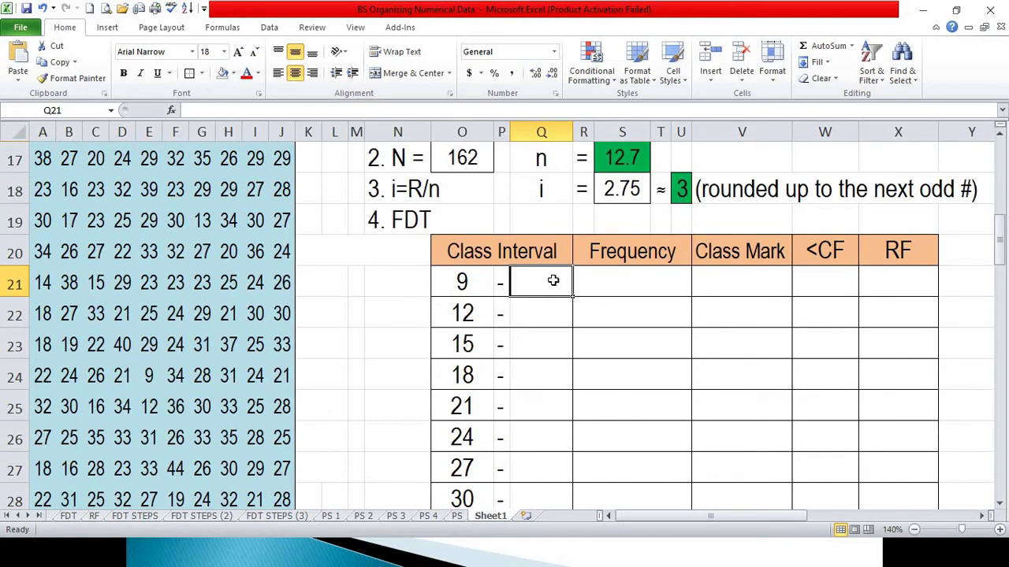
type("=")
left_click(450, 282)
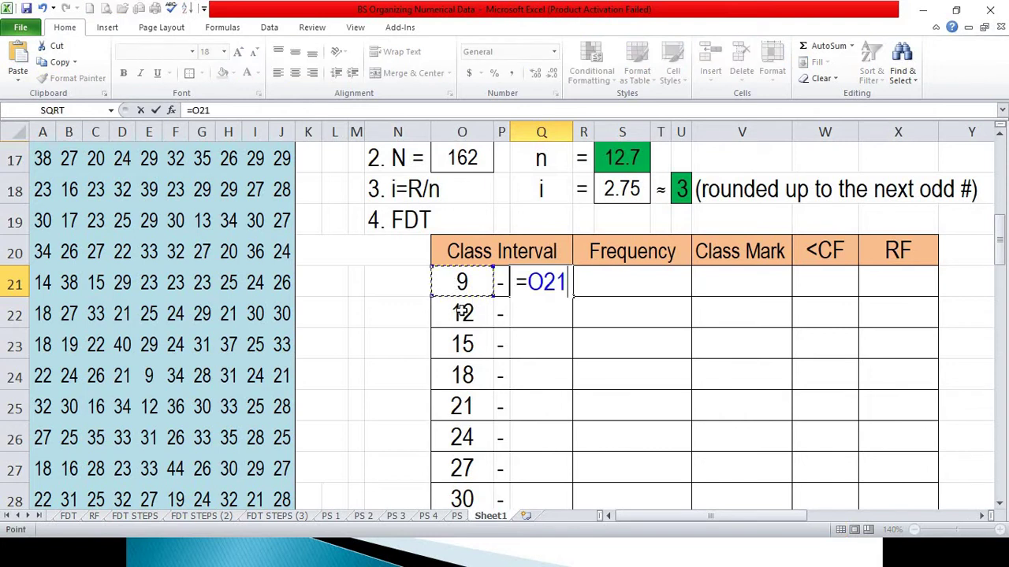
type("+3")
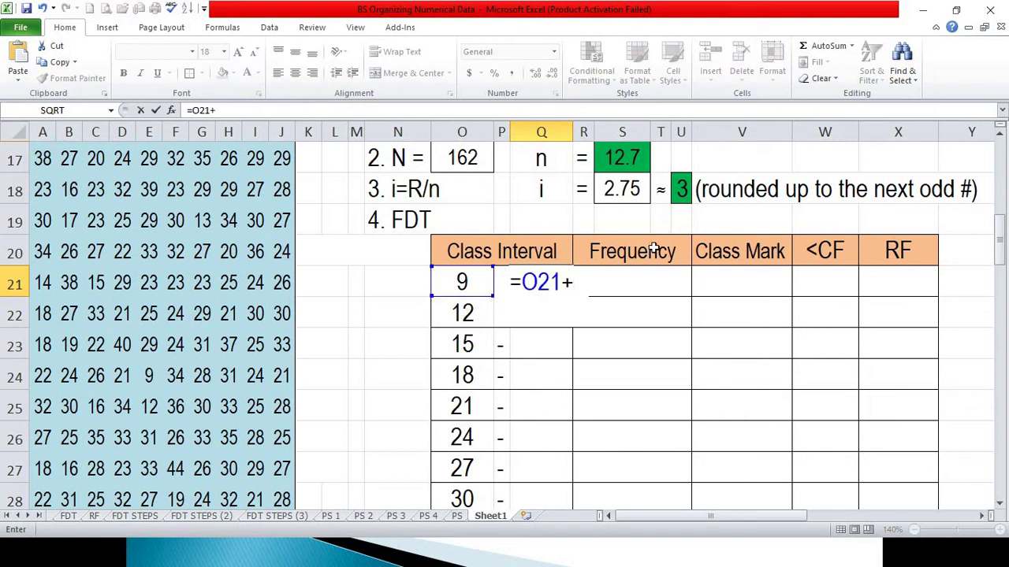
type("-1")
key("Return")
left_click(558, 279)
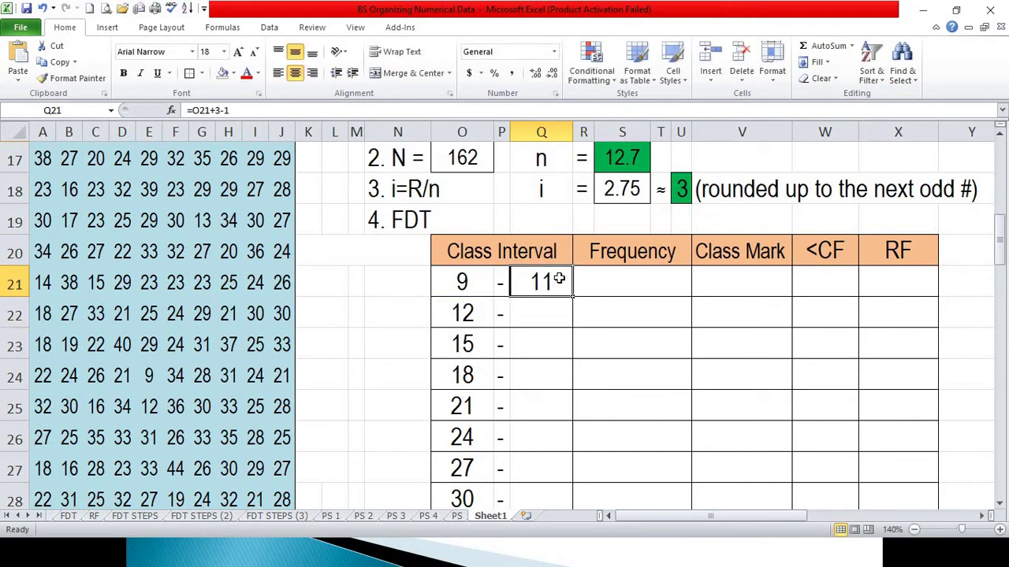
left_click(465, 316)
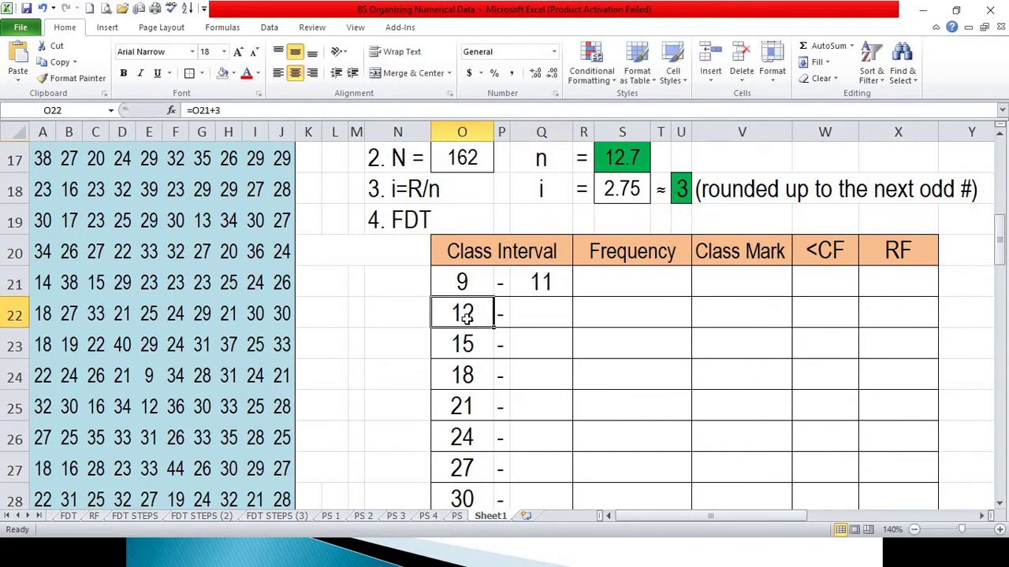
left_click(567, 284)
Compute the second upper class limit in Q22 with the formula =Q21+3.
left_click(542, 303)
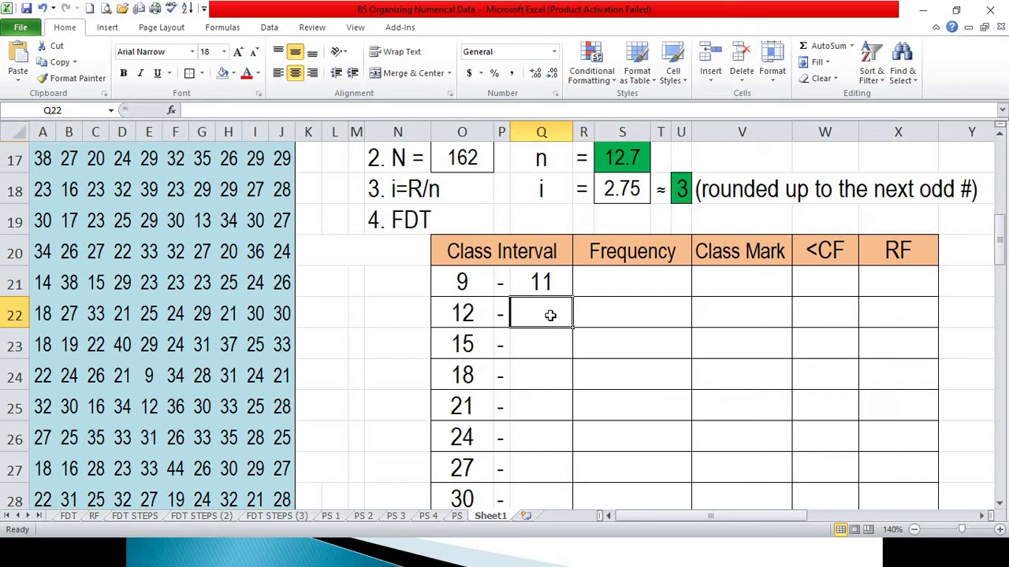
type("=")
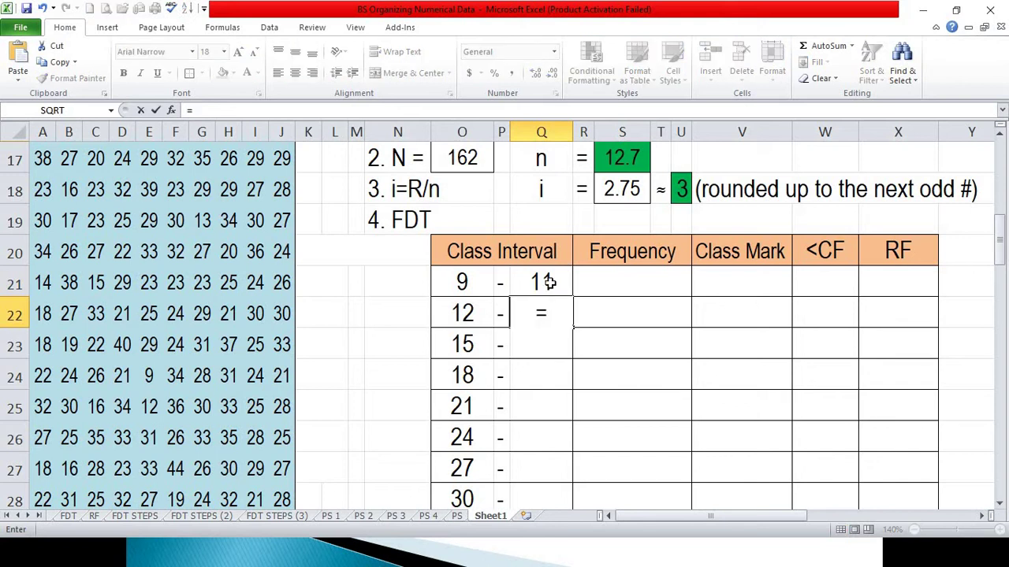
left_click(549, 282)
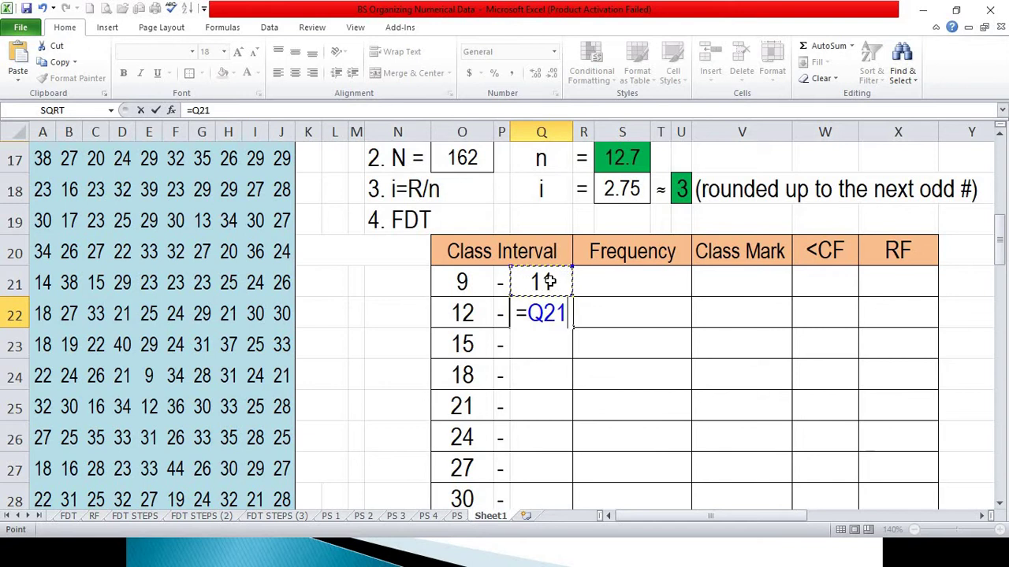
type("+")
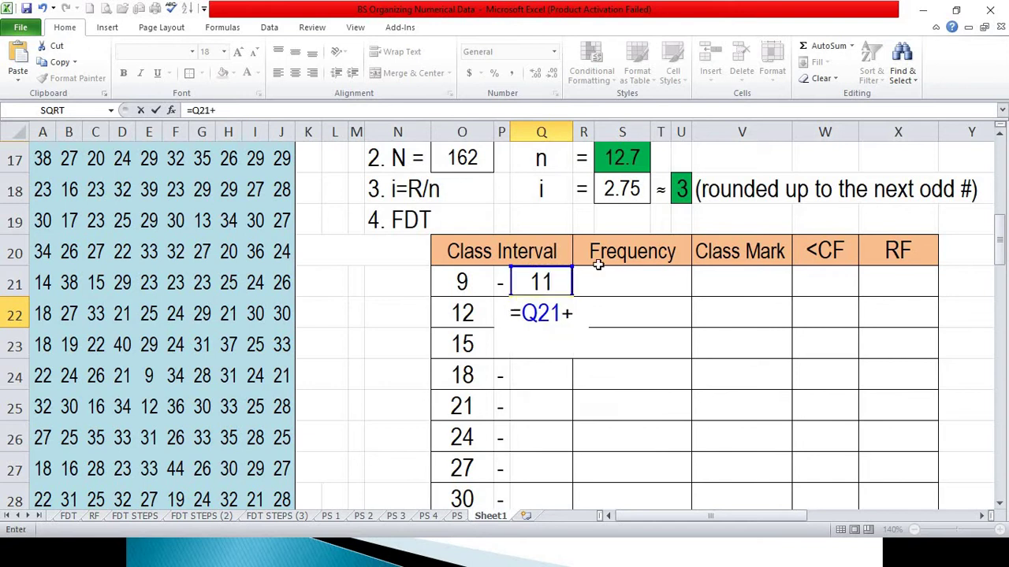
type("3")
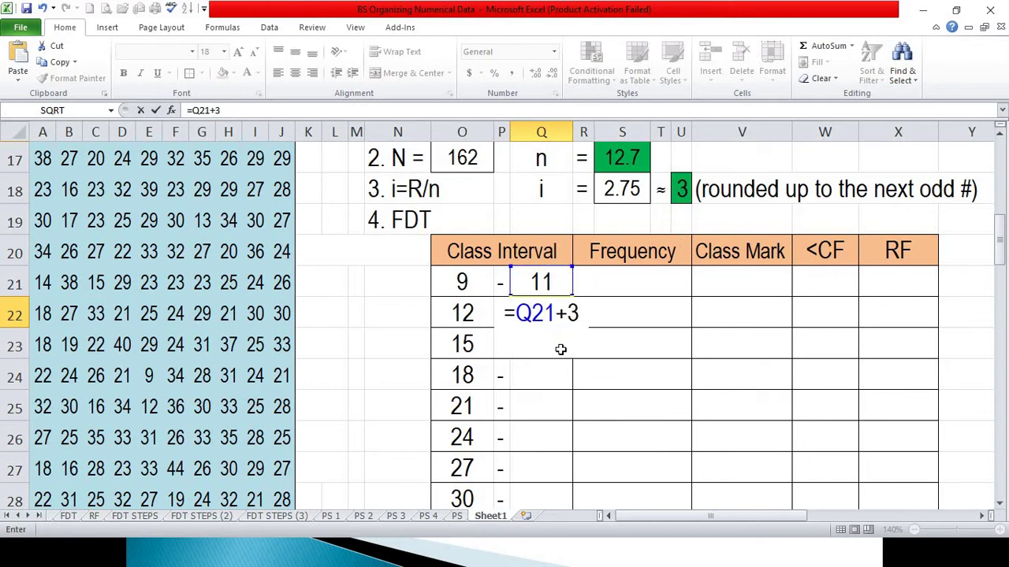
key("Return")
Fill the formula in Q22 down through Q32 to complete the upper class limits.
left_click(539, 316)
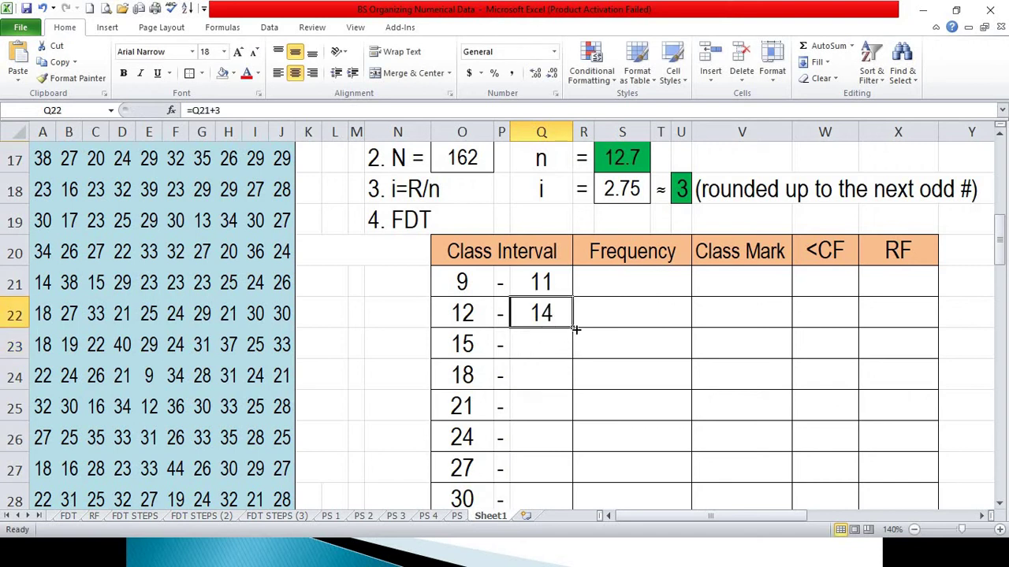
left_click_drag(575, 330, 549, 435)
scroll(549, 437, "up", 2)
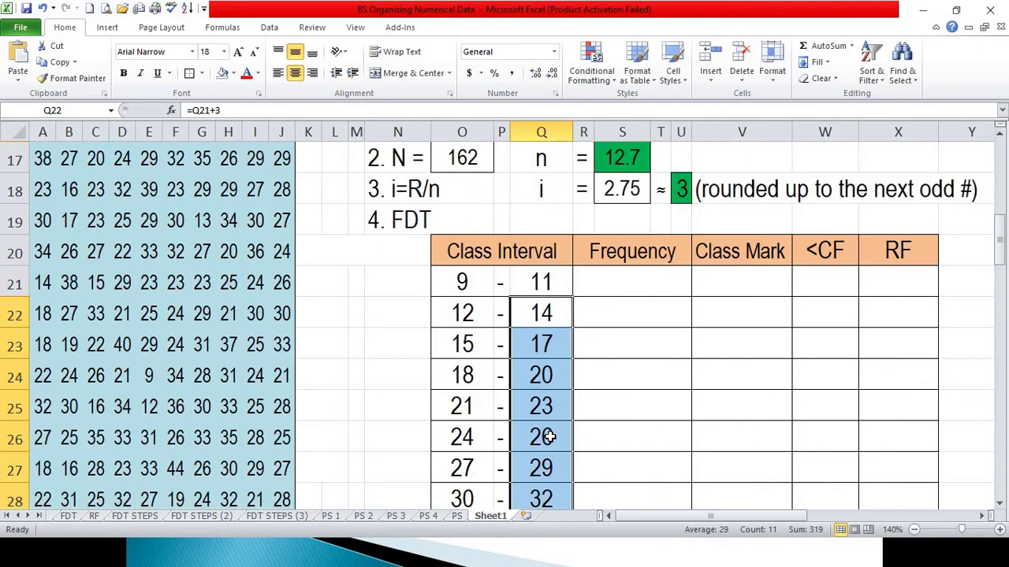
scroll(550, 437, "down", 1)
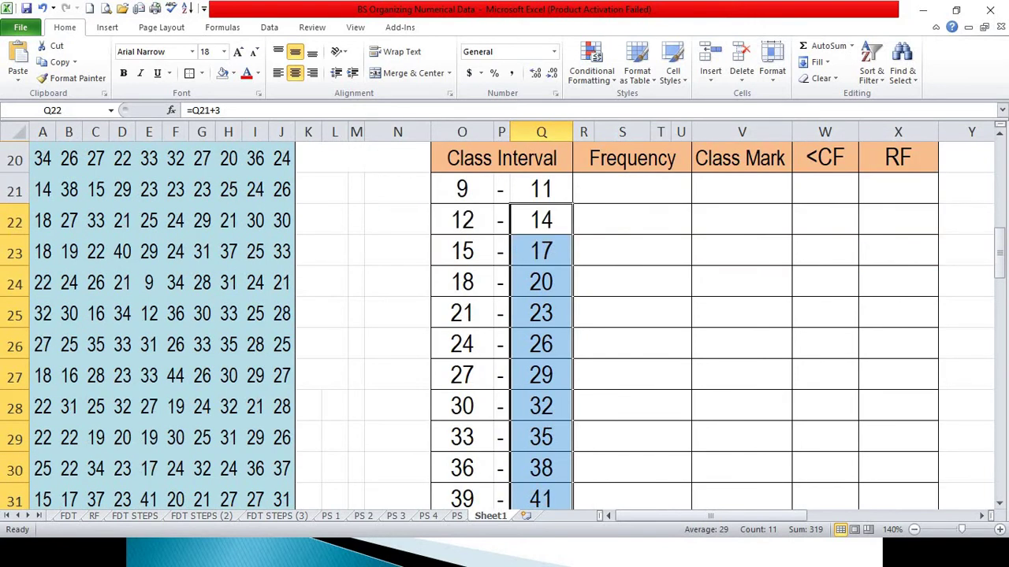
scroll(552, 428, "up", 2)
Start a COUNTIFS formula in frequency cell R21 with A16:J32 as the first criteria range and >=9 as its criterion.
left_click(634, 371)
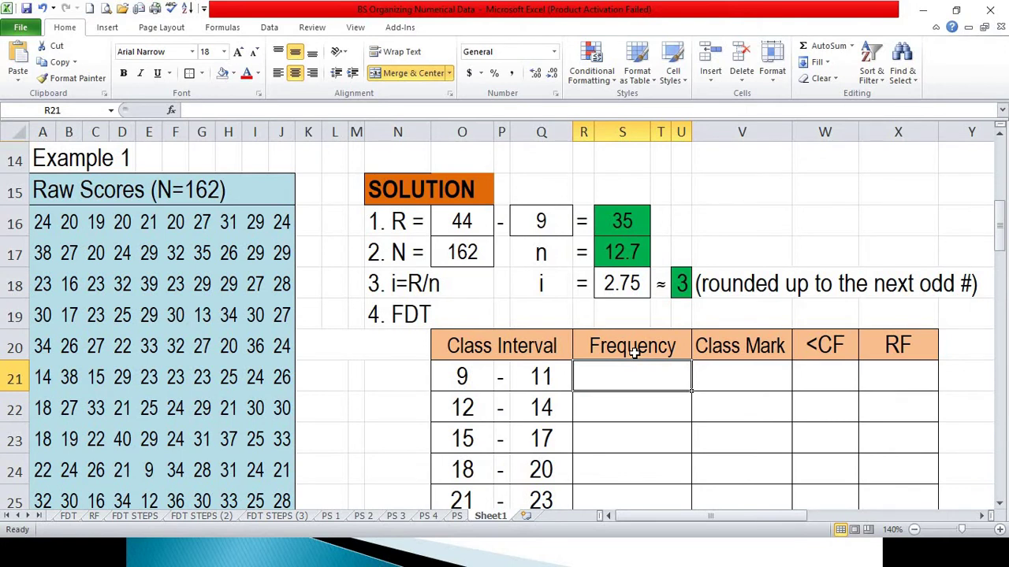
type("=")
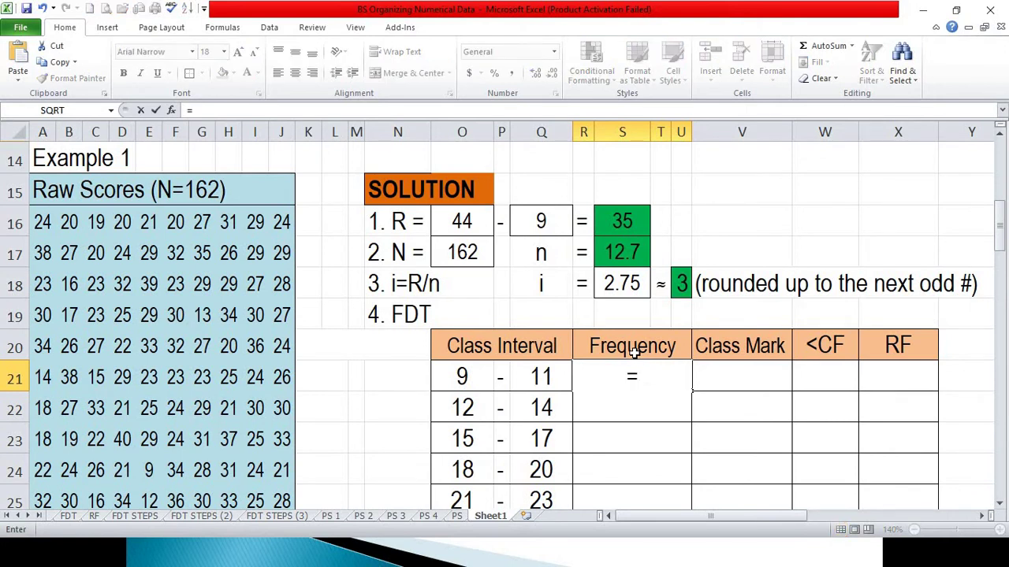
left_click(110, 110)
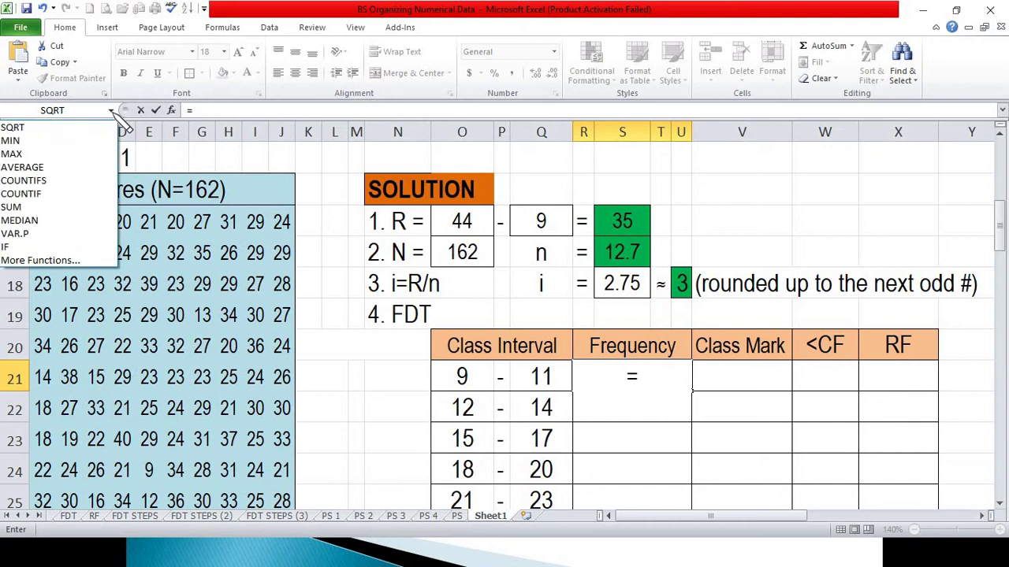
left_click(76, 181)
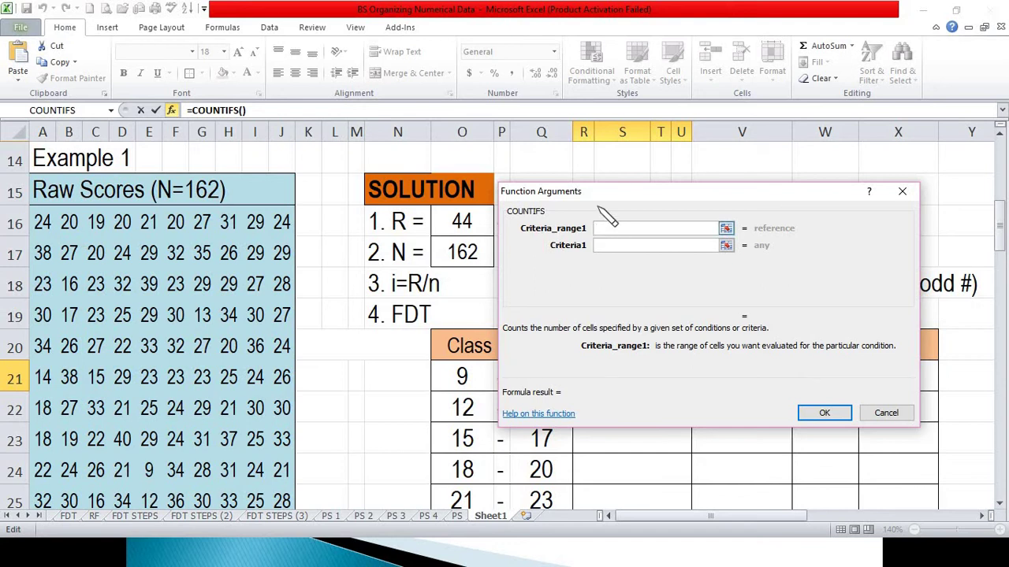
left_click_drag(43, 222, 281, 468)
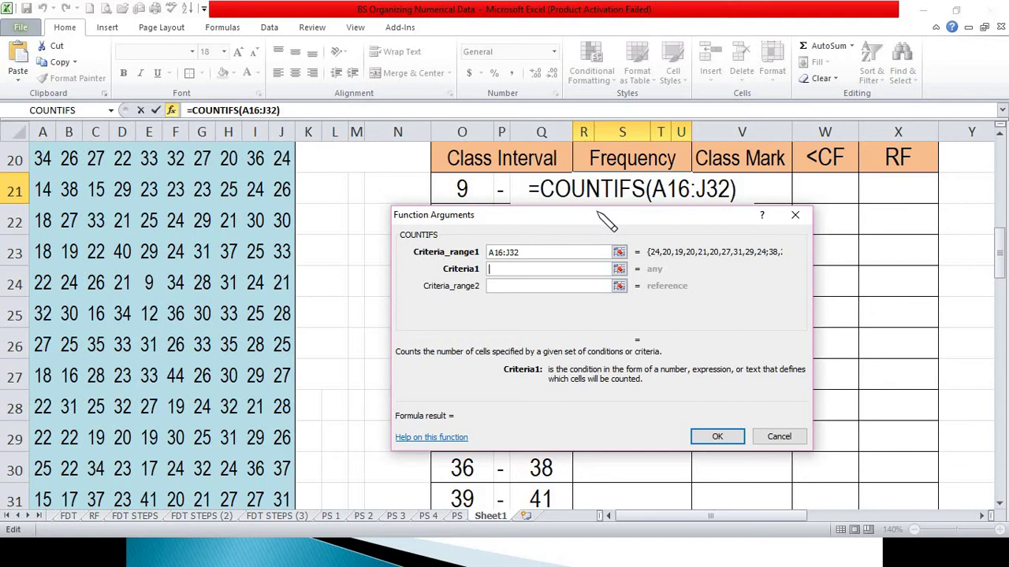
type(">=")
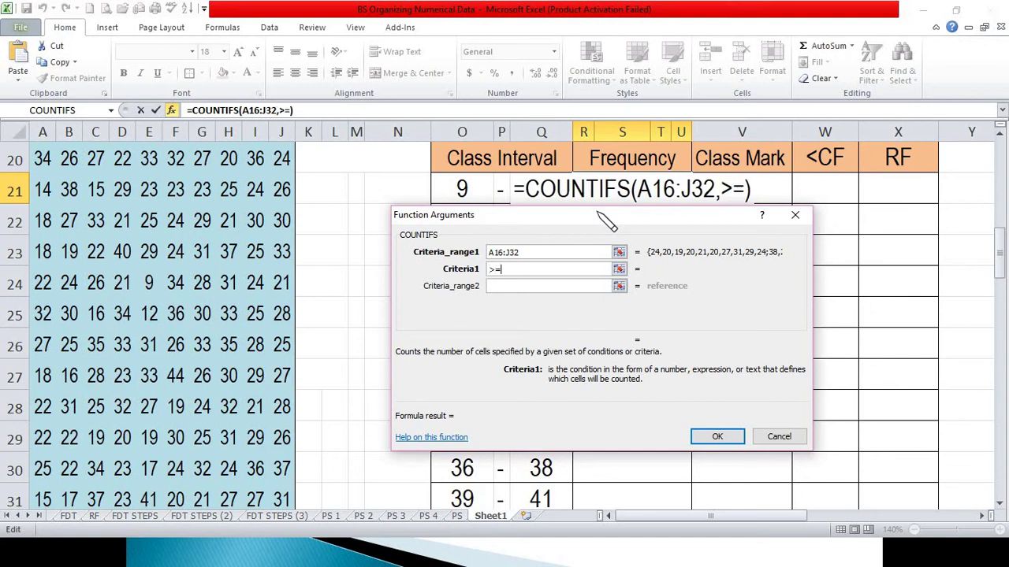
type("9")
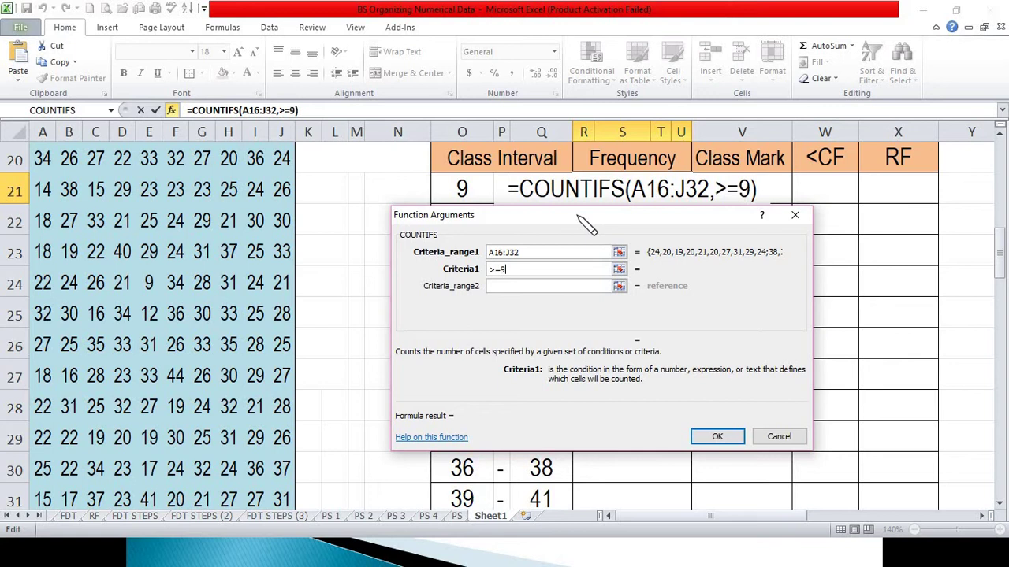
Add A16:J32 as the second COUNTIFS range with the criterion <=11 and complete the formula in R21.
left_click(518, 287)
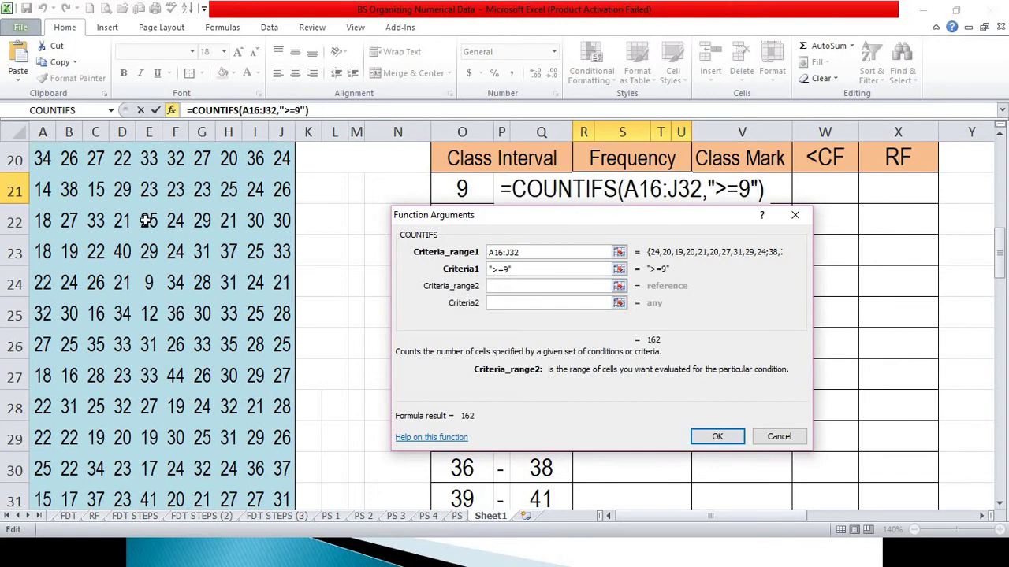
scroll(148, 205, "up", 1)
scroll(48, 236, "up", 1)
left_click_drag(38, 223, 277, 433)
scroll(268, 236, "up", 2)
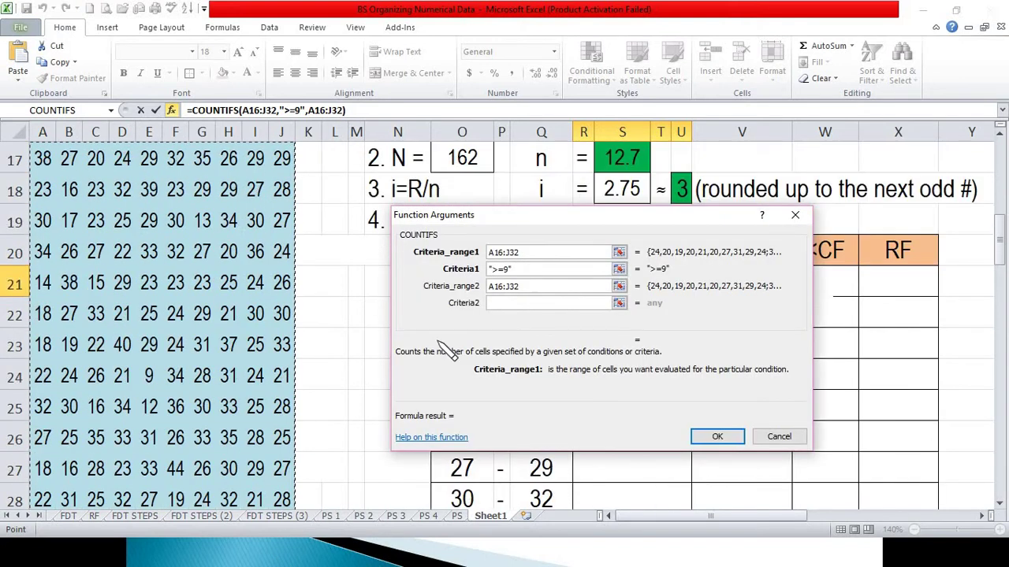
scroll(268, 236, "up", 2)
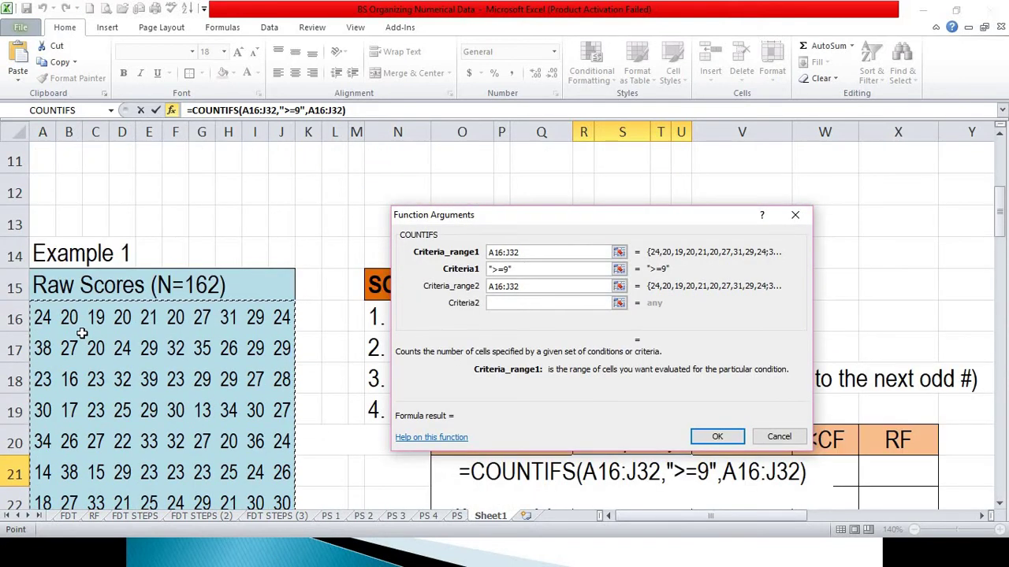
left_click(514, 304)
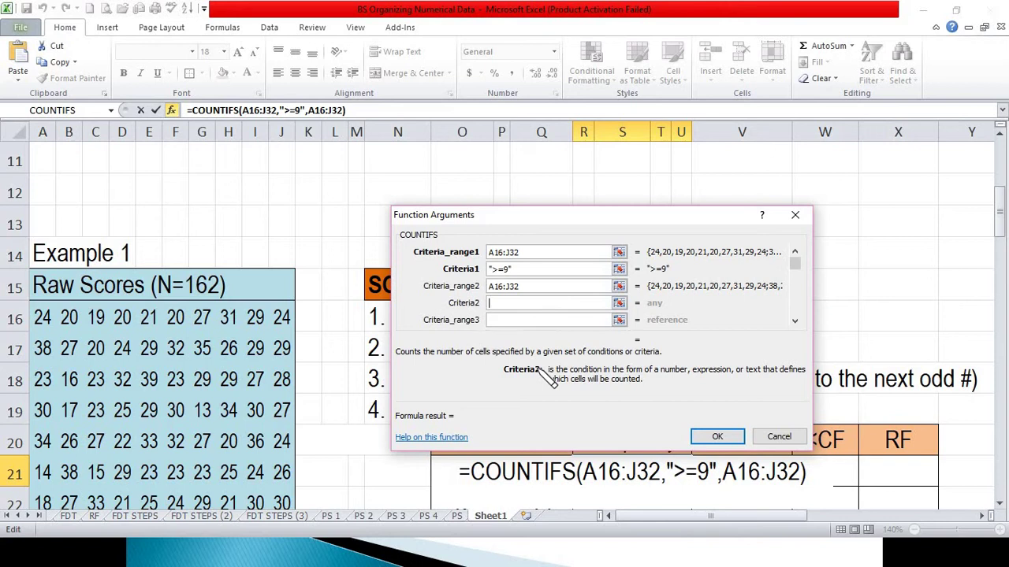
type("<=")
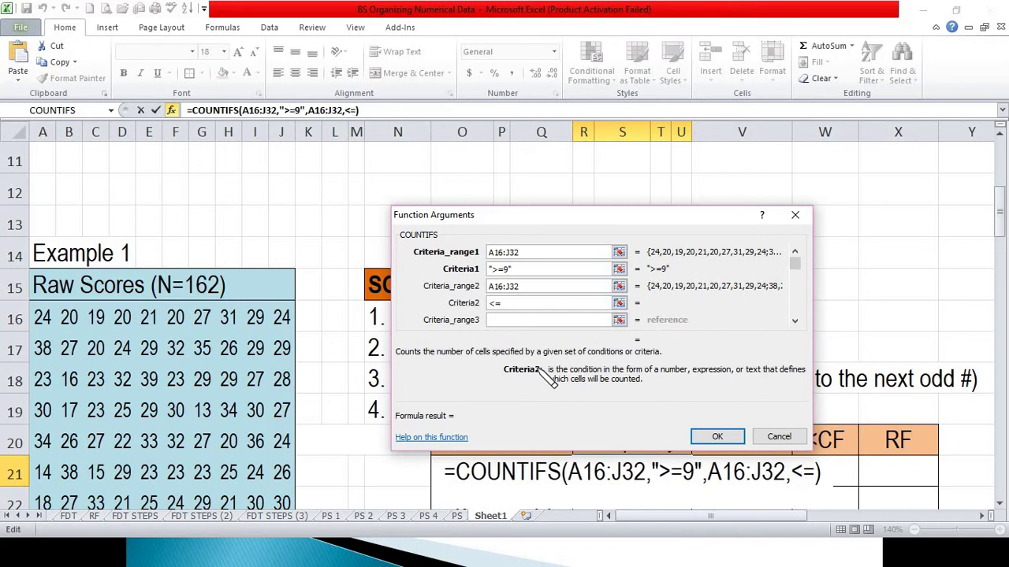
type("11")
left_click(714, 437)
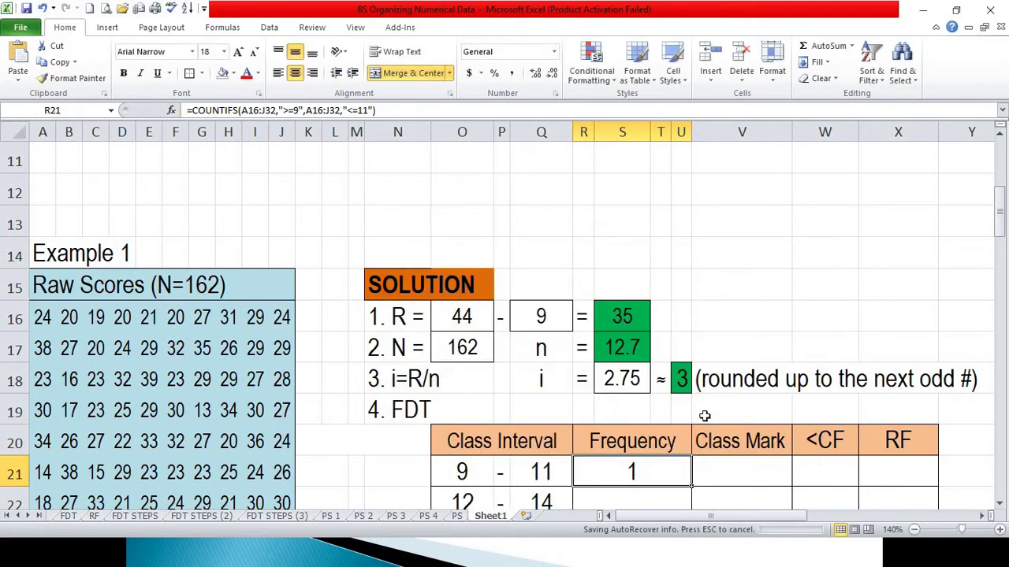
Make the first criteria range of the COUNTIFS formula in R21 absolute as $A$16:$J$32.
scroll(705, 415, "down", 2)
scroll(41, 224, "up", 1)
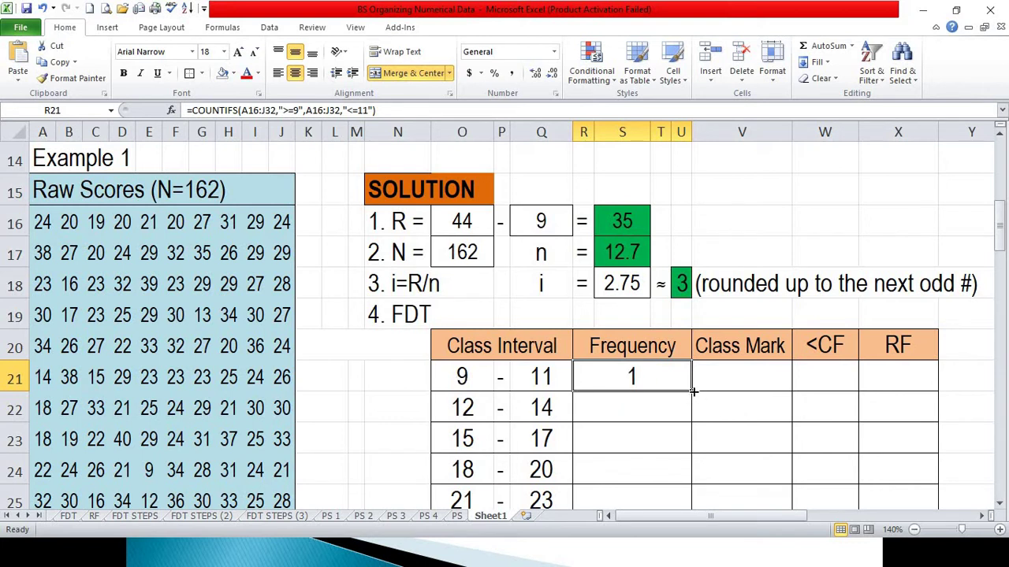
left_click(254, 110)
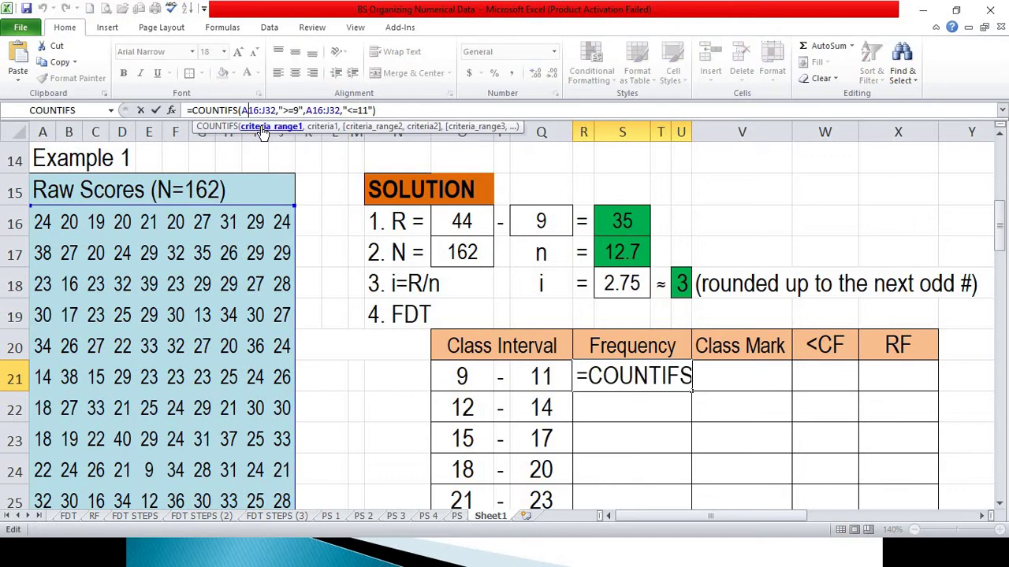
type("$")
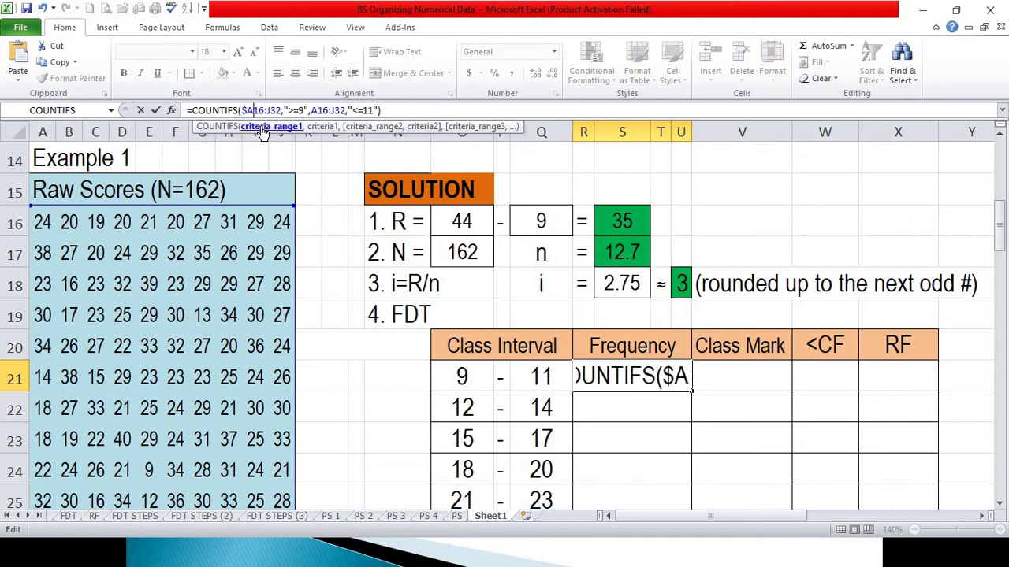
key("Right")
type("$")
key("Right")
key("Right")
key("Right")
type("$")
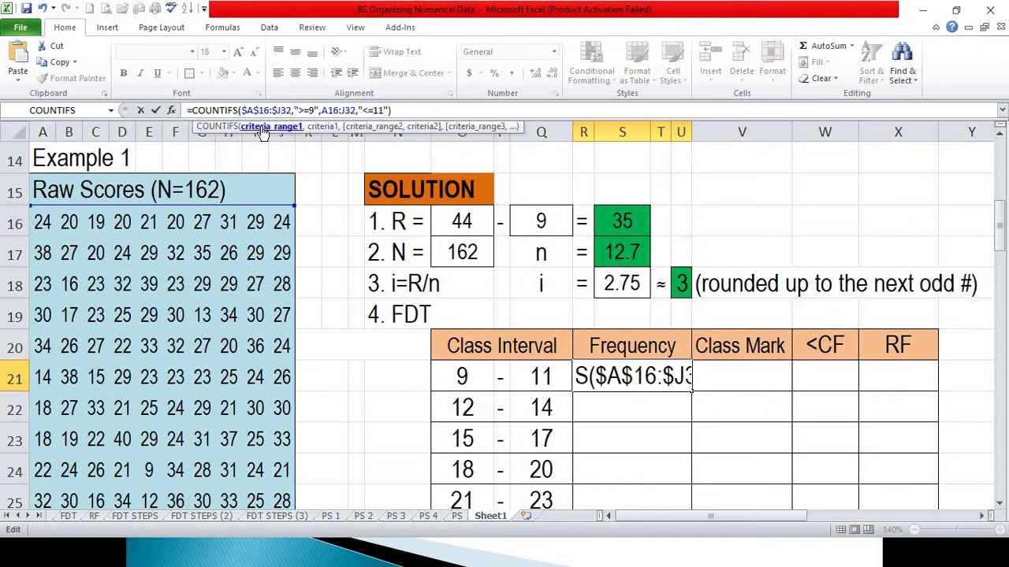
key("Right")
type("$")
Make the second COUNTIFS range in R21 absolute as $A$16:$J$32 and fill the formula down through R32.
key("Right")
key("Right")
key("Right")
key("Right")
key("Right")
key("Right")
key("Right")
key("Right")
key("Right")
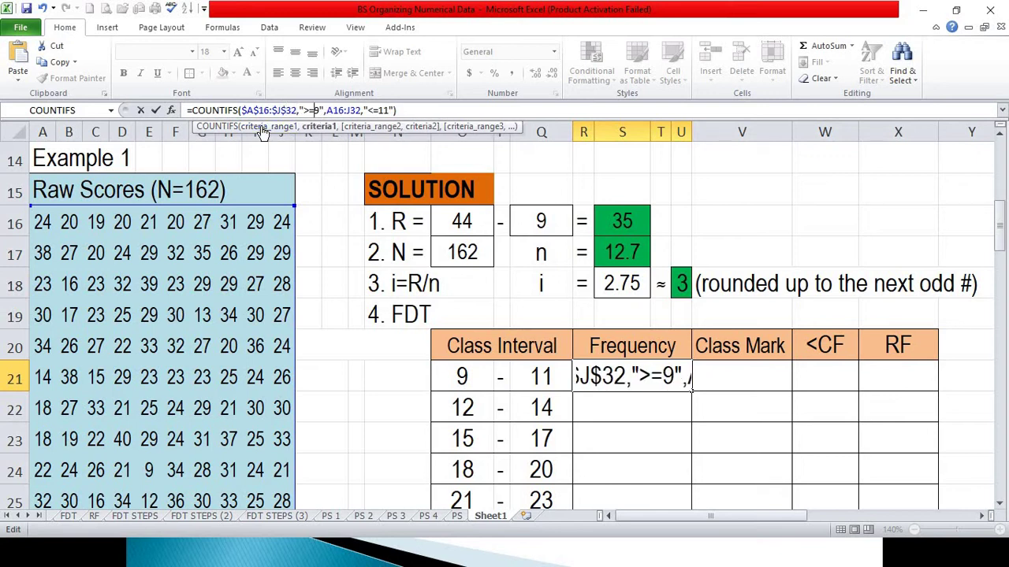
type("$")
key("Right")
type("$A")
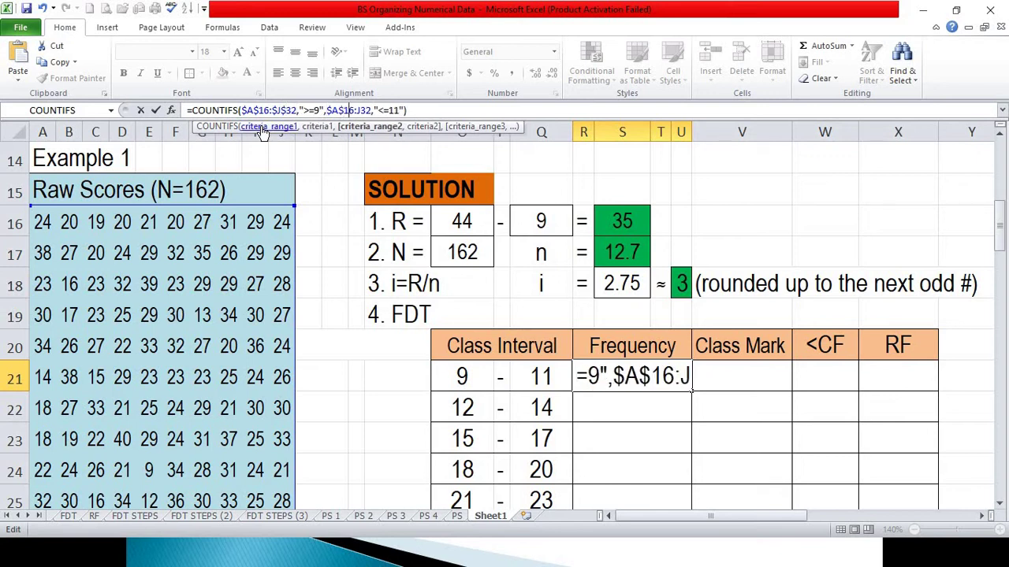
type("$")
key("Right")
type("$")
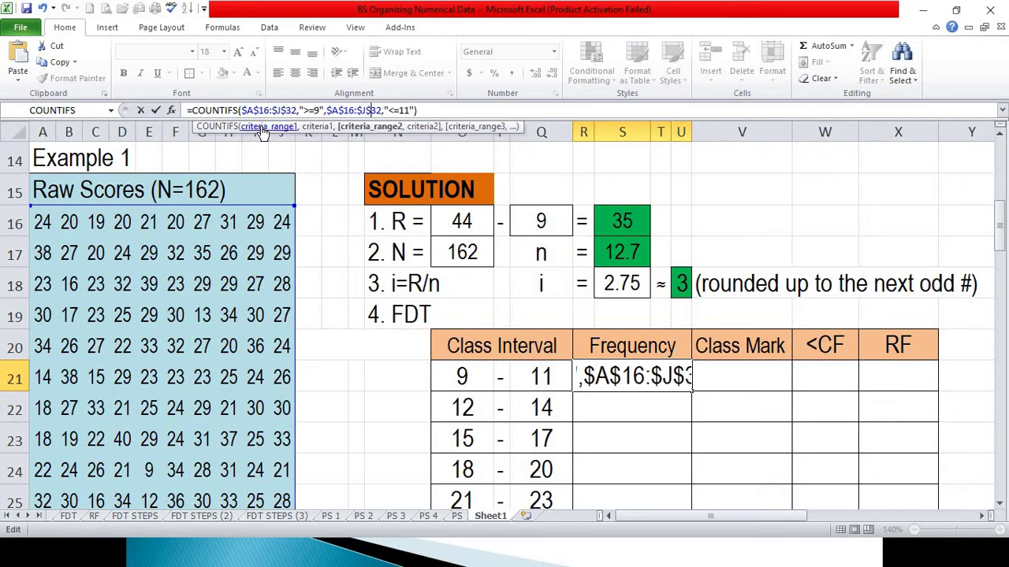
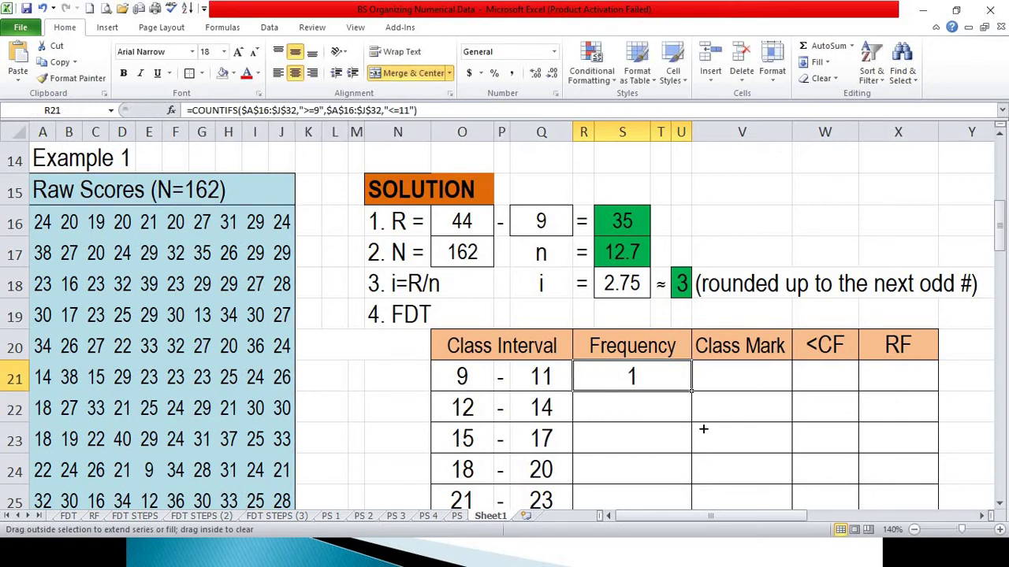
scroll(646, 382, "up", 2)
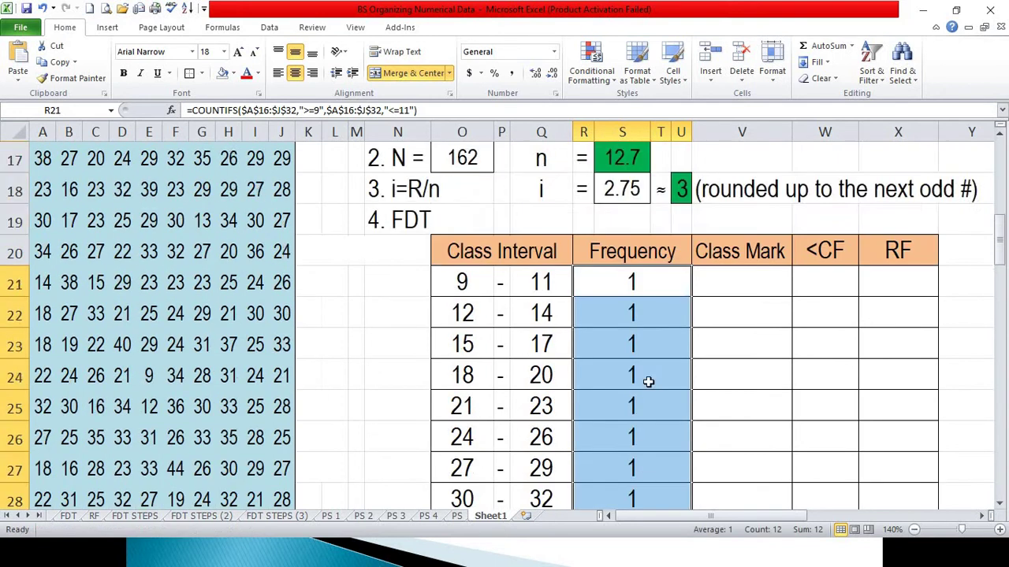
Change the COUNTIFS criteria in R22 to >=12 and <=14 to match the 12–14 class interval.
scroll(635, 315, "down", 1)
left_click(635, 231)
left_click(635, 241)
left_click(631, 221)
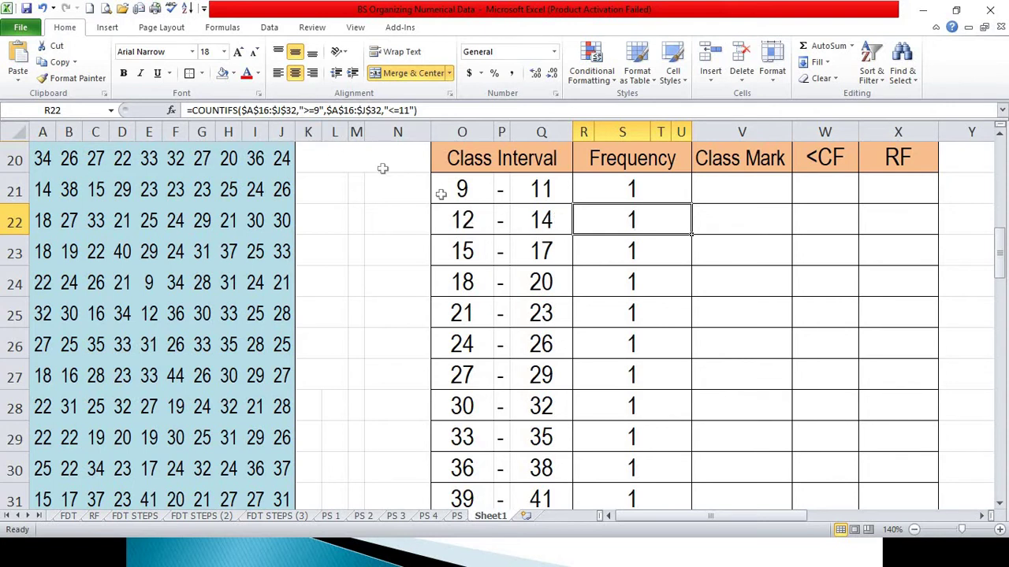
left_click(316, 110)
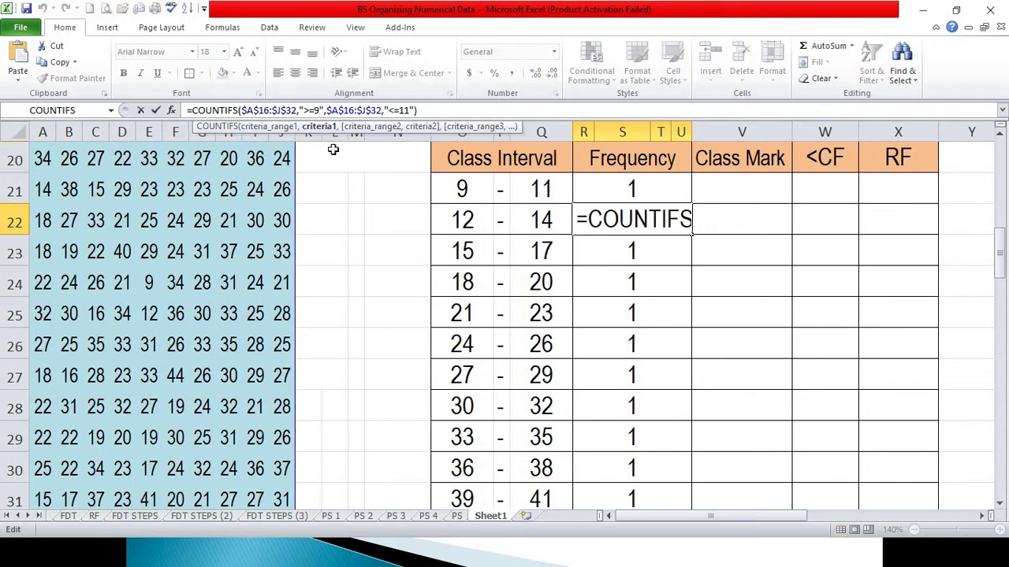
key("BackSpace")
type("12")
key("Right")
key("Right")
key("Right")
key("Right")
key("Right")
key("Right")
key("Right")
key("Right")
key("Right")
key("Right")
key("Right")
key("Right")
key("Right")
key("Right")
key("Right")
key("Right")
key("Right")
key("Right")
key("Right")
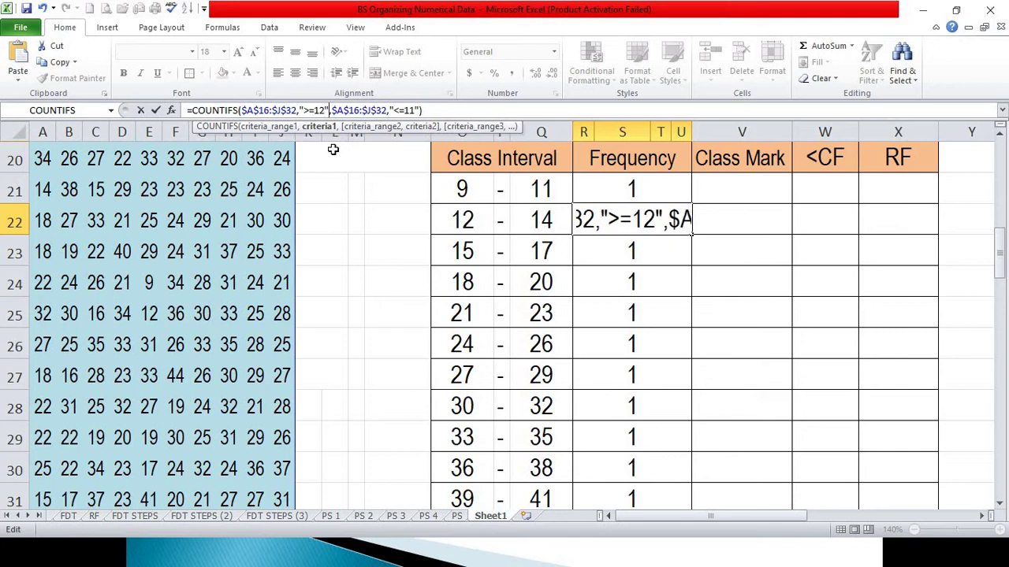
key("BackSpace")
key("BackSpace")
type("14")
key("Return")
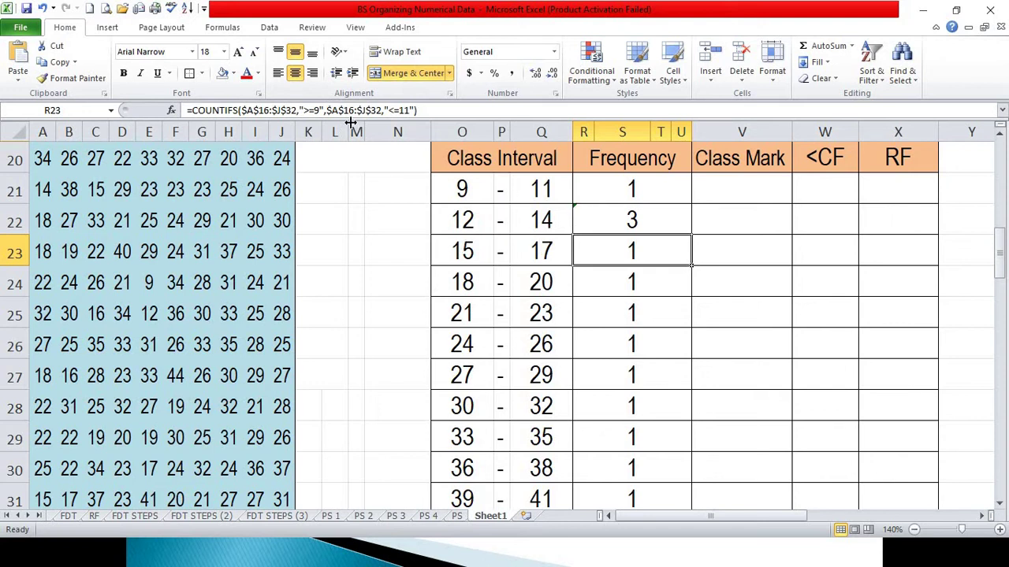
Change the COUNTIFS criteria in R23 to >=15 and <=17 to match the 15–17 class interval.
left_click(321, 111)
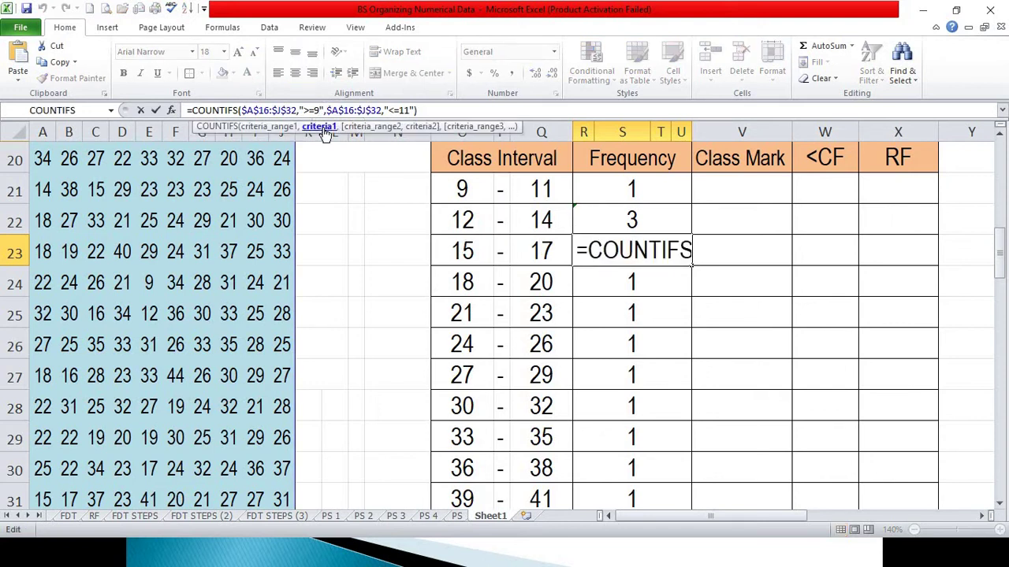
key("BackSpace")
type("15")
key("Right")
key("Right")
key("Right")
key("Right")
key("Right")
key("Right")
key("Right")
key("Right")
key("Right")
key("Right")
key("Right")
key("Right")
key("Right")
key("Right")
key("Right")
key("Right")
key("Right")
key("Right")
key("Right")
key("BackSpace")
key("BackSpace")
type("17")
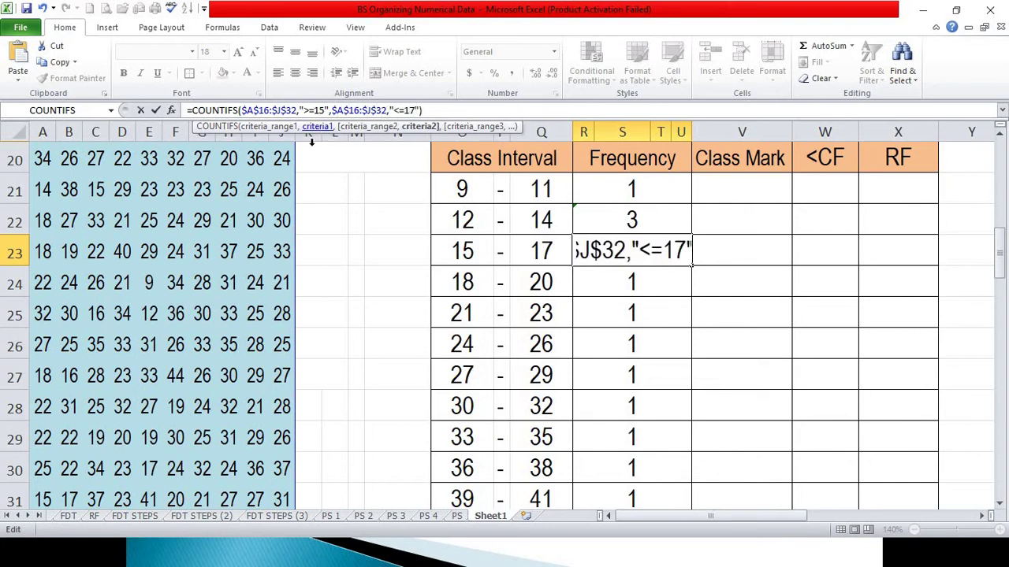
key("Return")
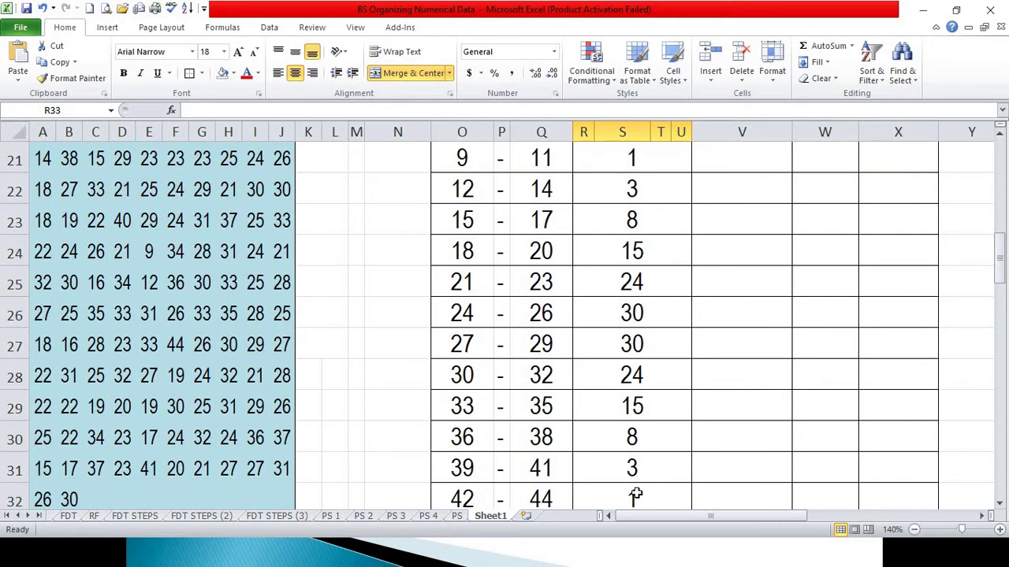
Review the COUNTIFS criteria in the frequency cells from R32 up to R23 against their class intervals.
key("Up")
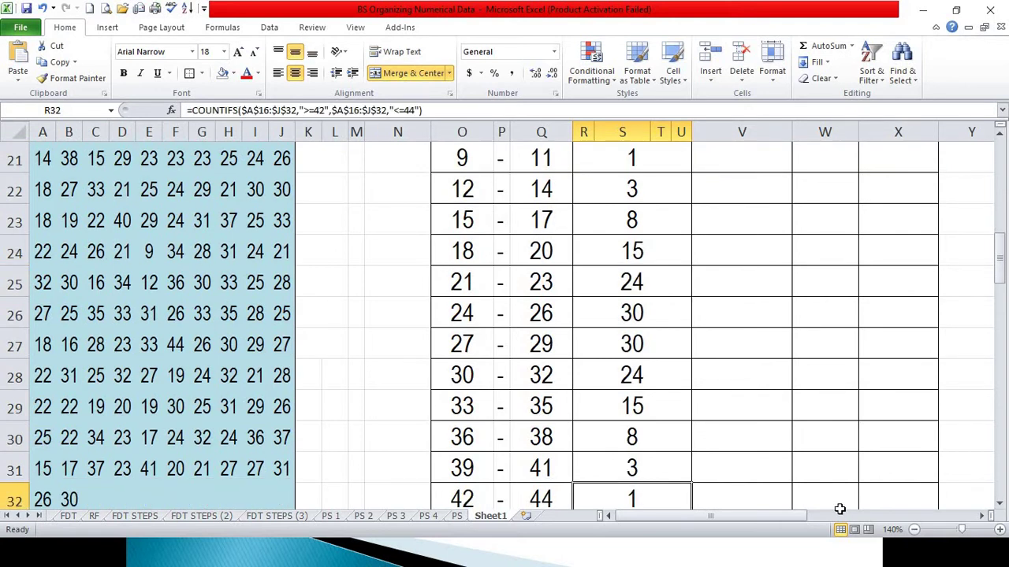
key("Up")
key("Up")
key("Up")
key("Up")
key("Up")
key("Up")
key("Up")
key("Up")
key("Up")
key("Down")
key("Down")
key("Down")
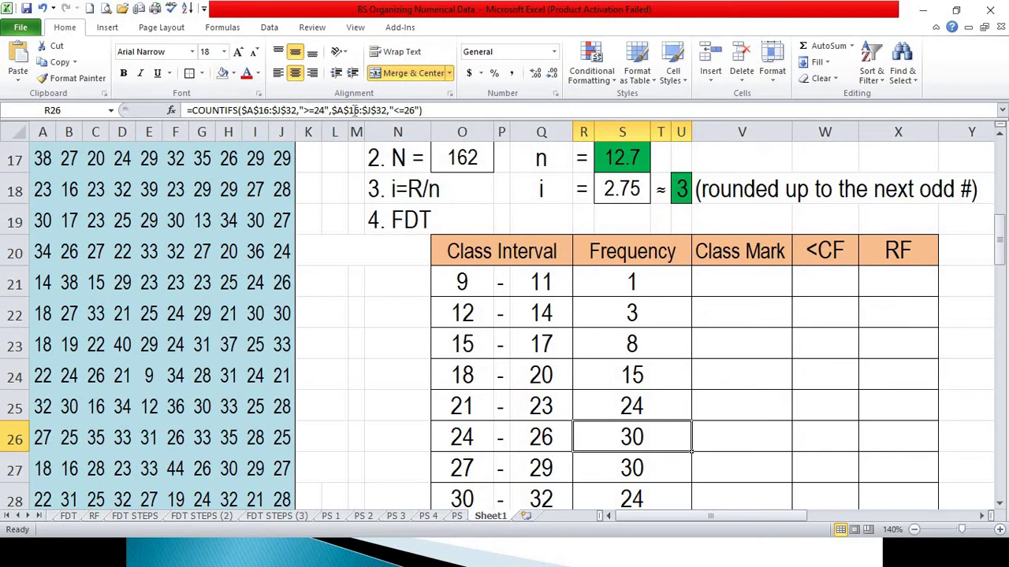
Compute the first class mark in V21 with =AVERAGE(O21:Q21) and fill the formula down through V32.
left_click(776, 277)
scroll(777, 283, "down", 1)
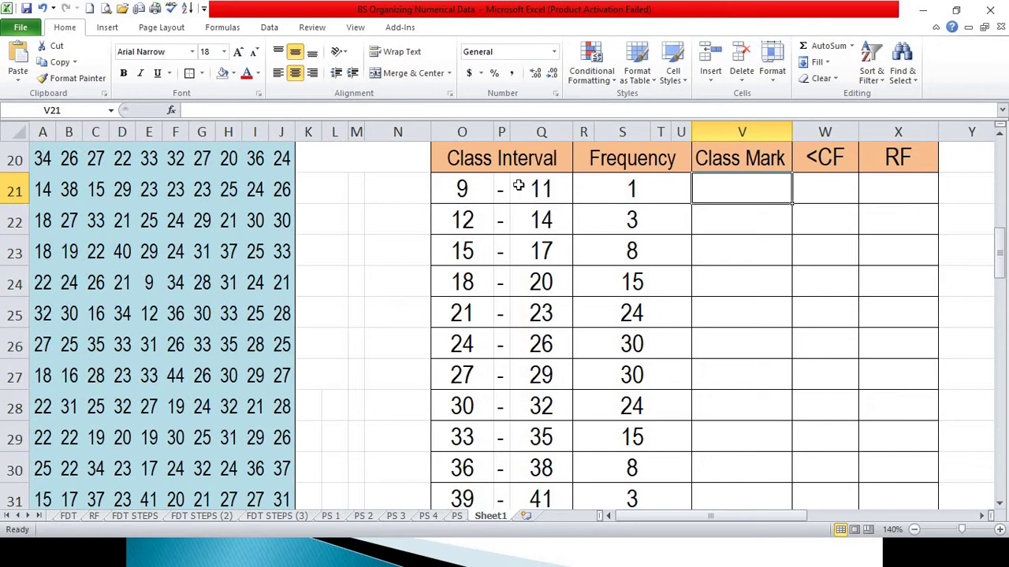
type("=")
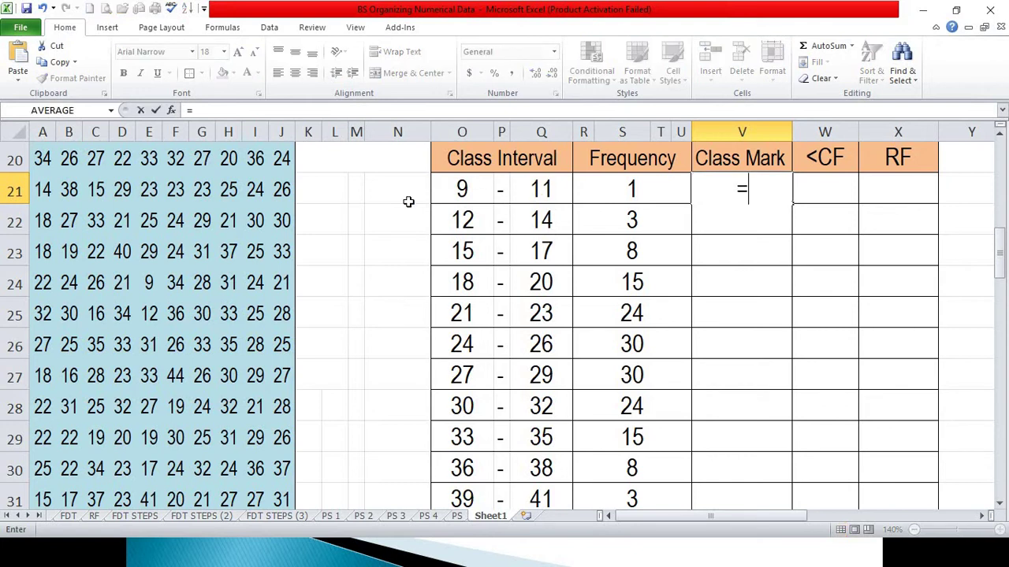
left_click(111, 110)
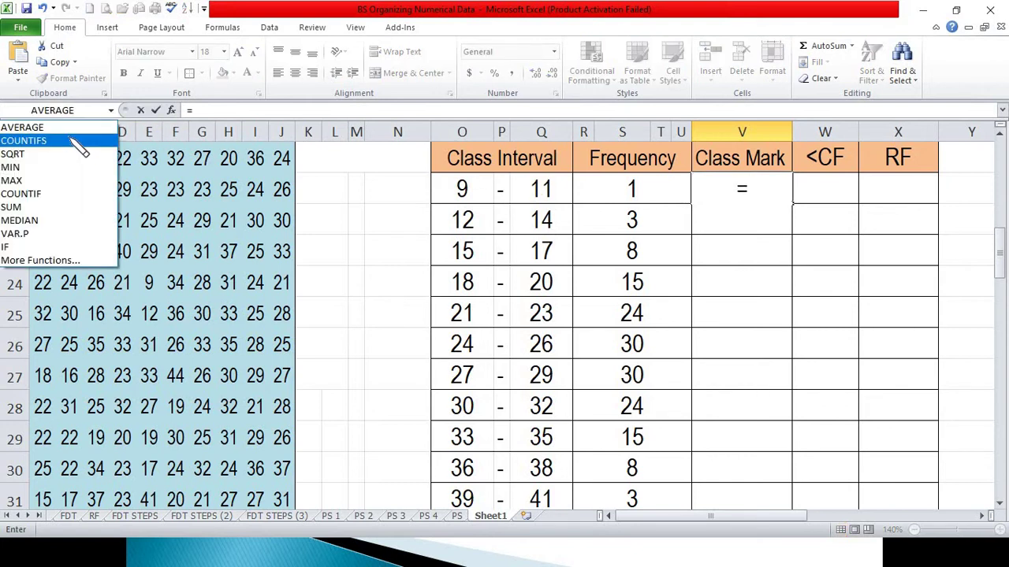
left_click(24, 127)
left_click_drag(490, 189, 556, 190)
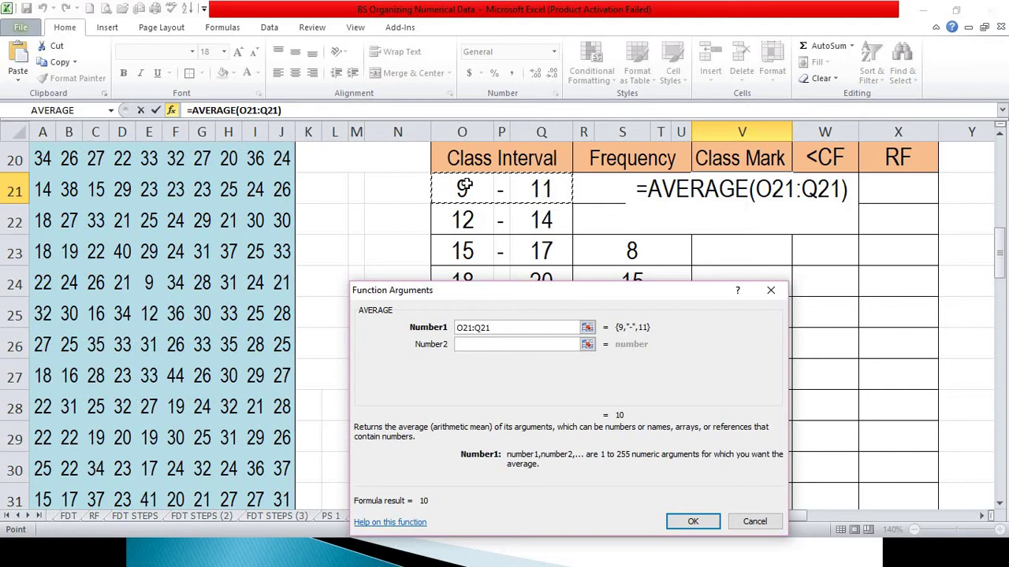
left_click(693, 521)
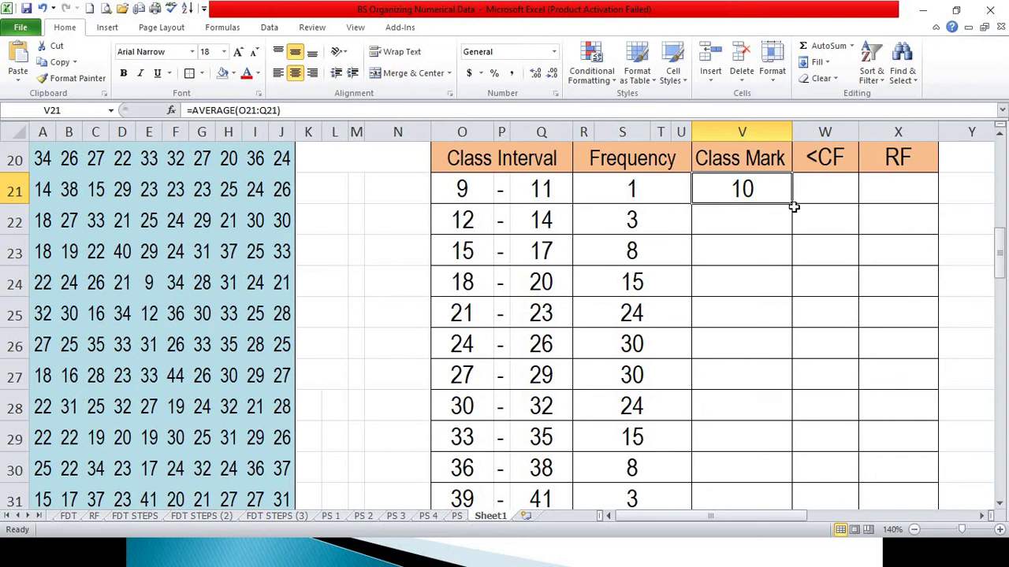
left_click_drag(795, 207, 790, 437)
scroll(753, 368, "up", 1)
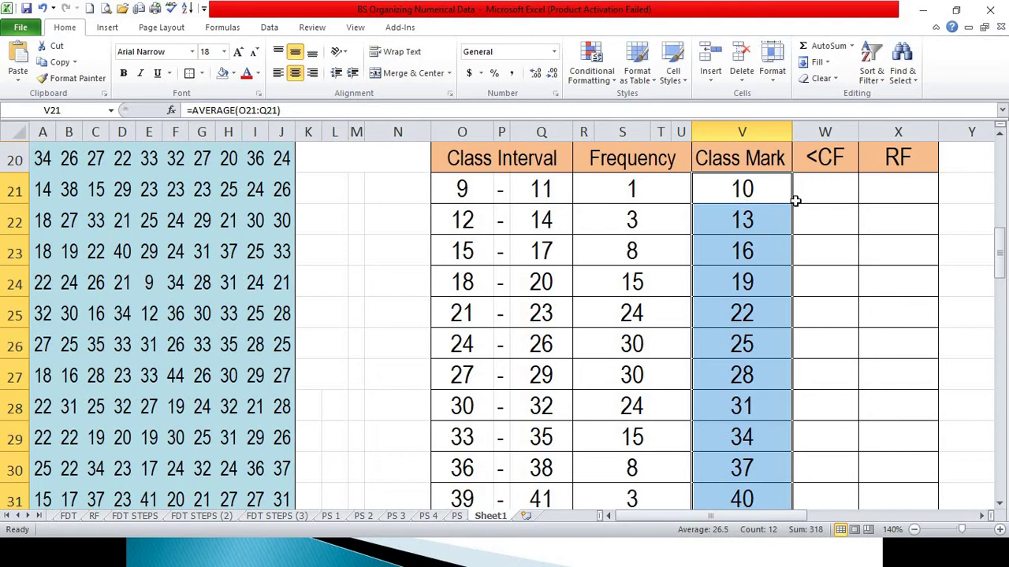
Set the first less-than cumulative frequency in W21 to =R21.
left_click(826, 190)
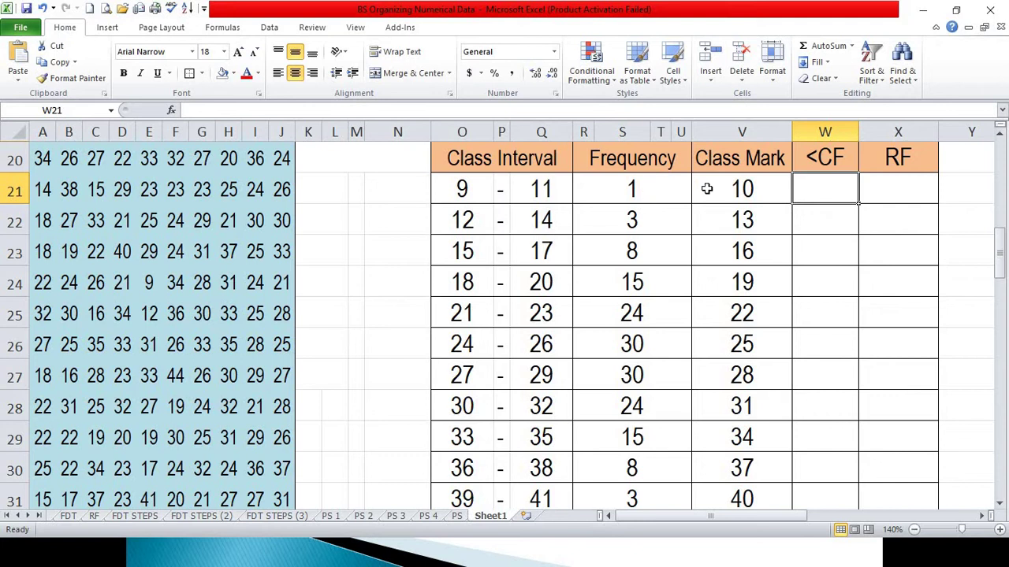
type("=")
left_click(645, 194)
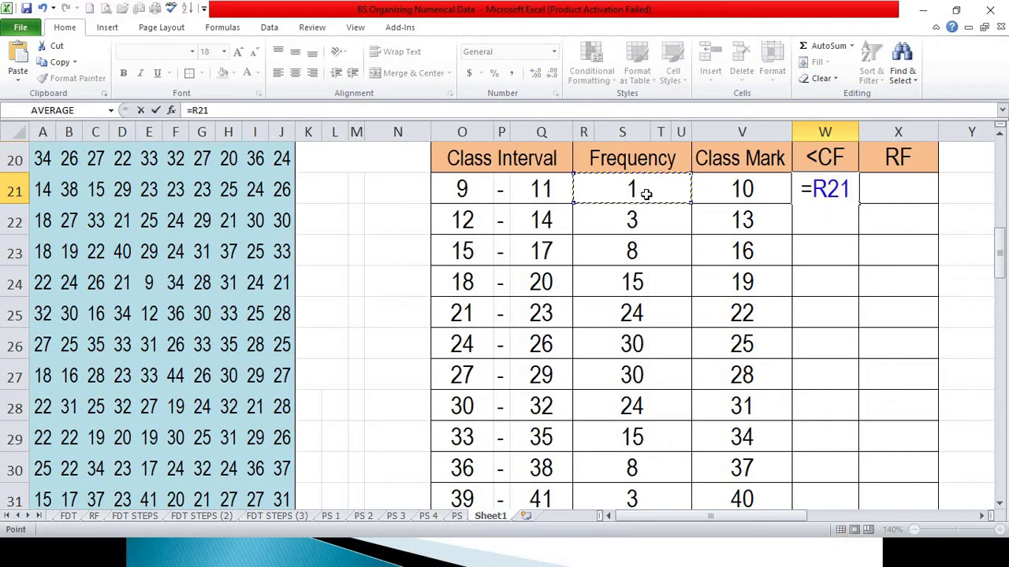
key("Return")
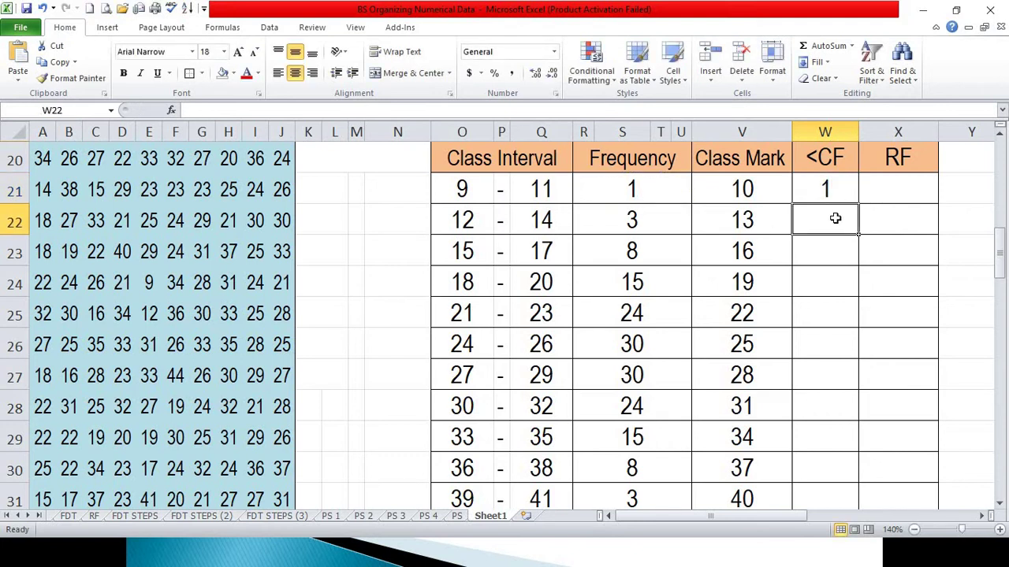
Compute the second cumulative frequency in W22 with =W21+R22 and fill the formula down through W32.
type("=")
left_click(824, 188)
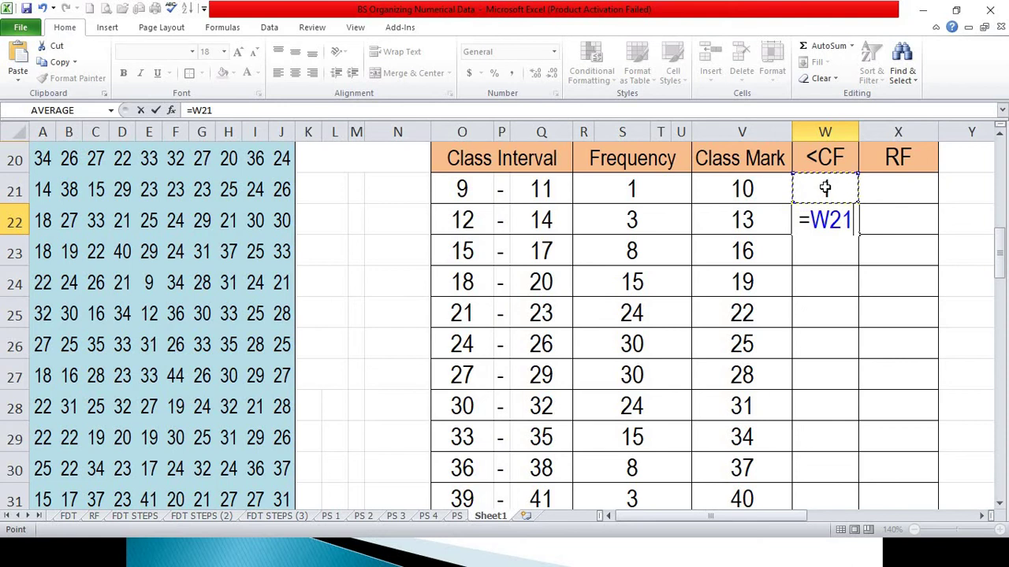
type("+")
left_click(662, 219)
key("ctrl+Return")
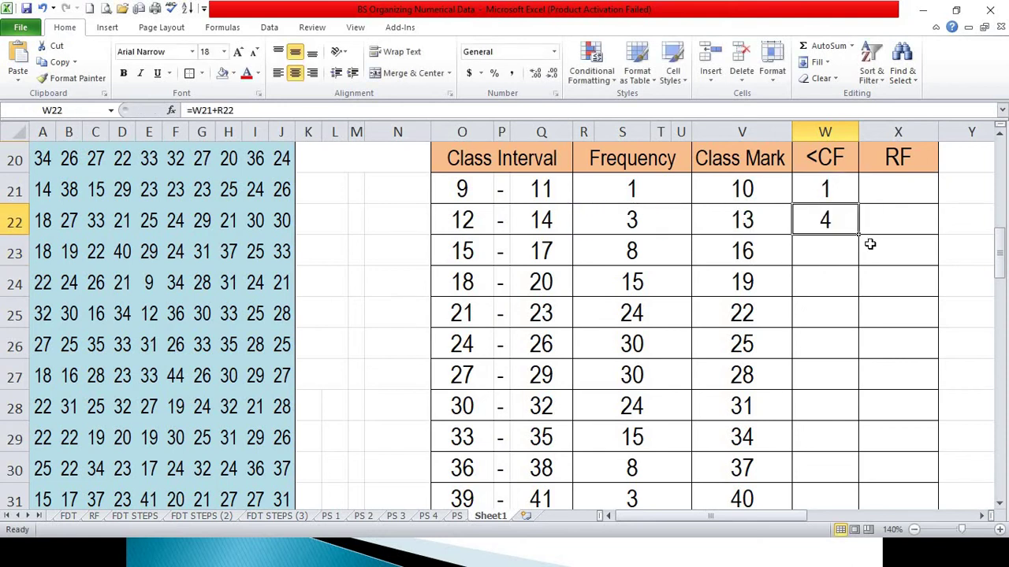
left_click_drag(860, 236, 858, 444)
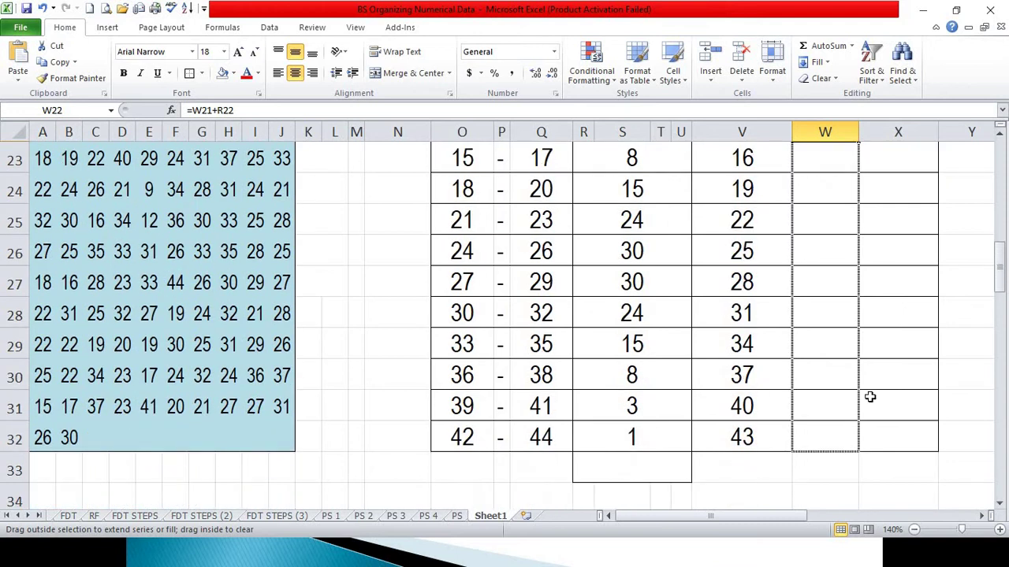
left_click(799, 437)
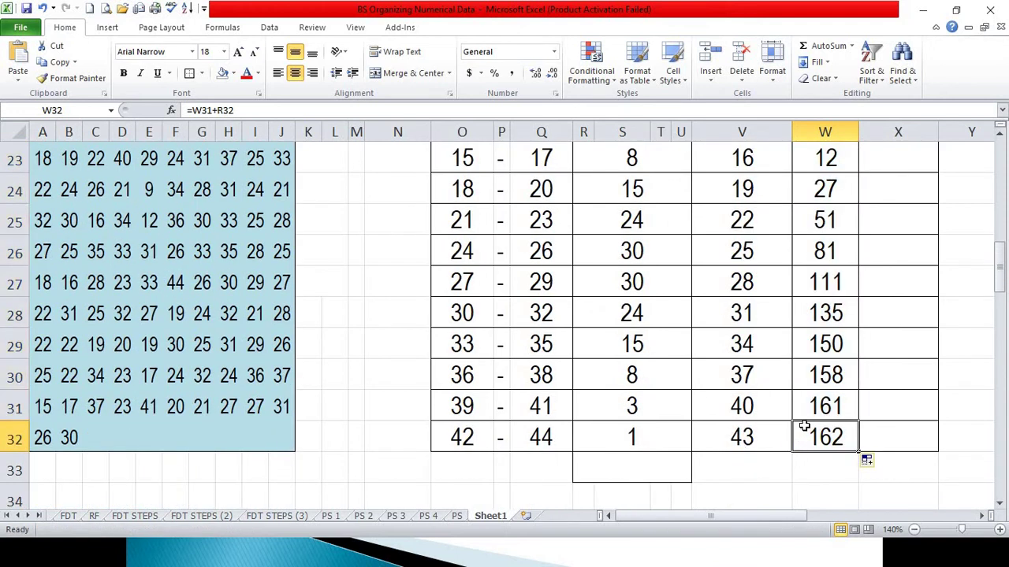
Total the frequencies in the merged cell R33 below the Frequency column with =SUM(R21:U32).
left_click(646, 469)
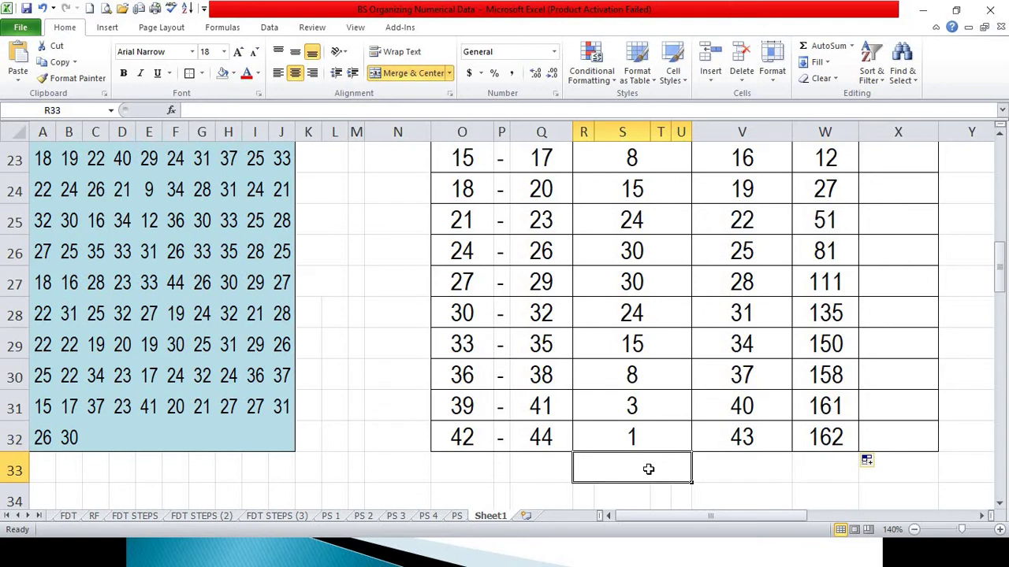
scroll(650, 457, "up", 1)
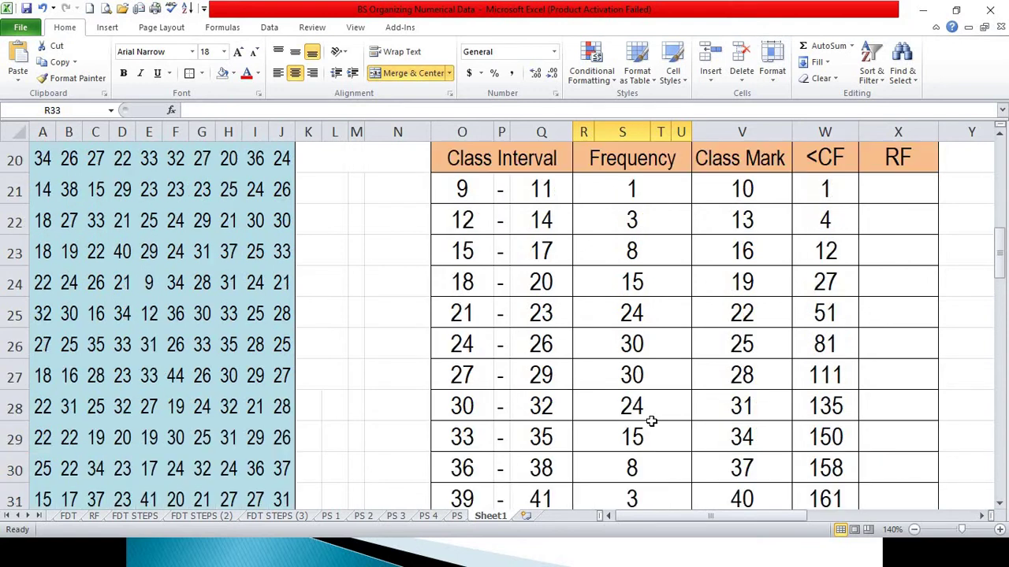
scroll(642, 457, "down", 1)
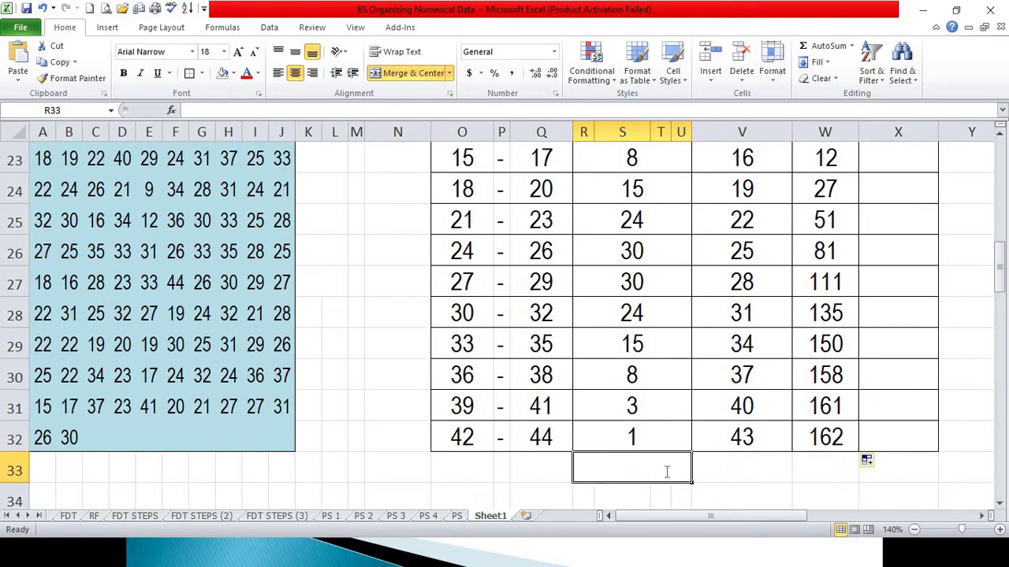
type("=")
left_click(110, 111)
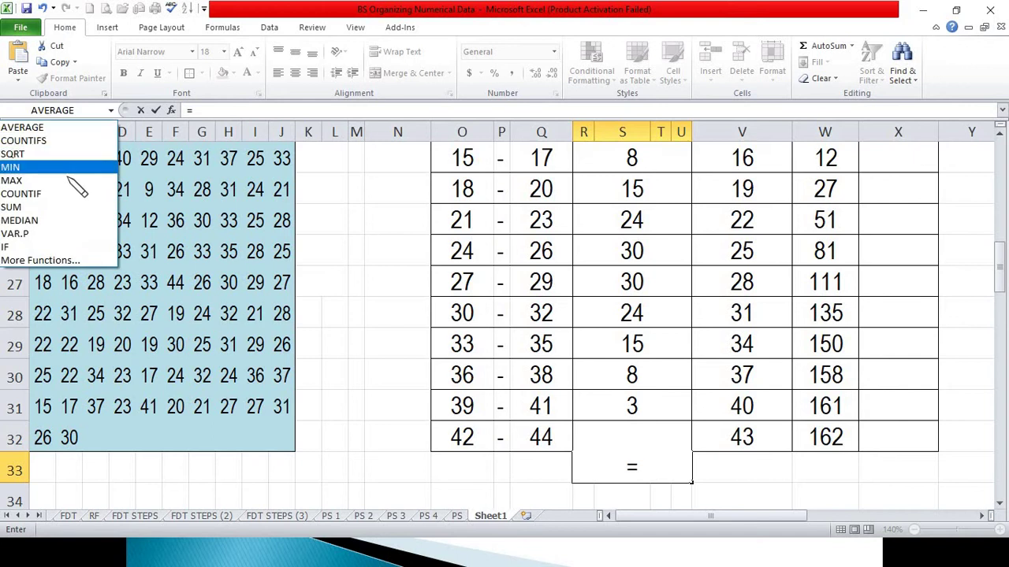
left_click(48, 207)
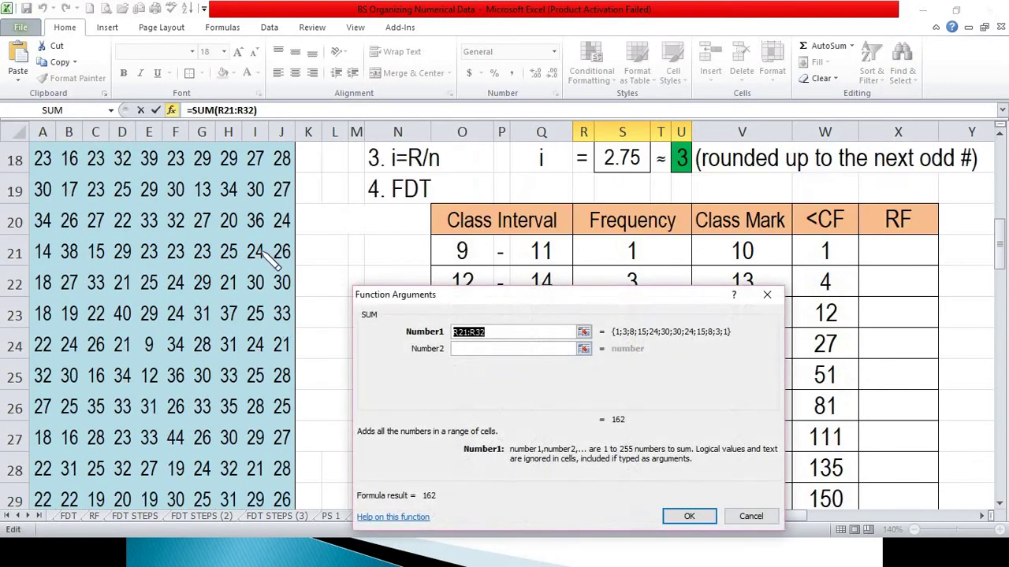
left_click_drag(618, 254, 619, 432)
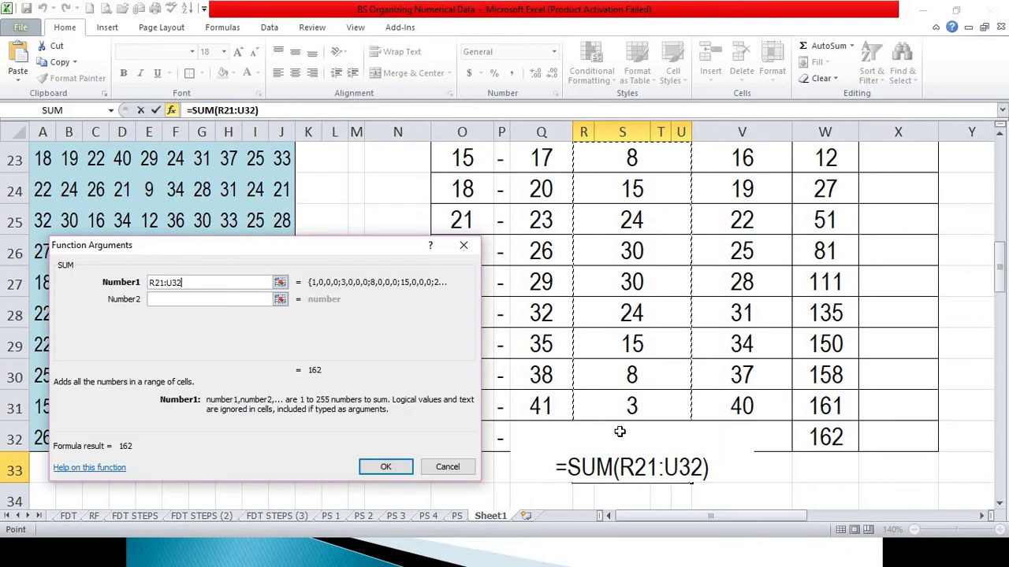
left_click(385, 467)
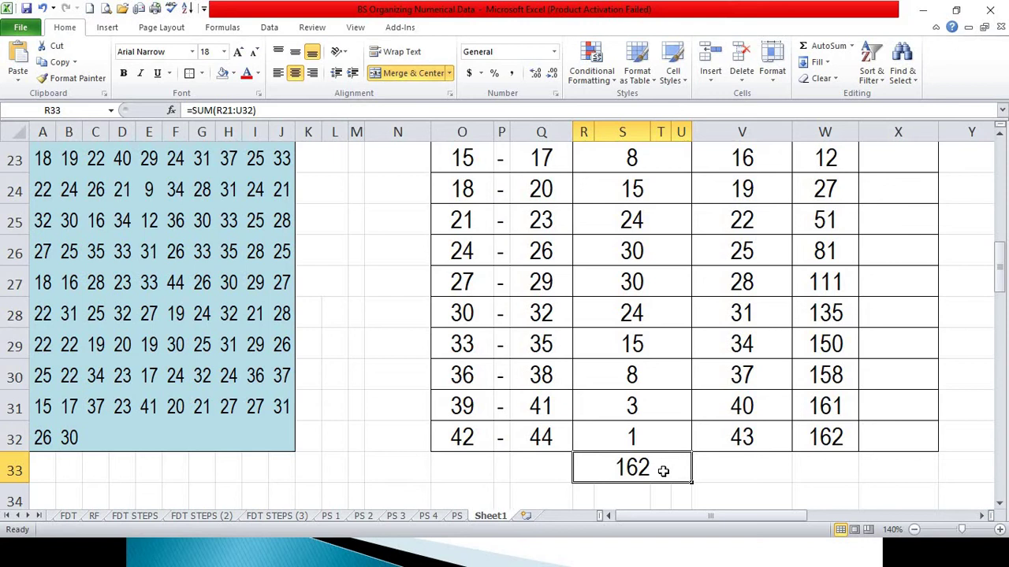
Compute the first relative frequency in X21 with =R21/162.
scroll(889, 181, "up", 1)
left_click(890, 185)
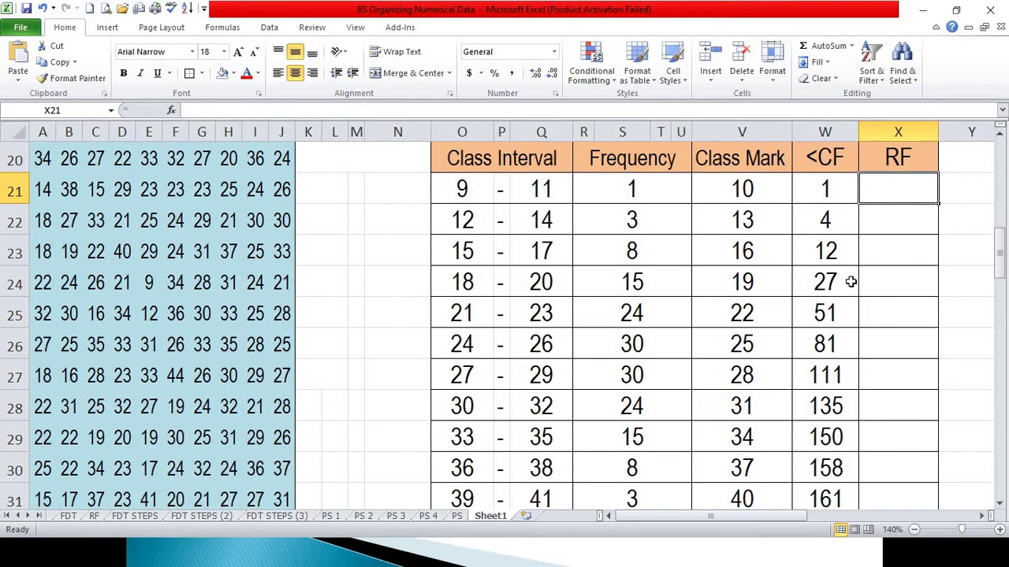
type("=")
left_click(644, 189)
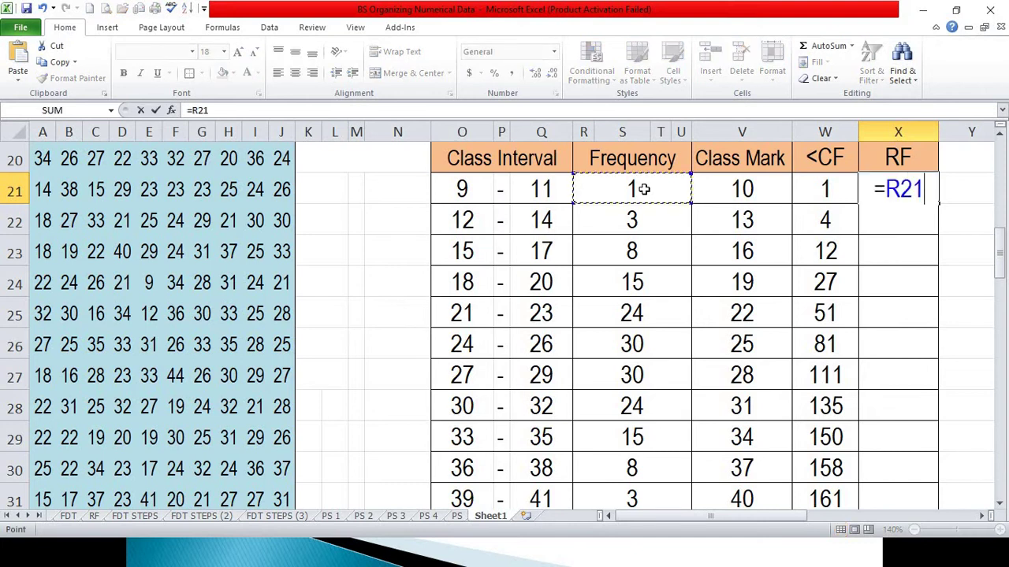
type("/")
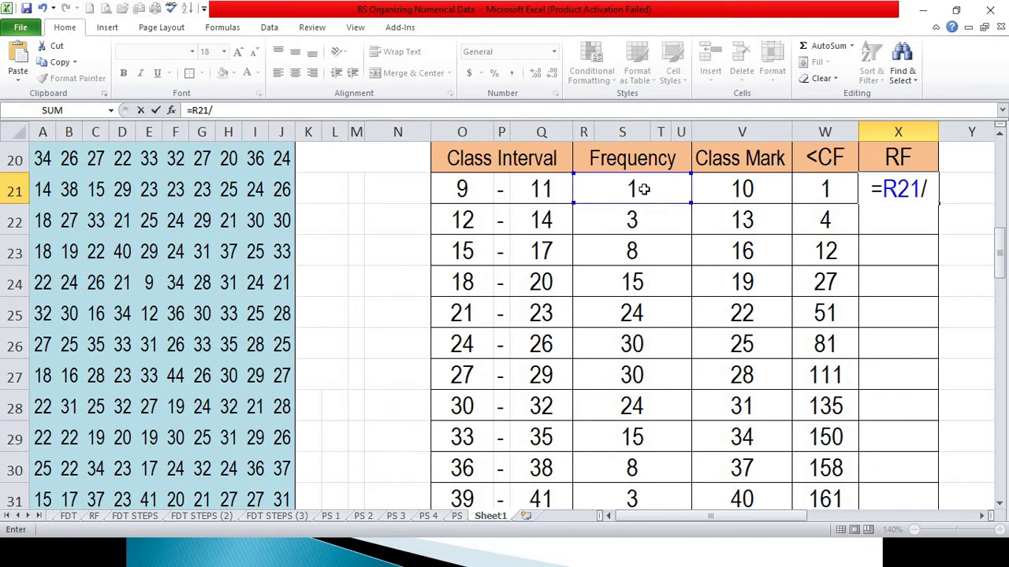
type("162")
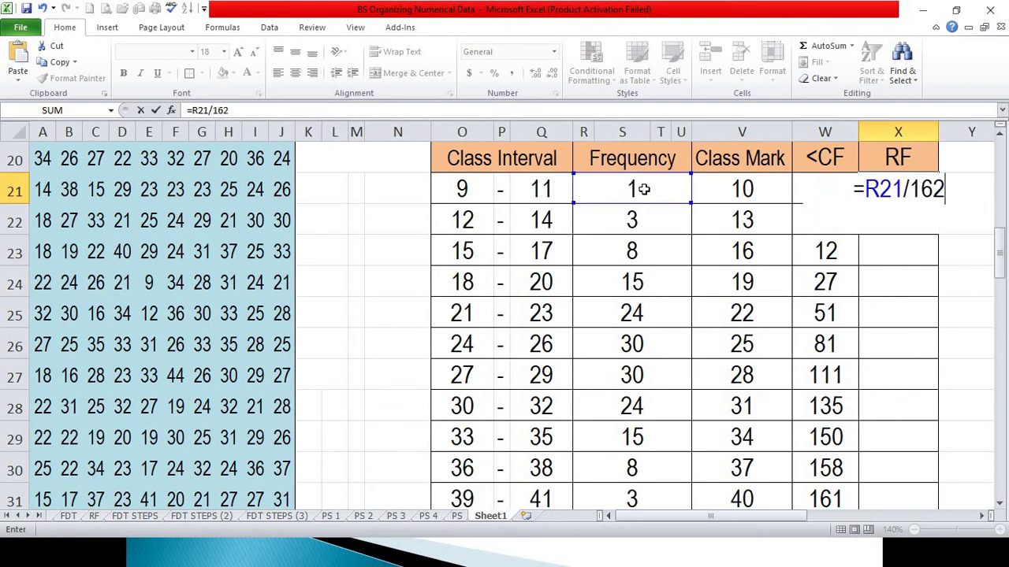
key("ctrl+Return")
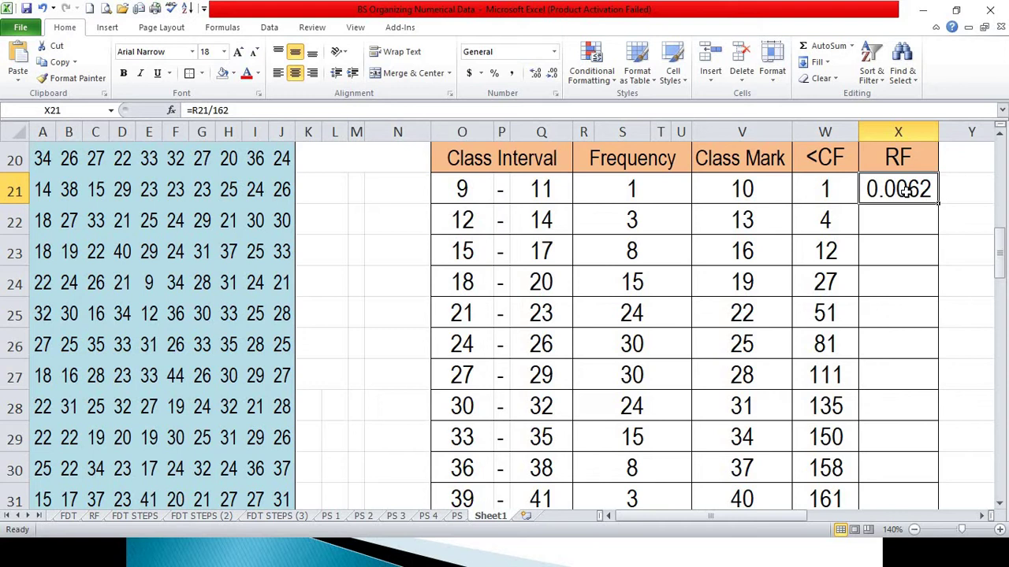
Format X21 as a percentage with one decimal place and fill it down through X32.
left_click(494, 73)
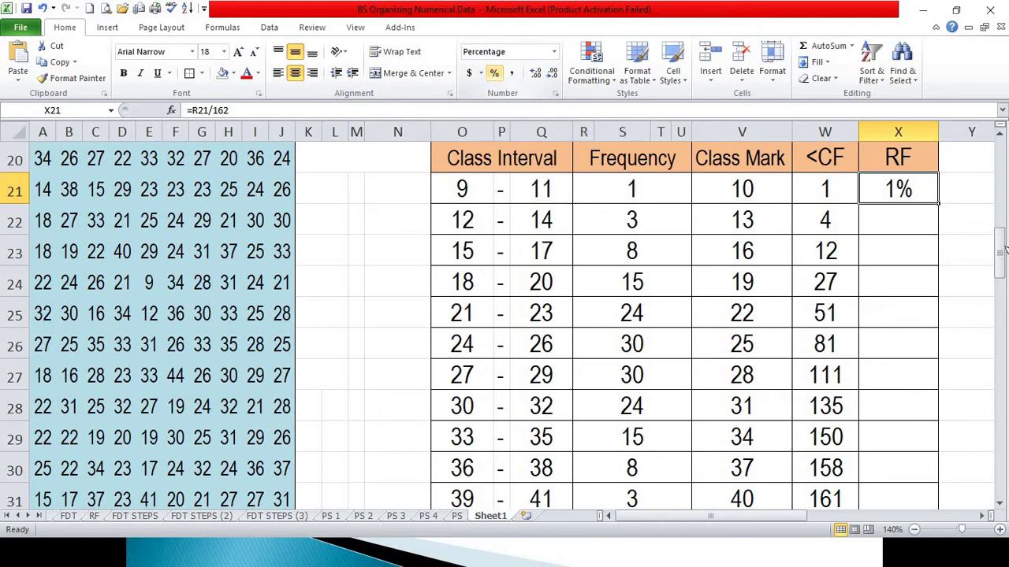
left_click(536, 74)
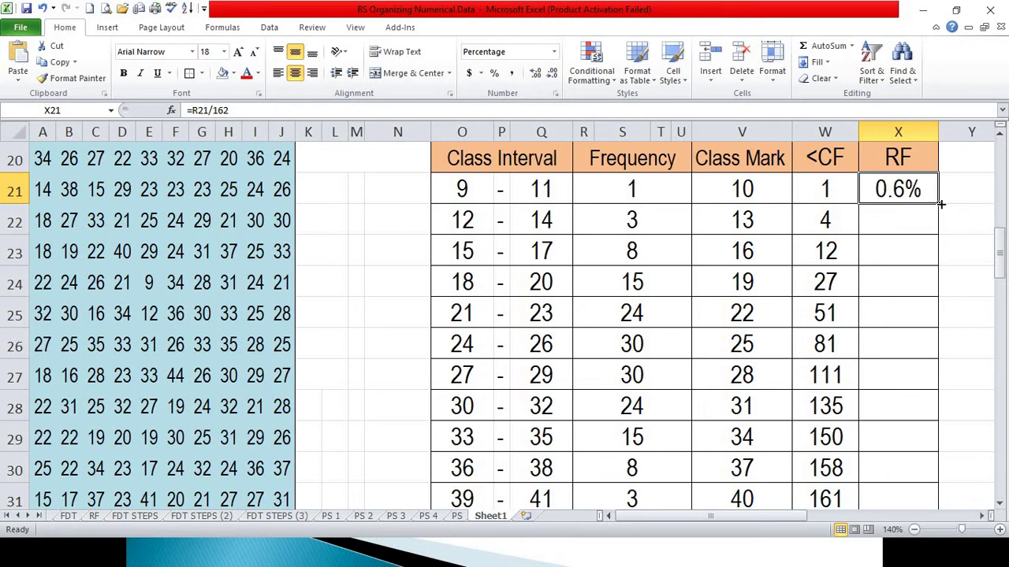
left_click_drag(939, 203, 937, 446)
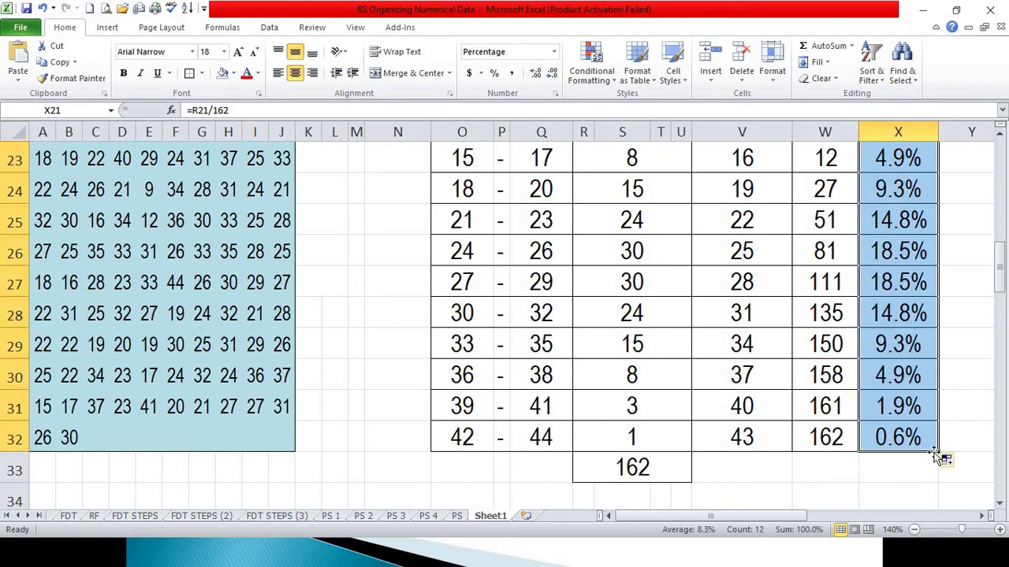
Total the relative frequencies in X33 with =SUM(X21:X32) and show the total with one fewer decimal place.
left_click(890, 466)
type("=")
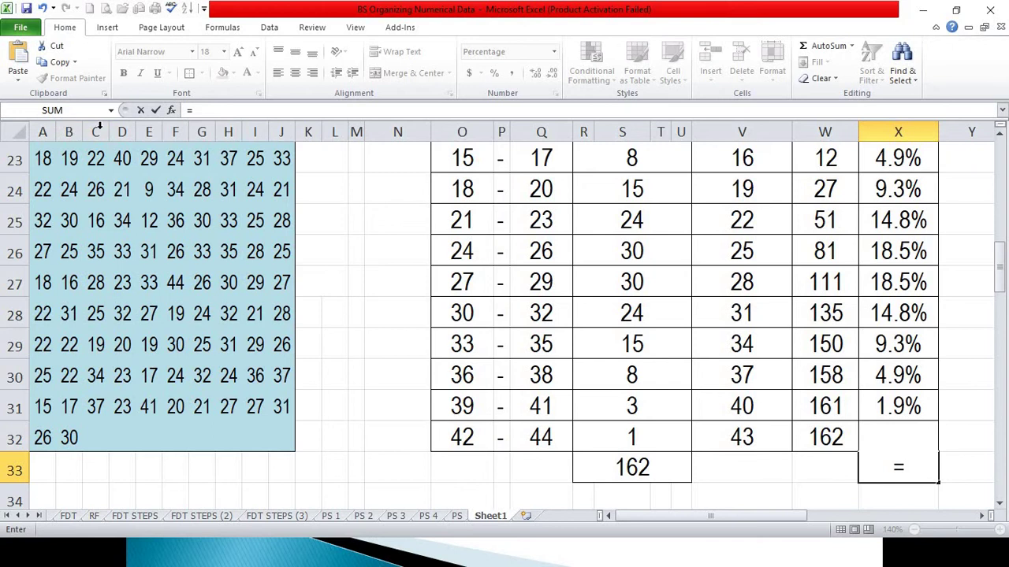
left_click(54, 110)
left_click_drag(1001, 252, 1001, 246)
left_click_drag(907, 193, 901, 401)
key("Return")
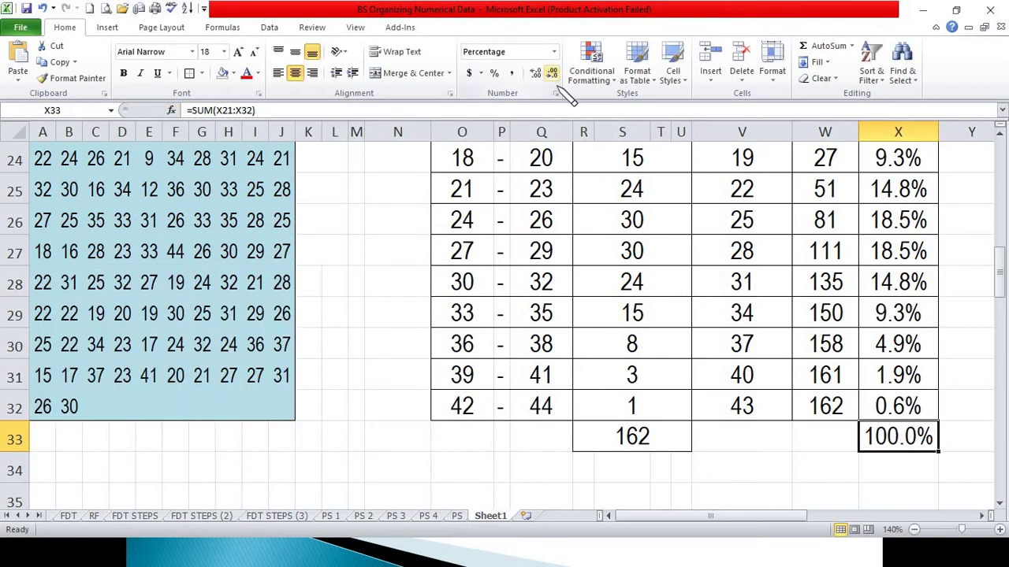
left_click(554, 72)
left_click(525, 426)
Review the completed table's column headings in row 20, from Class Interval through Frequency, Class Mark and <CF to RF.
scroll(526, 426, "up", 2)
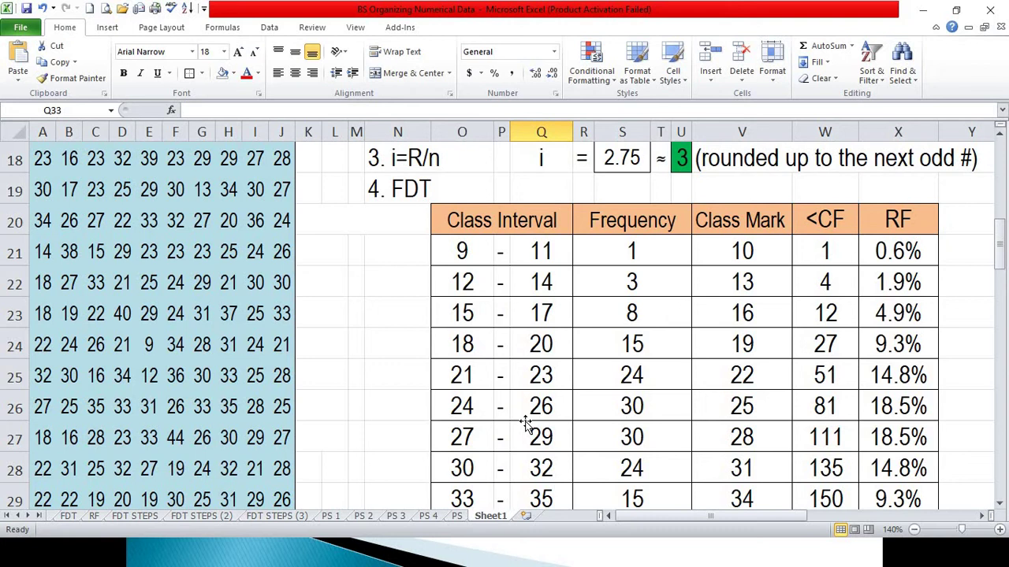
left_click(499, 222)
left_click(653, 225)
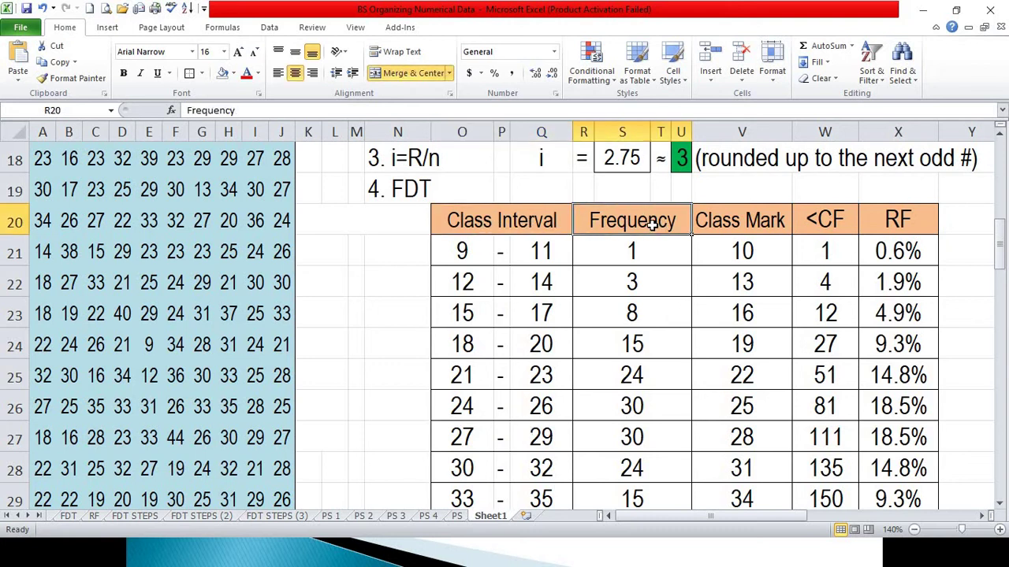
left_click(382, 222)
left_click(454, 220)
left_click(768, 224)
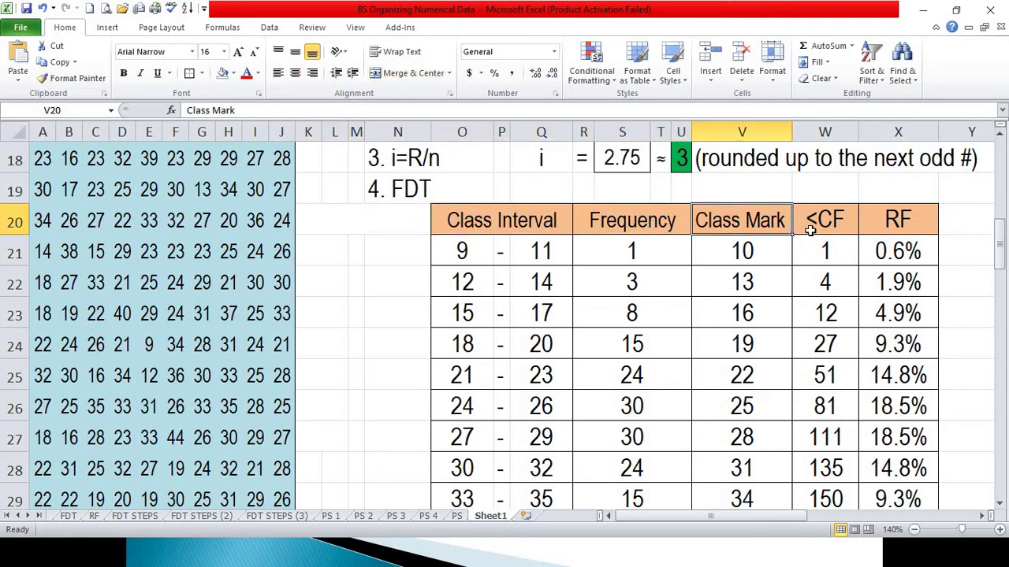
left_click(825, 224)
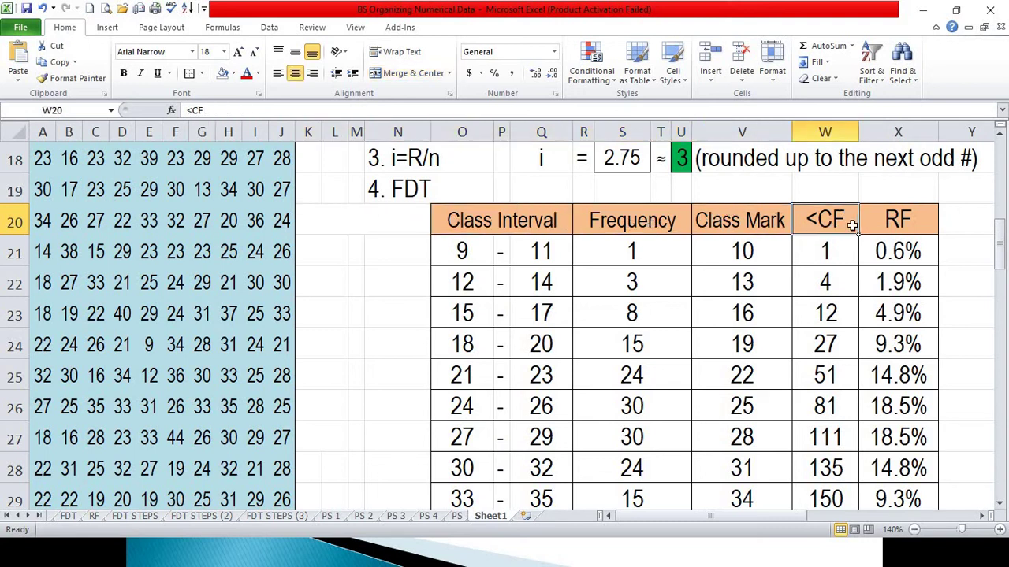
left_click(917, 223)
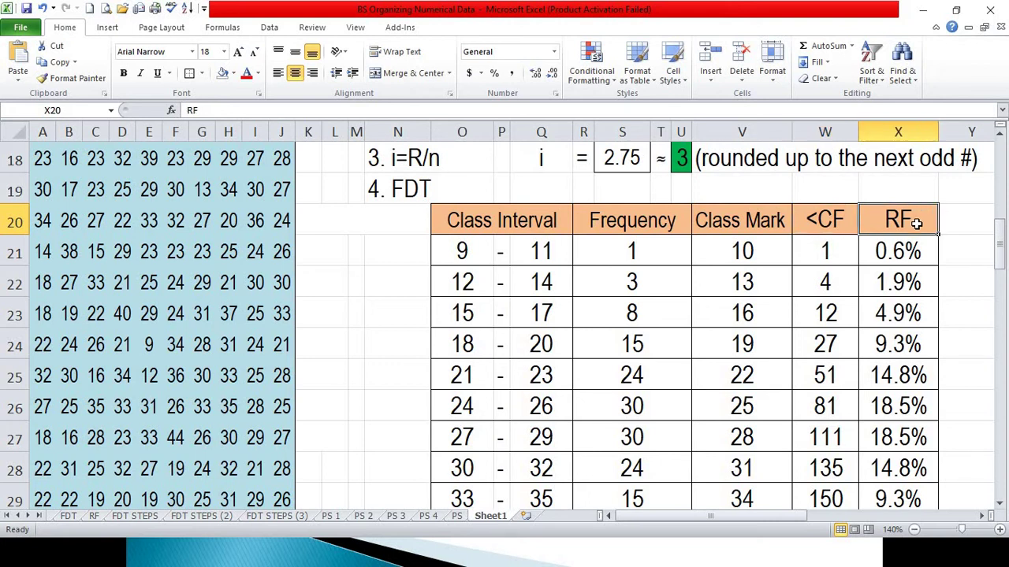
Enter the heading "Class Boundary" in the merged cell K20 beside the Class Interval heading.
left_click(369, 225)
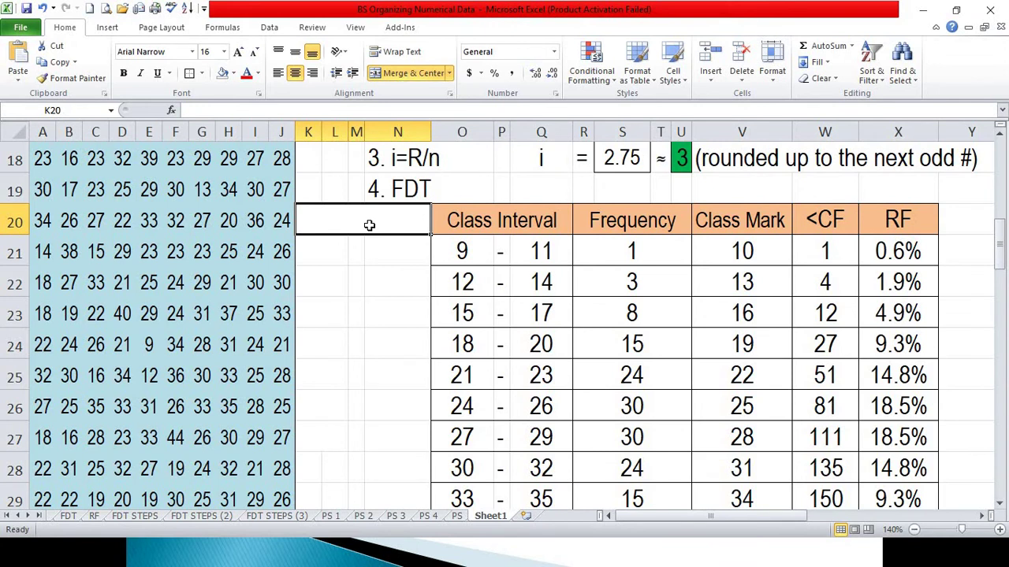
type("Class")
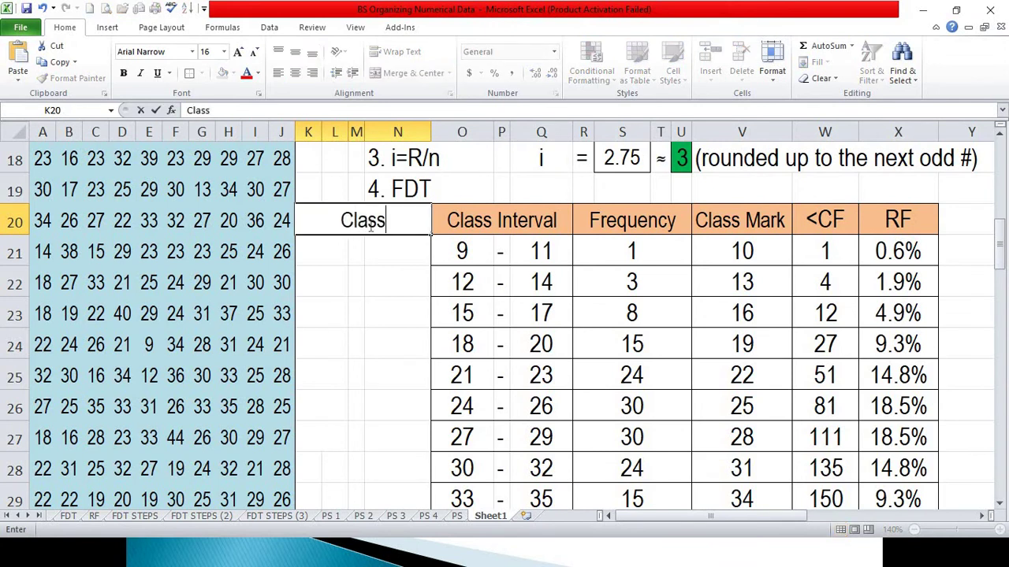
type(" Boundary")
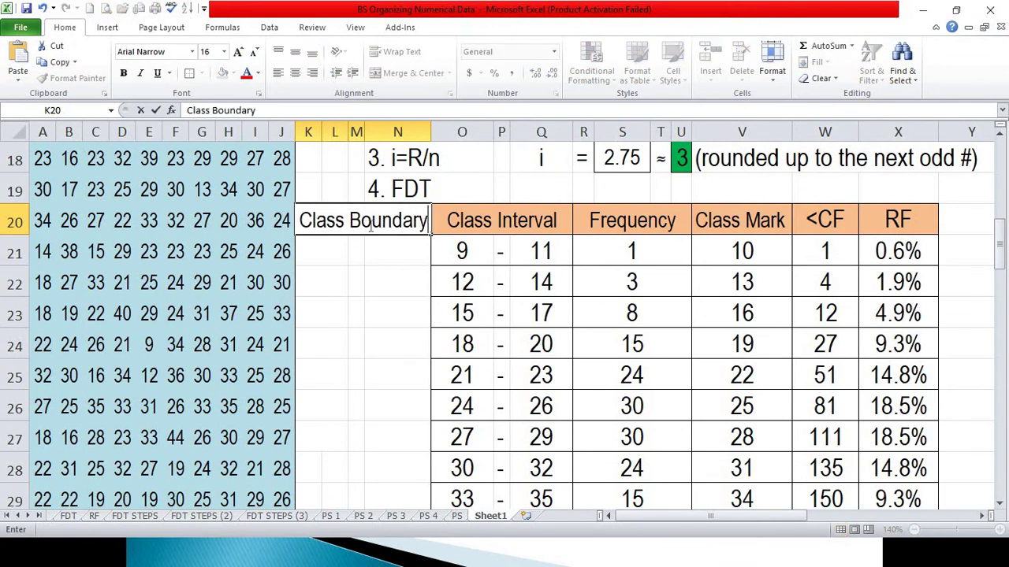
key("Return")
Compute the first upper class boundary in N21 with =Q21+0.5 and check it against the upper class limit in Q21.
left_click(398, 252)
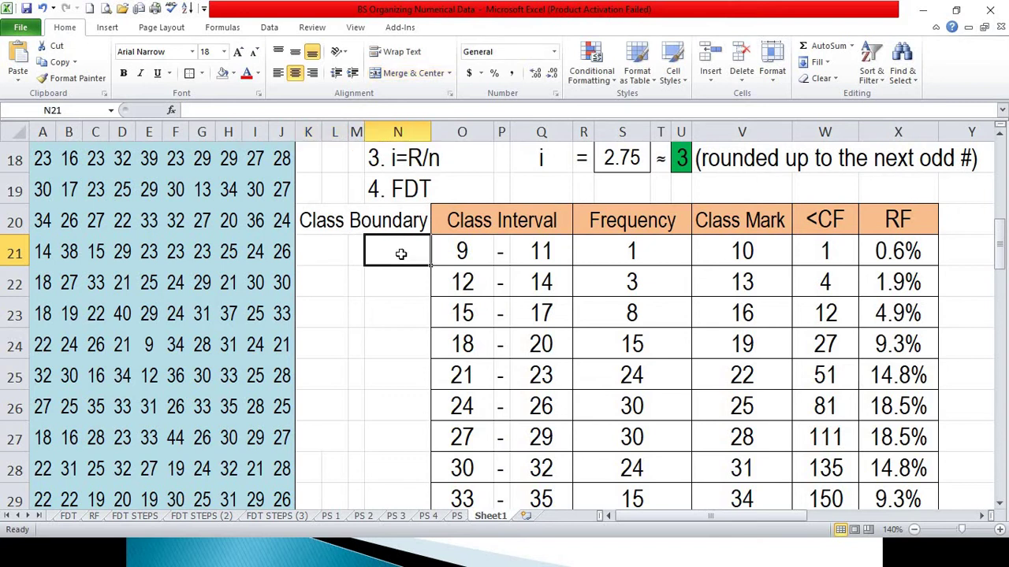
left_click(302, 255)
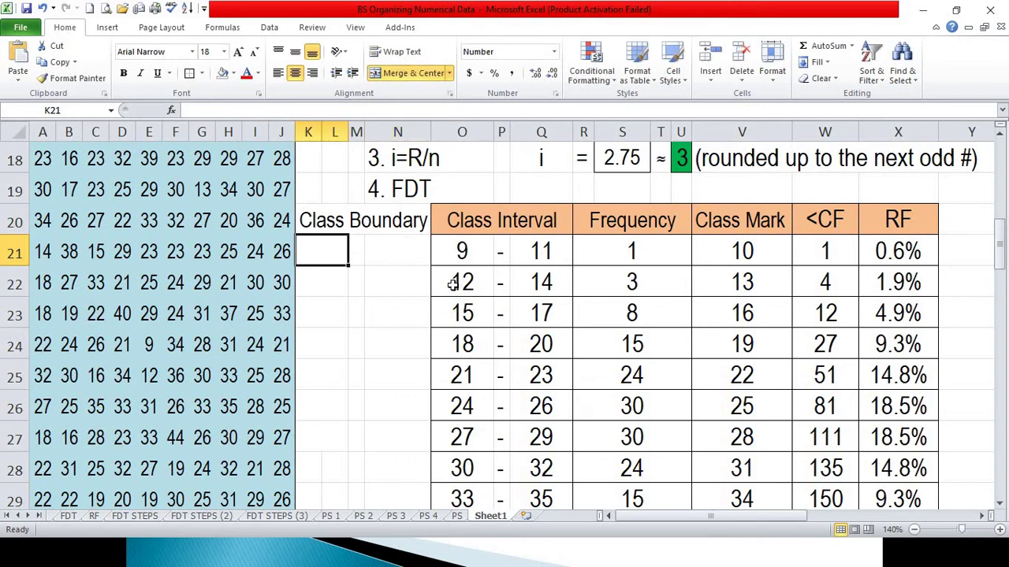
left_click(543, 251)
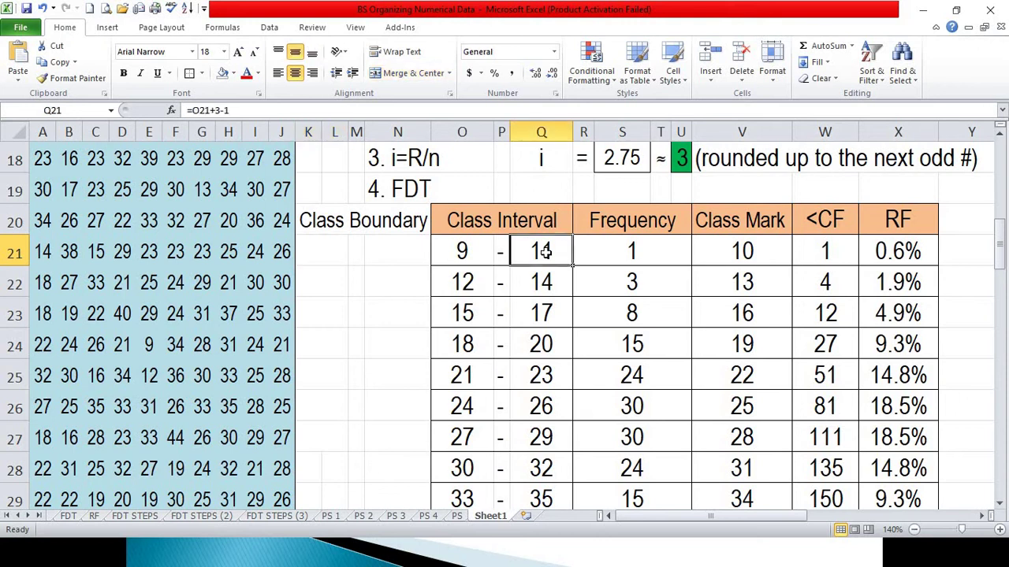
left_click(463, 286)
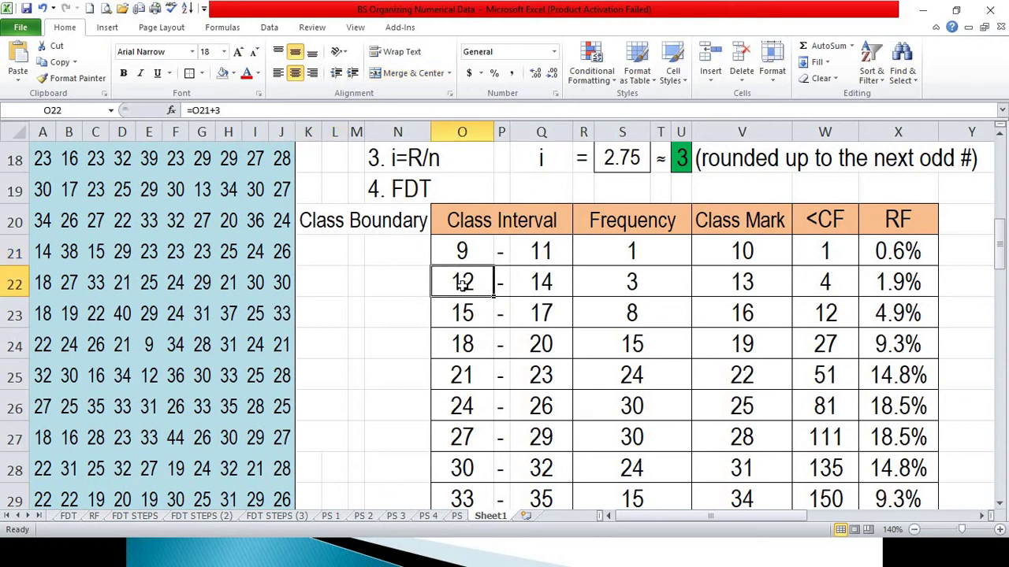
left_click(398, 252)
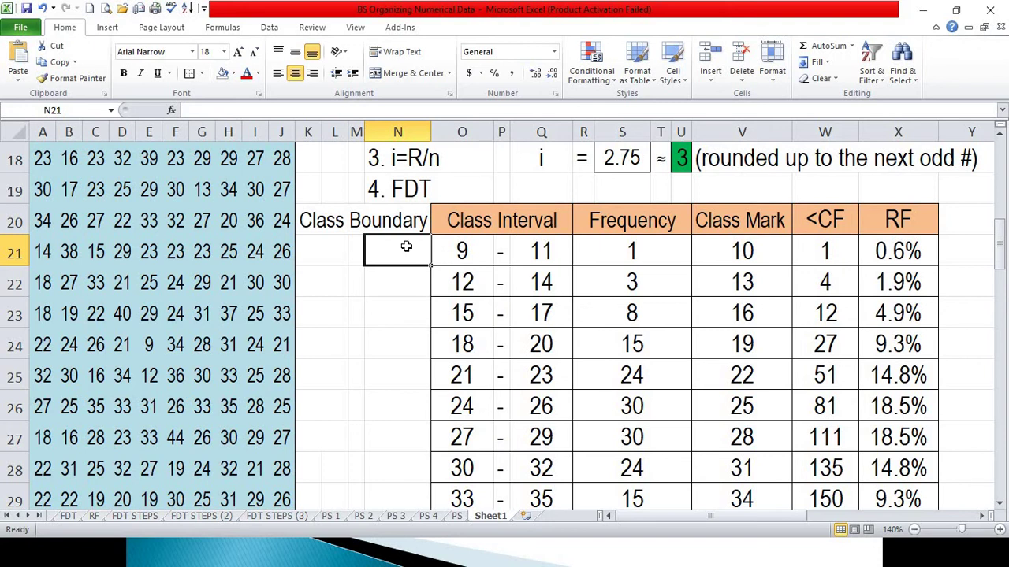
type("=")
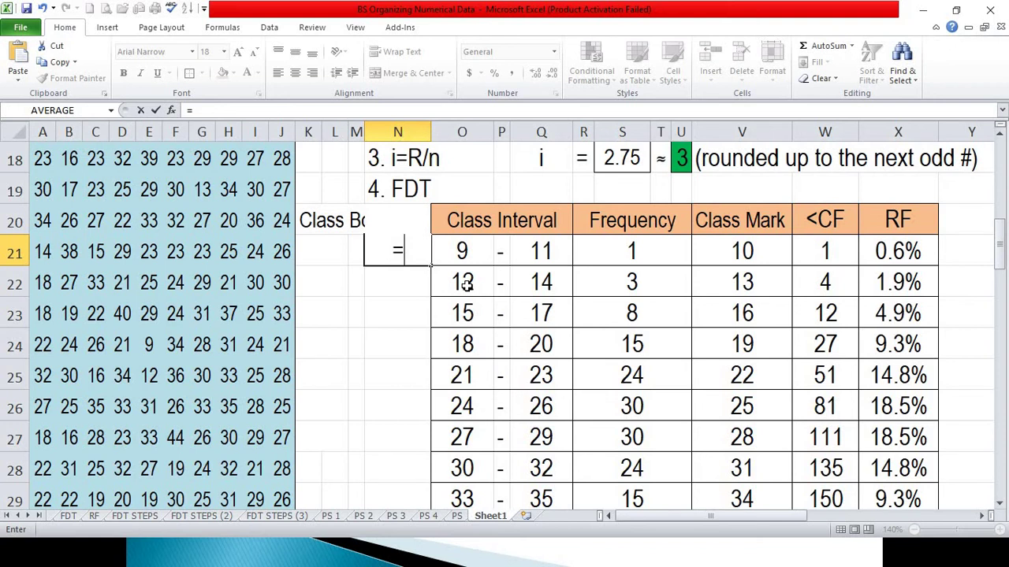
left_click(549, 252)
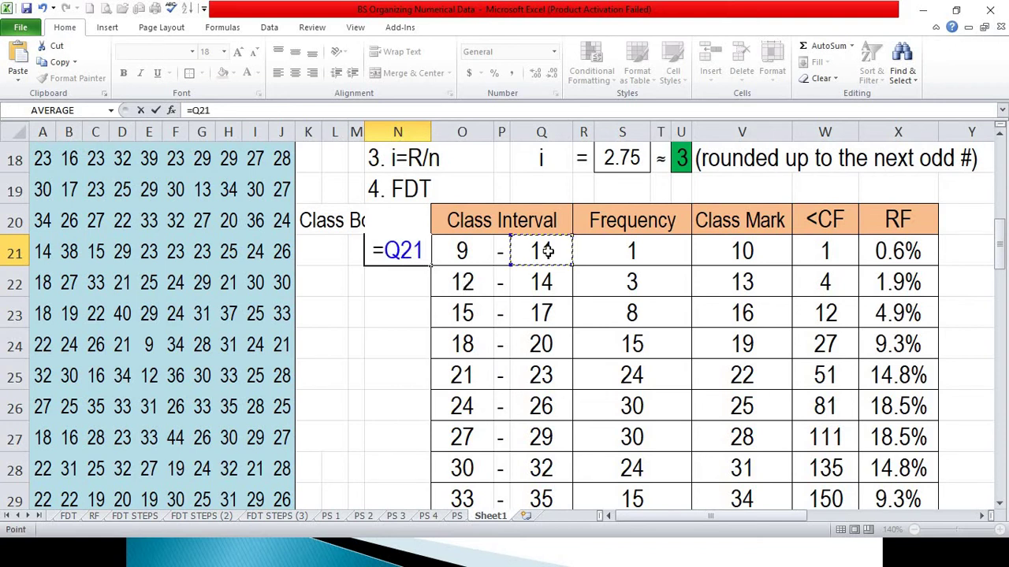
type("+.5")
key("Return")
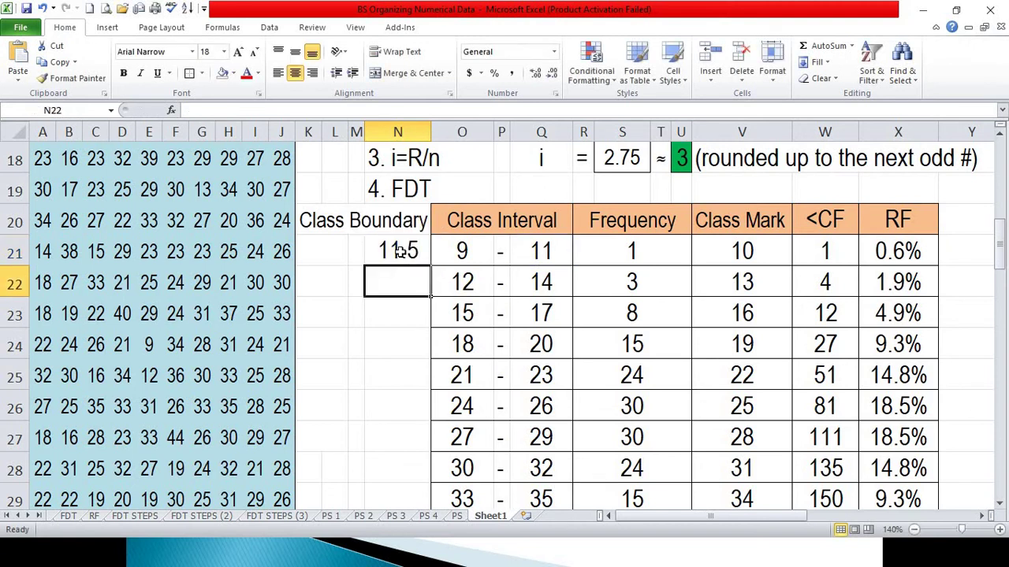
left_click(400, 250)
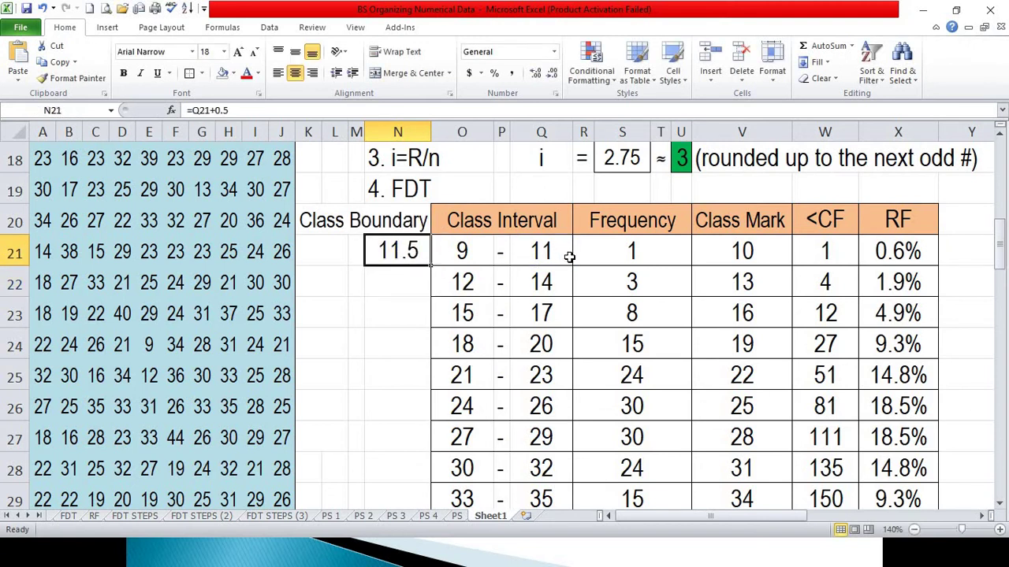
left_click(550, 251)
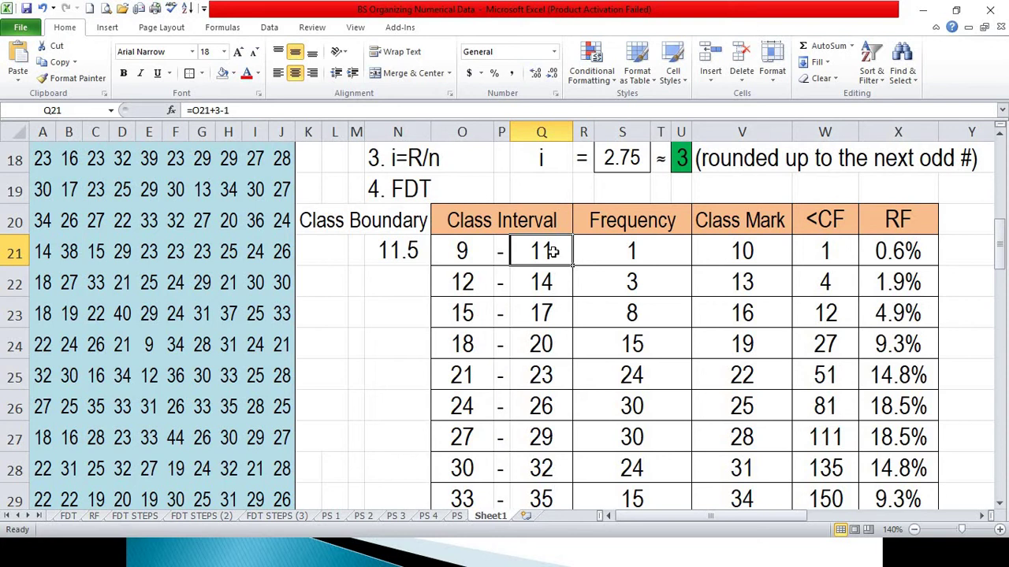
Copy the upper class boundary formula from N21 down through N32 for all the class intervals.
left_click(460, 287)
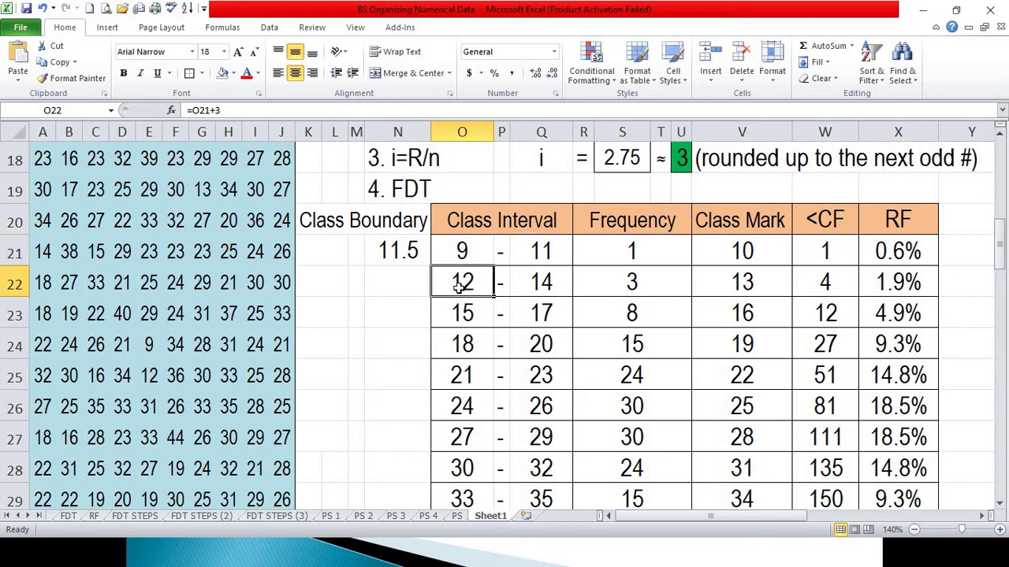
left_click(421, 257)
left_click_drag(432, 268, 435, 475)
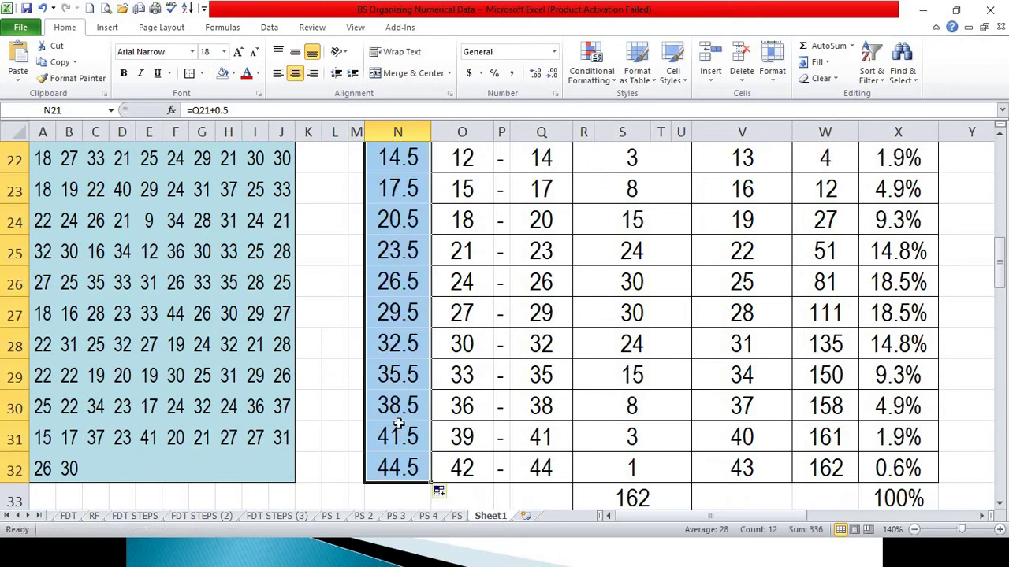
scroll(405, 379, "up", 2)
scroll(401, 259, "down", 1)
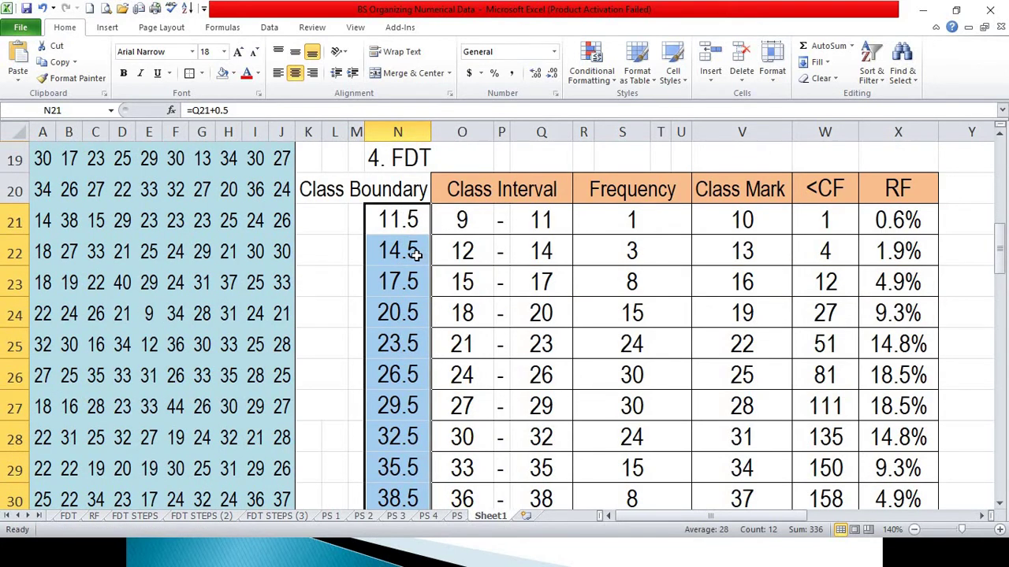
Compute the first lower class boundary in K21 with =O21-0.5 and copy the formula down through K32.
left_click(328, 227)
type("=")
left_click(457, 218)
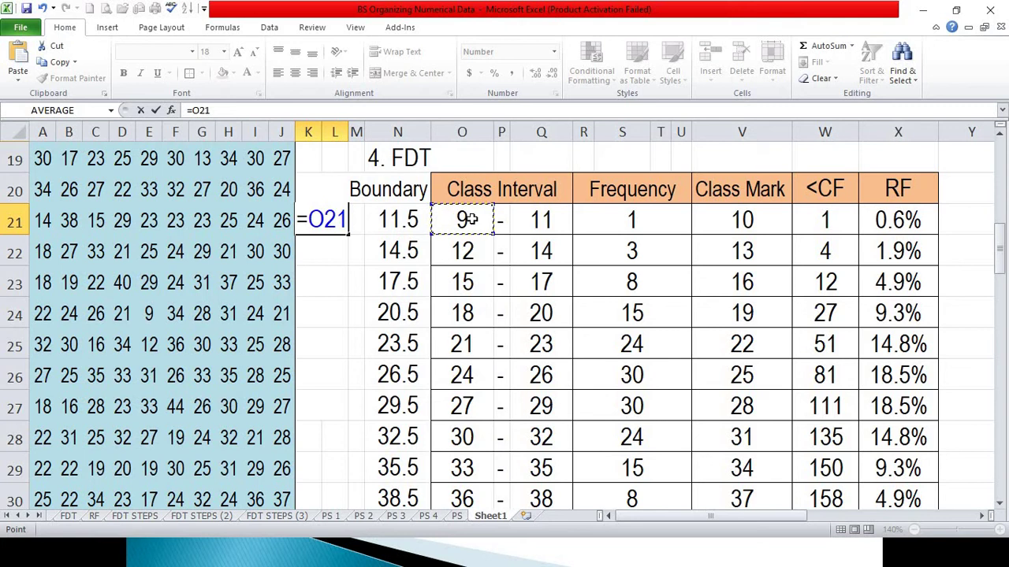
type("-0")
type(".5")
key("ctrl+Return")
left_click_drag(347, 323, 333, 423)
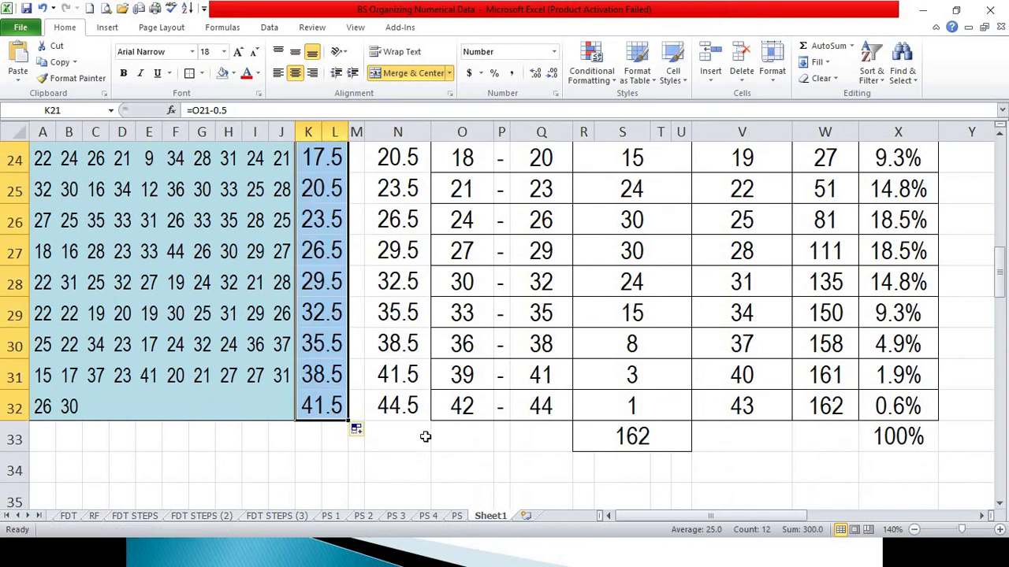
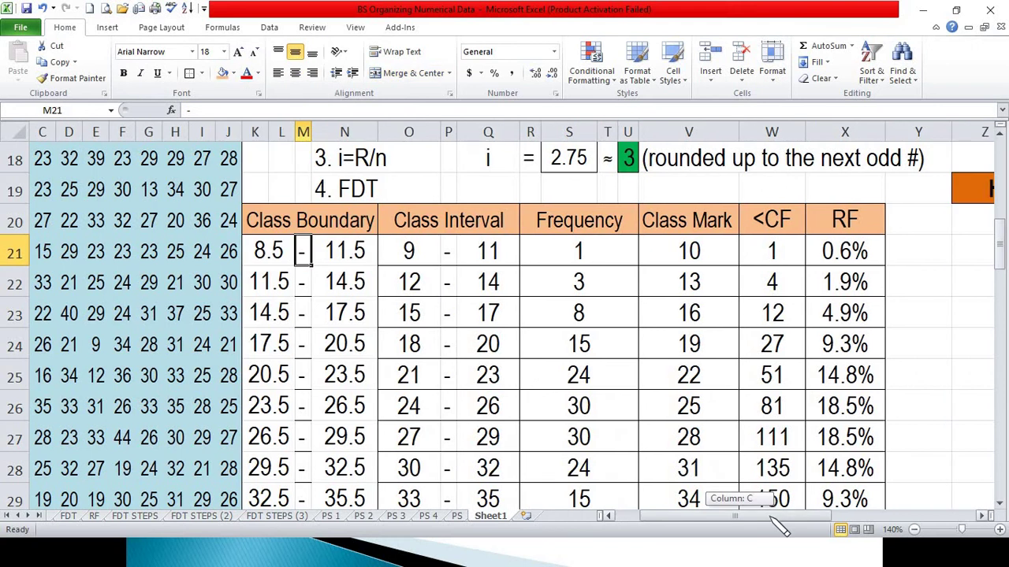
Select Z20 under the HISTOGRAM heading and check the Analysis ToolPak entries in the Excel add-ins manager, leaving it without applying changes.
left_click(719, 220)
left_click(268, 27)
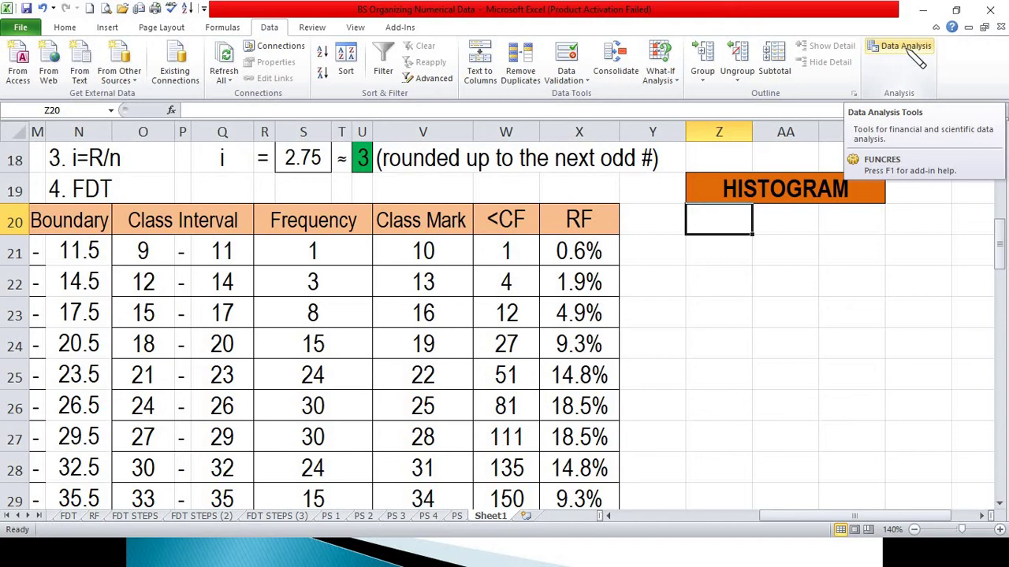
left_click(22, 28)
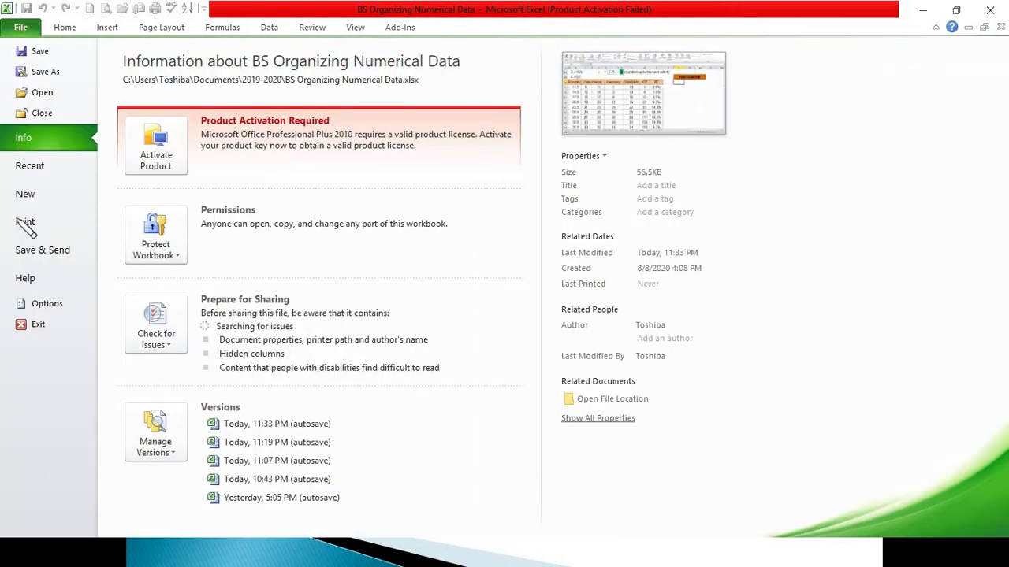
key("Escape")
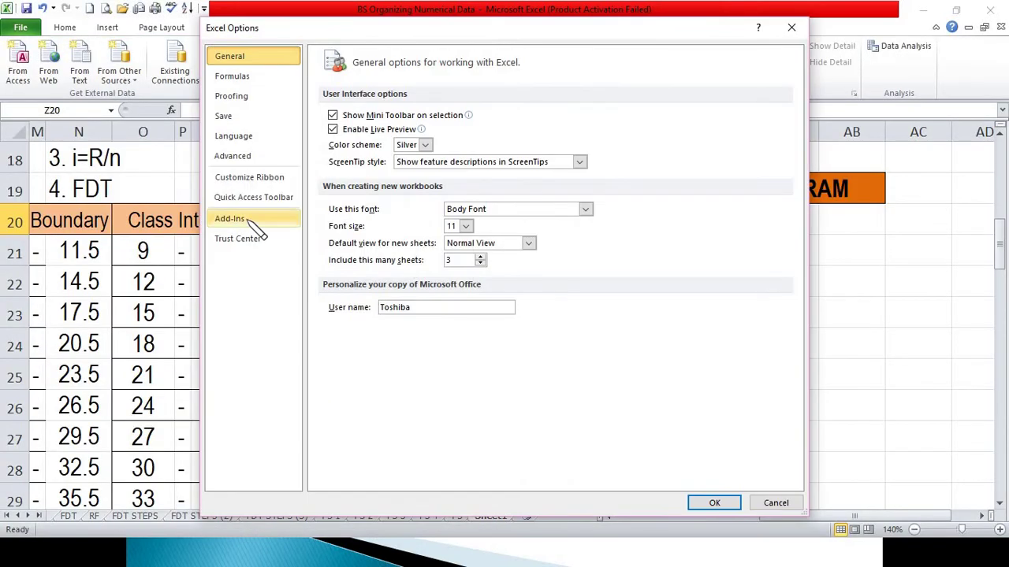
left_click(253, 222)
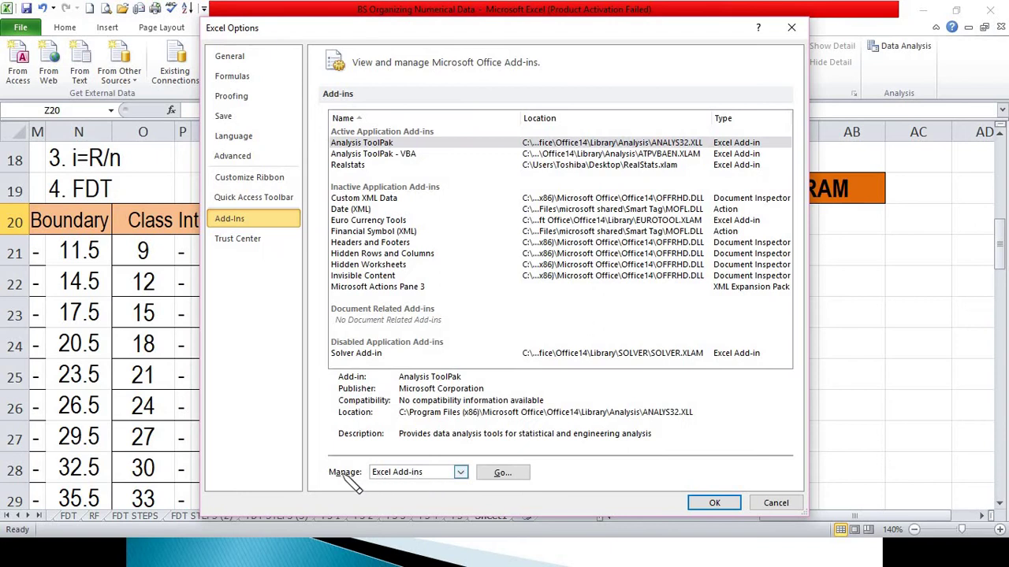
left_click(498, 472)
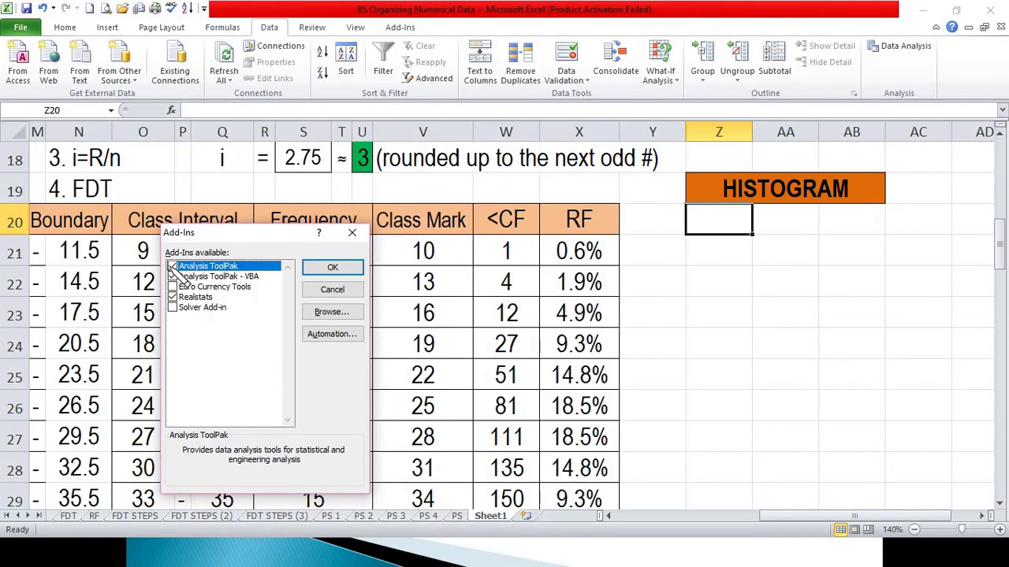
left_click(186, 276)
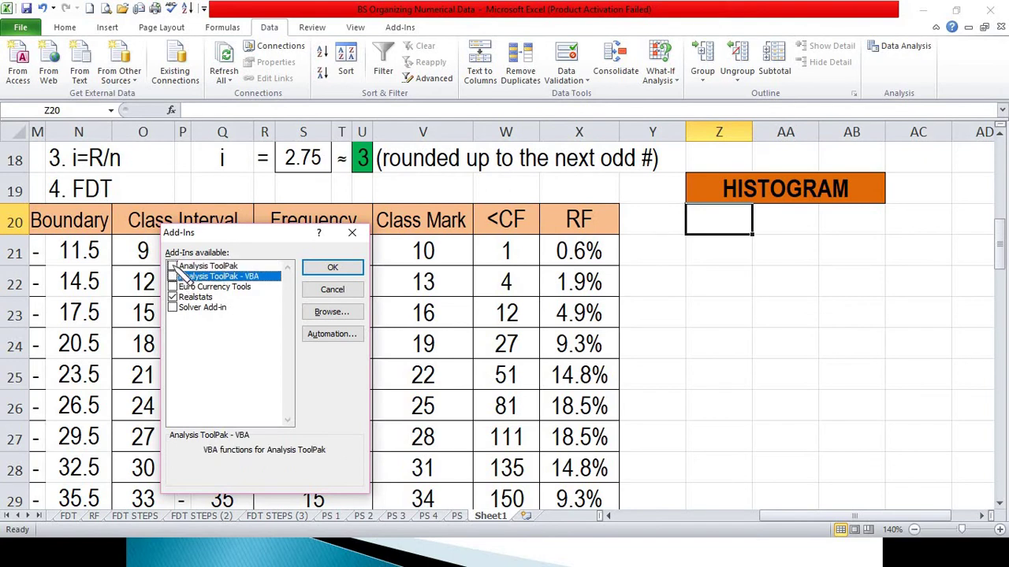
left_click(353, 232)
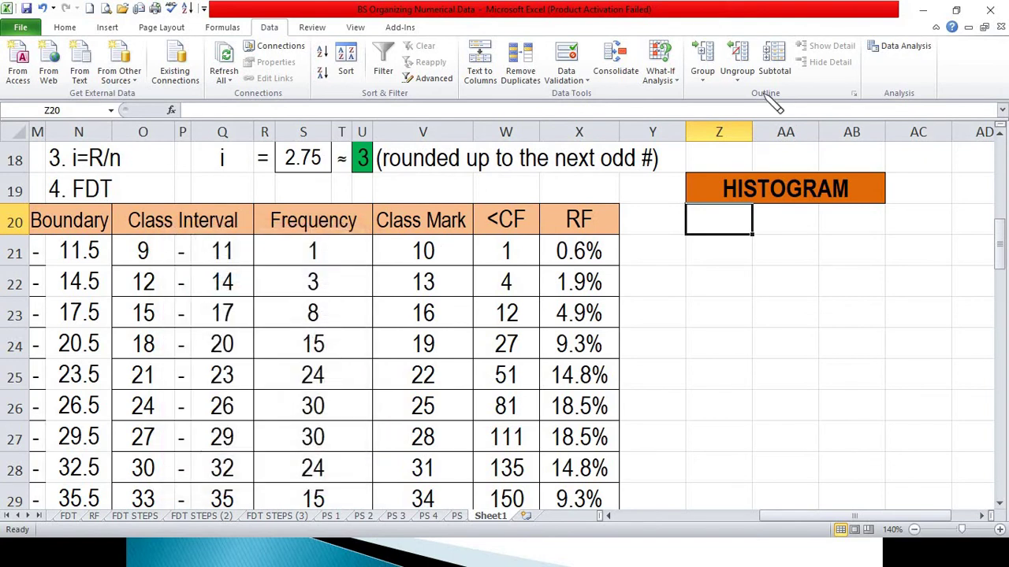
Start the Histogram data analysis tool and clear its old input, bin and output ranges.
left_click(905, 51)
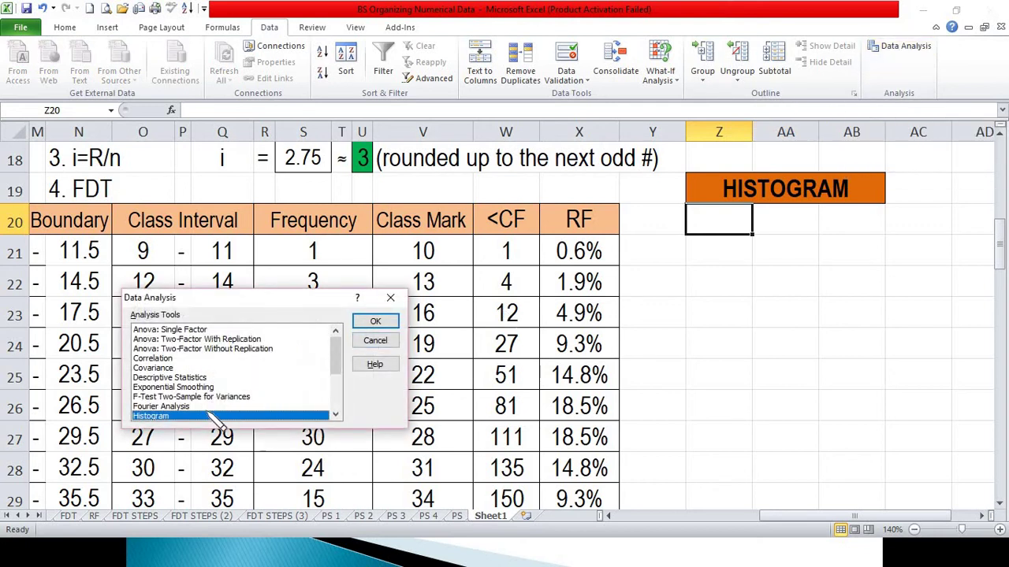
left_click(375, 321)
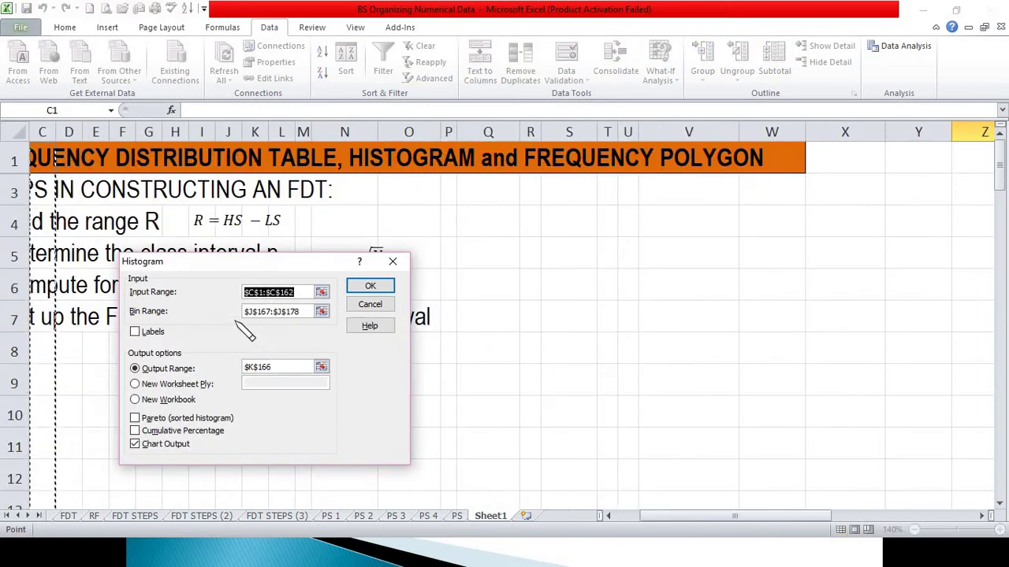
left_click_drag(272, 253, 503, 174)
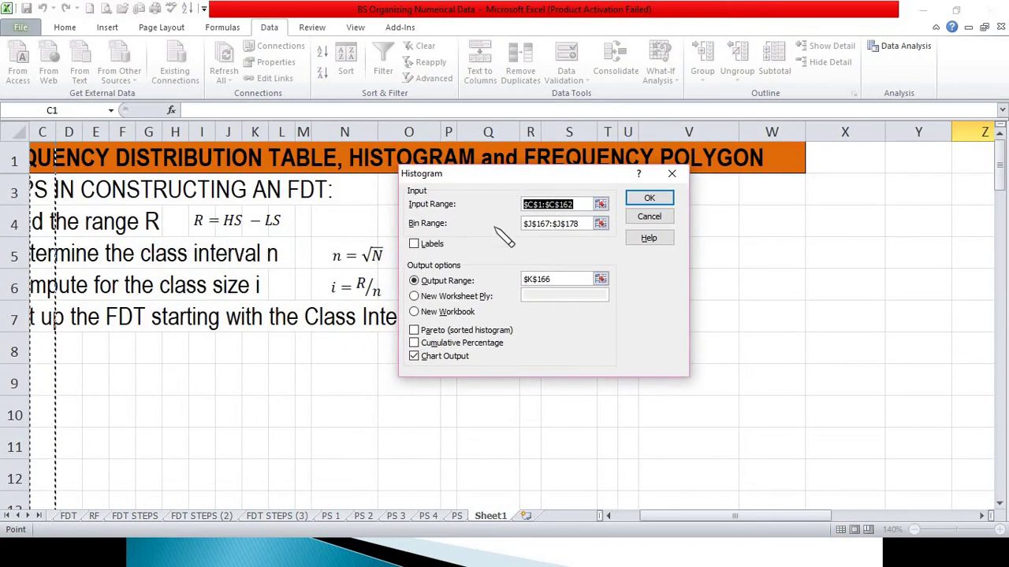
left_click(522, 203)
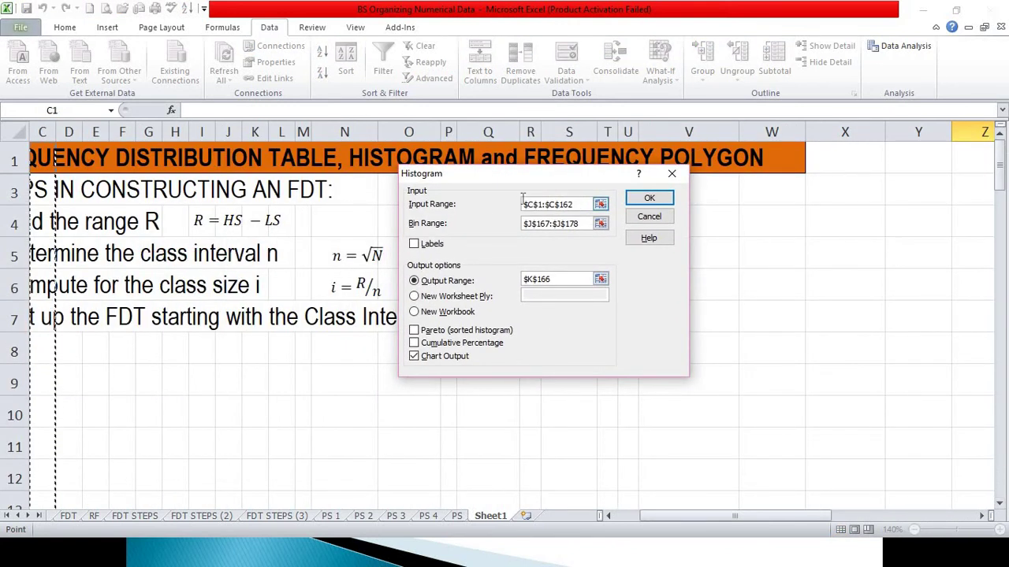
key("Delete")
key("Tab")
key("Delete")
key("Tab")
key("Tab")
key("Tab")
key("Delete")
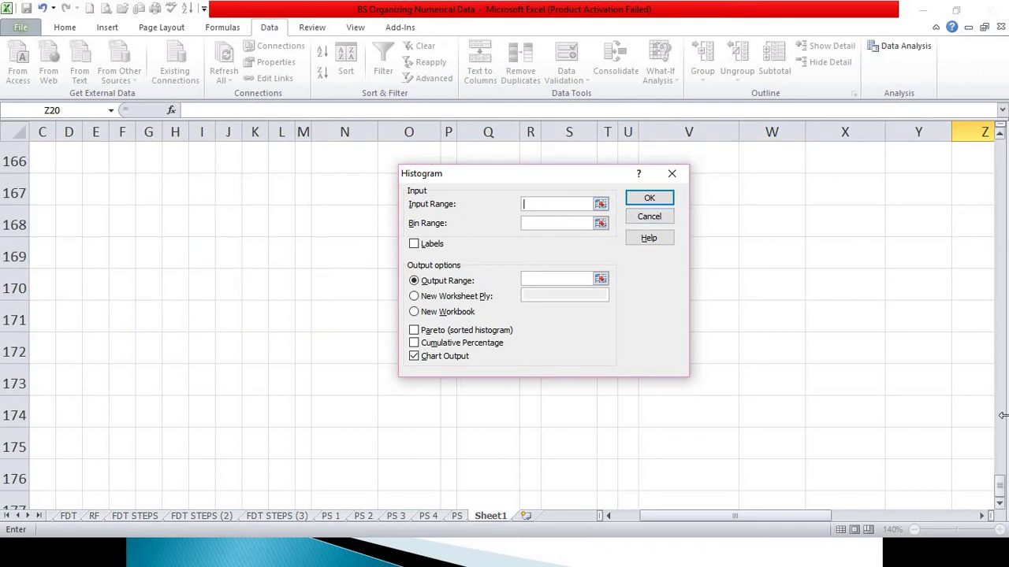
Set the histogram's input range to the raw scores in $A$16:$J$32.
left_click_drag(999, 484, 1000, 284)
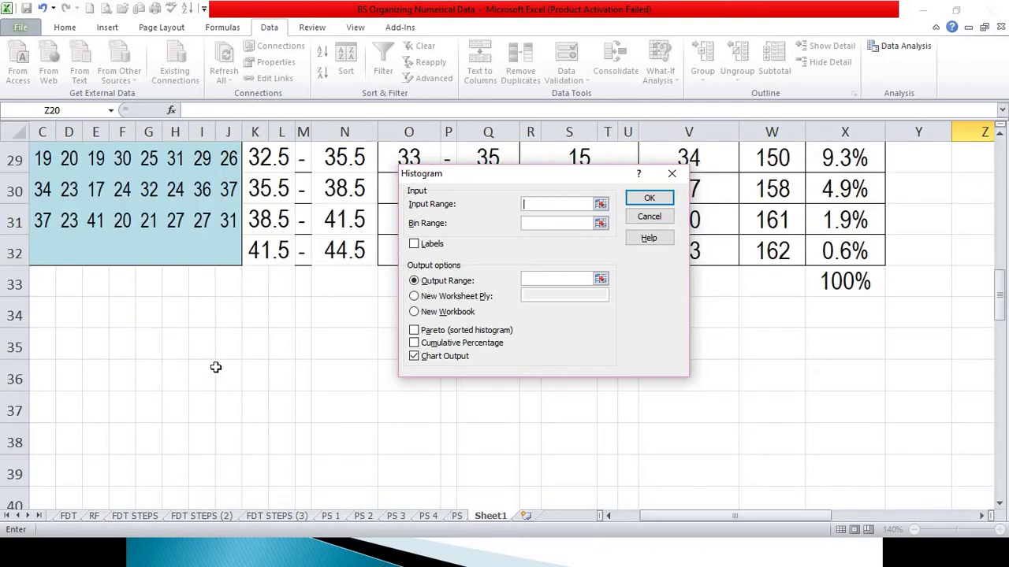
scroll(215, 367, "up", 5)
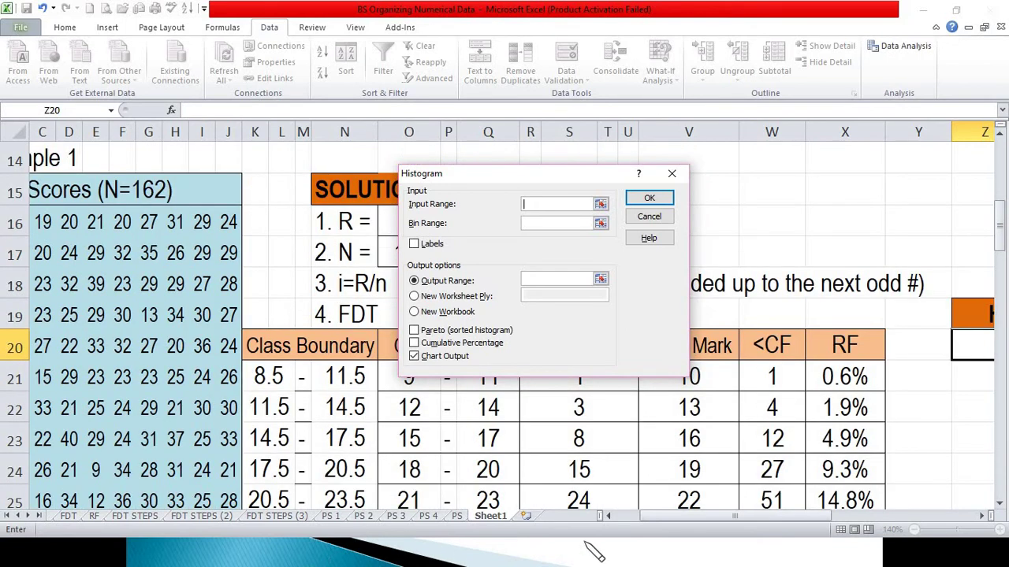
left_click_drag(719, 524, 694, 525)
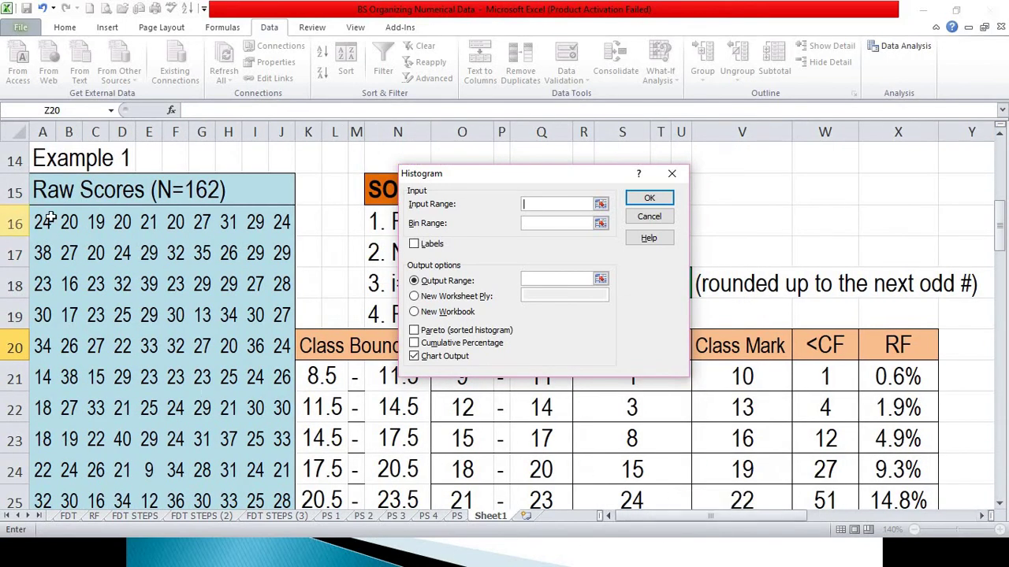
left_click_drag(48, 221, 275, 410)
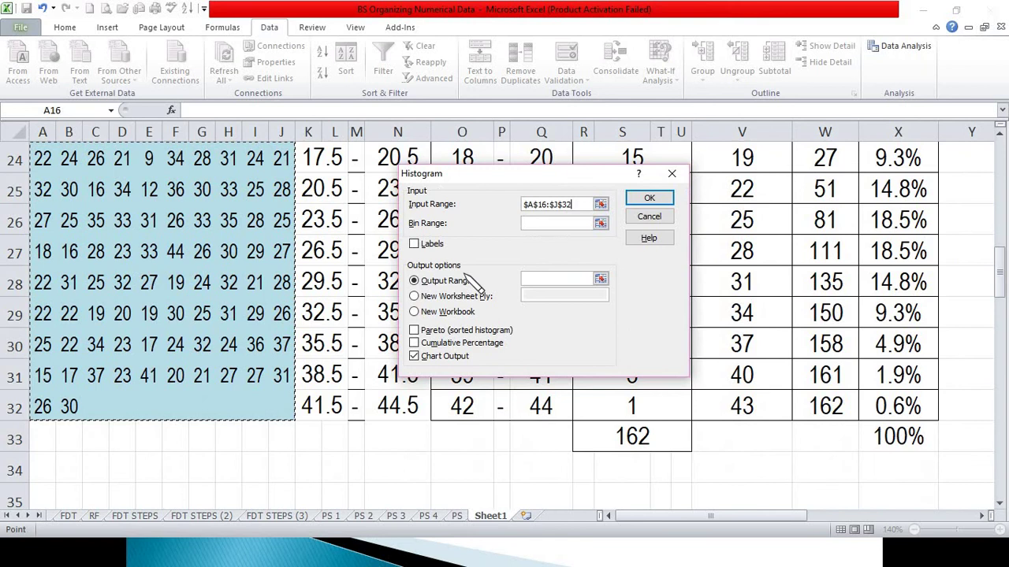
Set the histogram's bin range to the upper class boundaries in $N$21:$N$32.
left_click(566, 224)
scroll(481, 183, "up", 1)
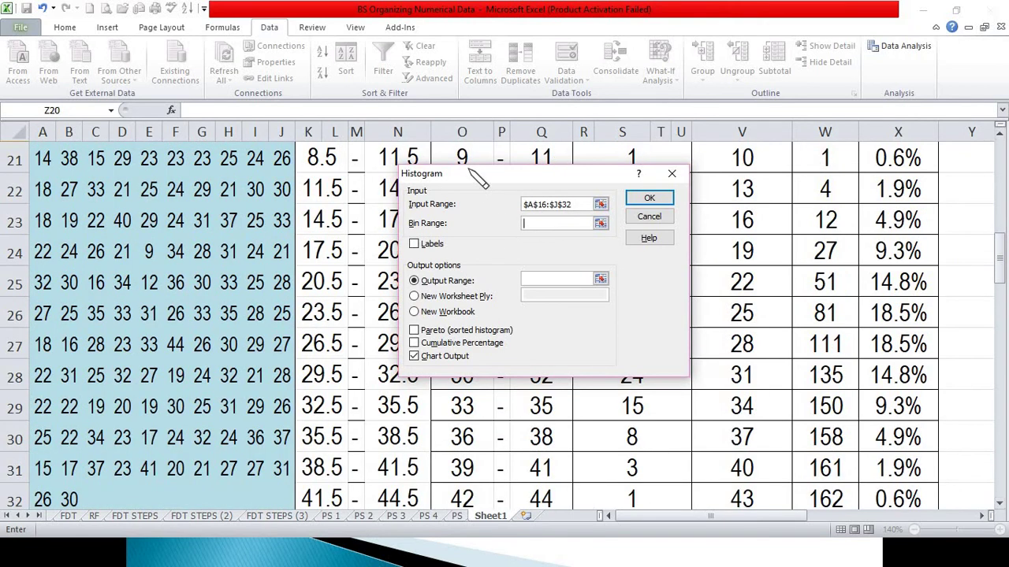
left_click_drag(478, 179, 579, 184)
scroll(478, 220, "up", 2)
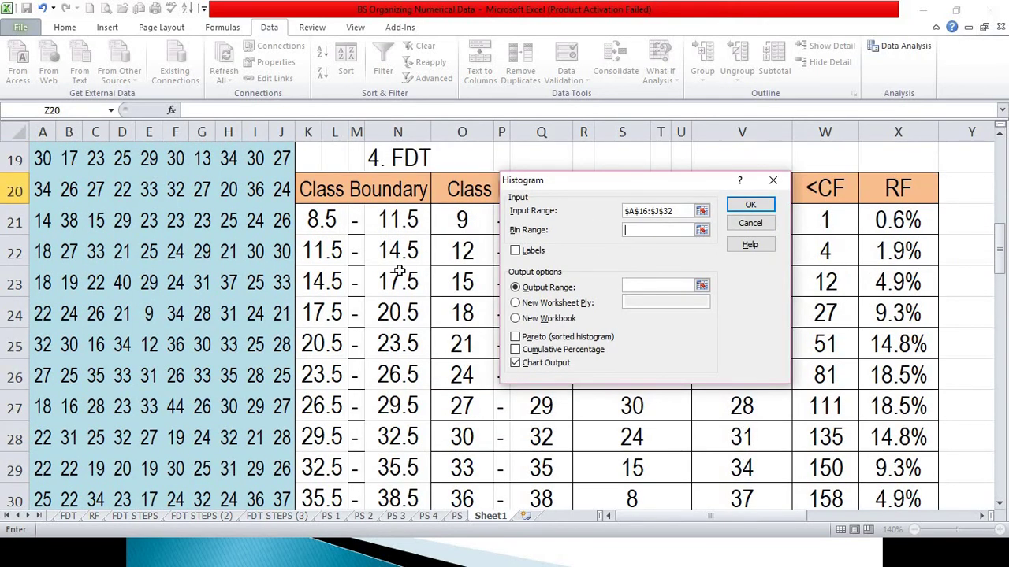
left_click_drag(398, 221, 416, 410)
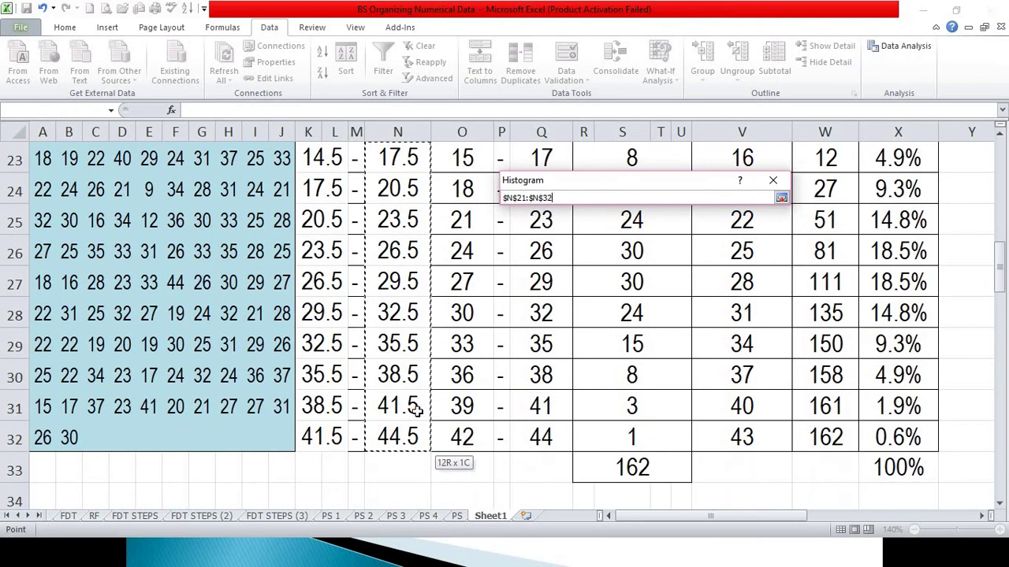
Try to set the histogram's output range to cell Z20 under the HISTOGRAM heading.
left_click(515, 287)
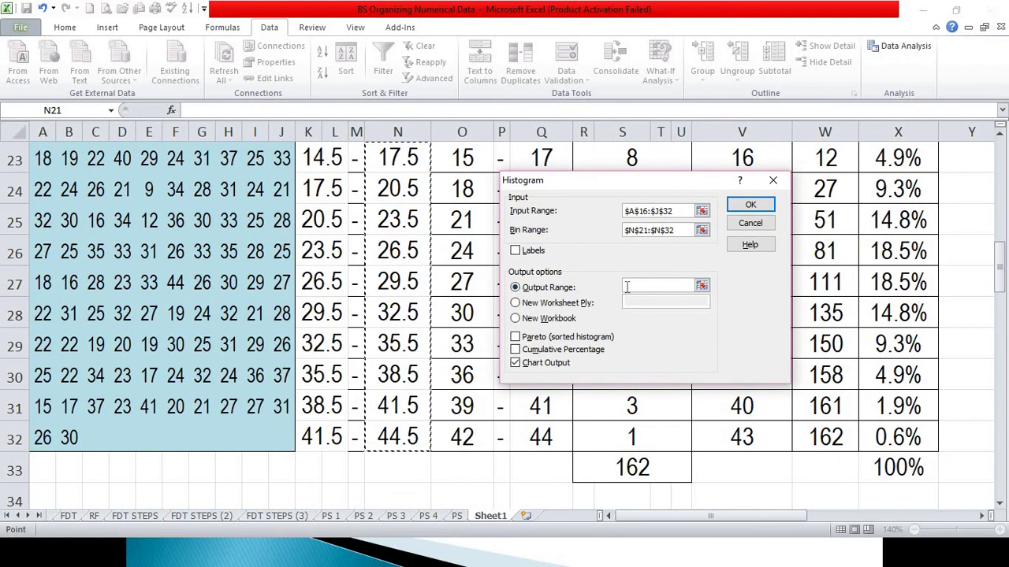
left_click_drag(713, 516, 827, 496)
left_click_drag(622, 183, 526, 200)
left_click_drag(1000, 271, 1003, 243)
left_click_drag(574, 202, 510, 199)
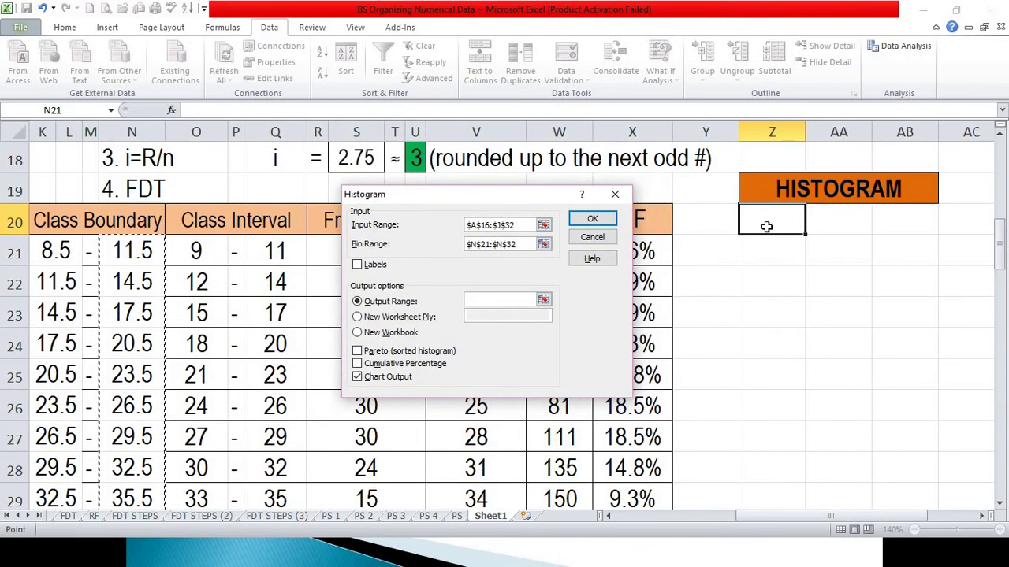
left_click(766, 227)
Reselect the upper class boundaries $N$21:$N$32 as the histogram's bin range.
left_click(499, 245)
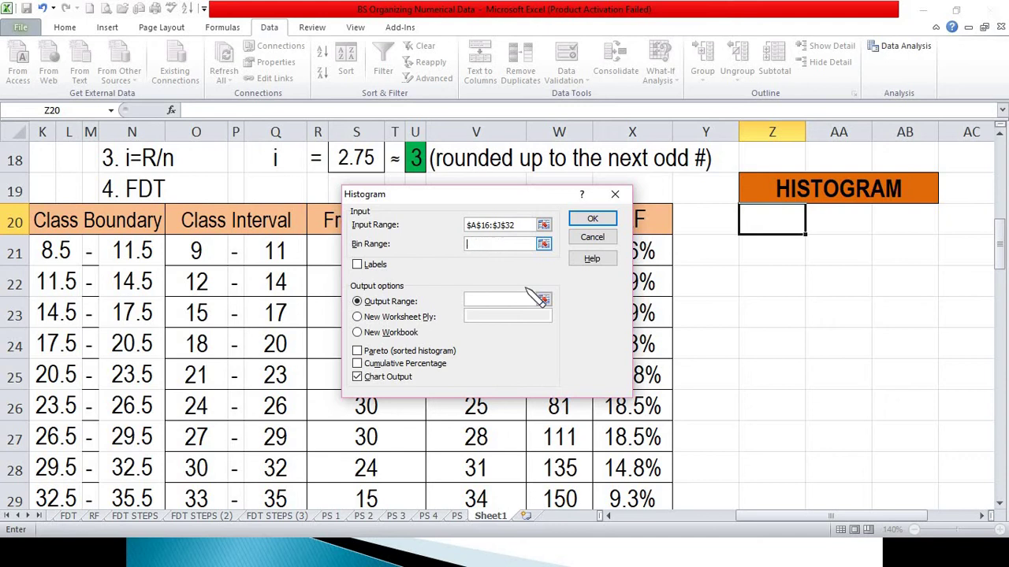
left_click(136, 249)
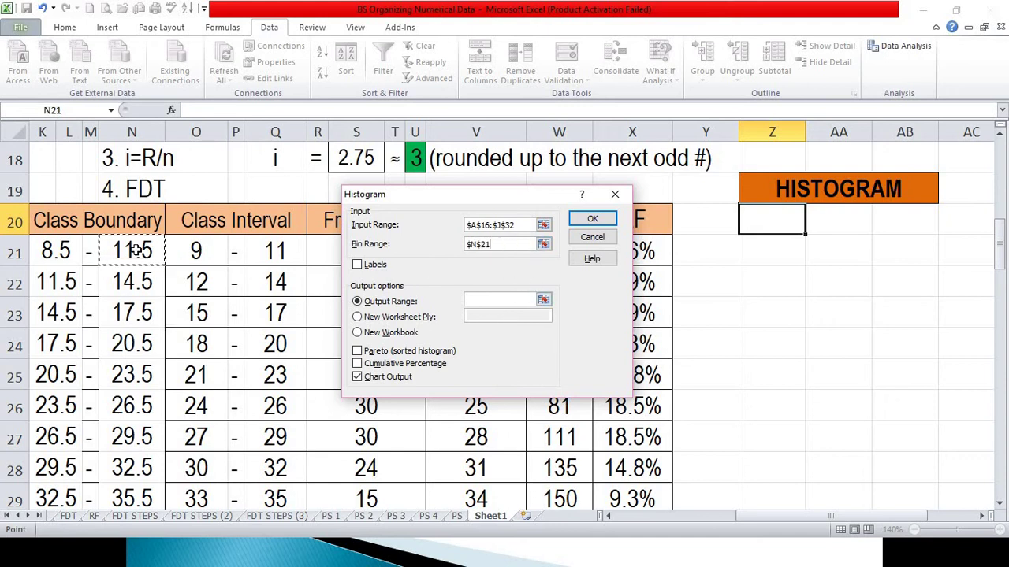
left_click_drag(130, 251, 143, 430)
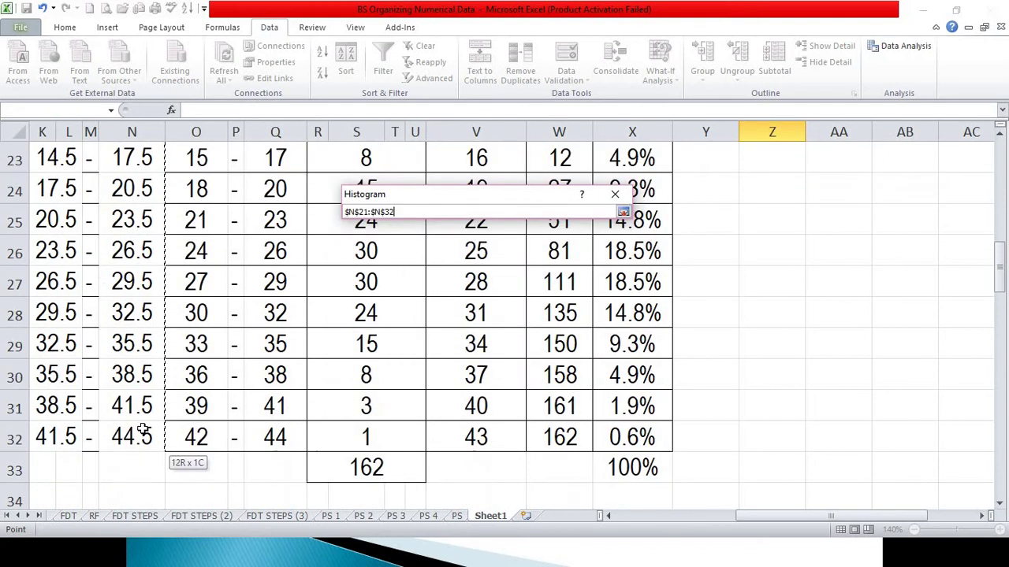
Set the histogram's output range to $Z$20, turn off Chart Output and generate the bin and frequency table.
left_click(490, 300)
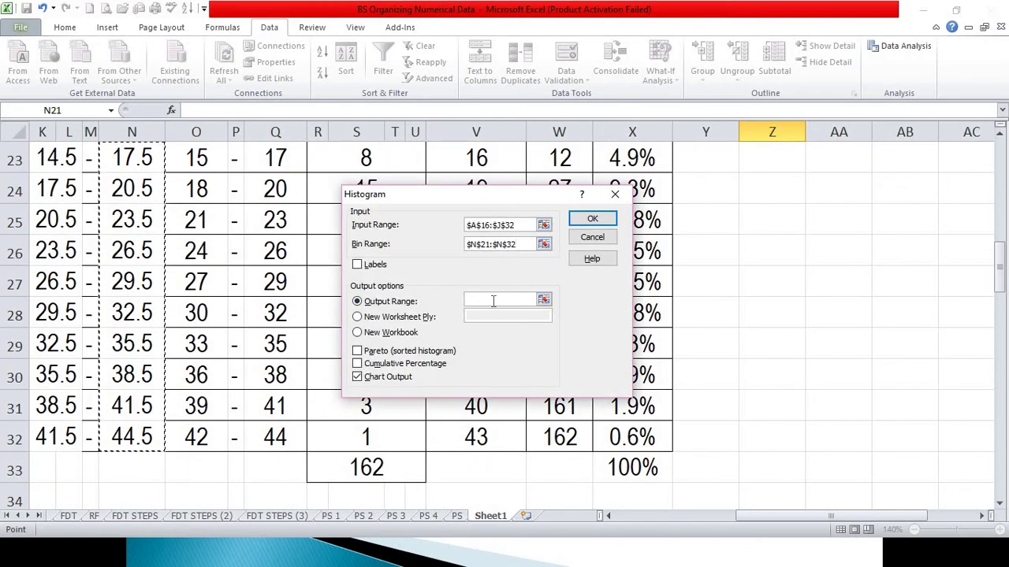
left_click_drag(1000, 271, 1001, 240)
left_click(776, 221)
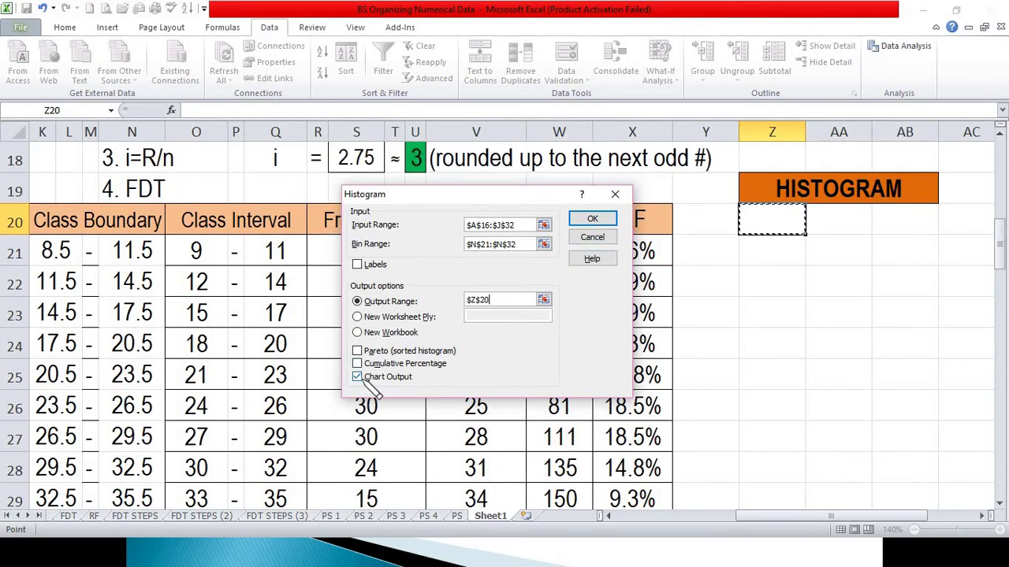
left_click(357, 378)
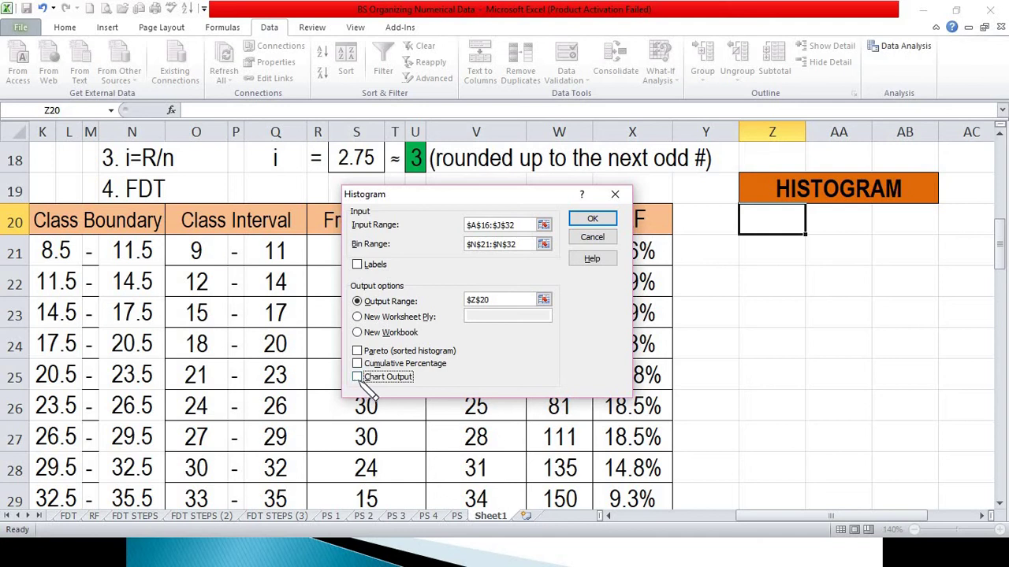
left_click(594, 220)
left_click(770, 225)
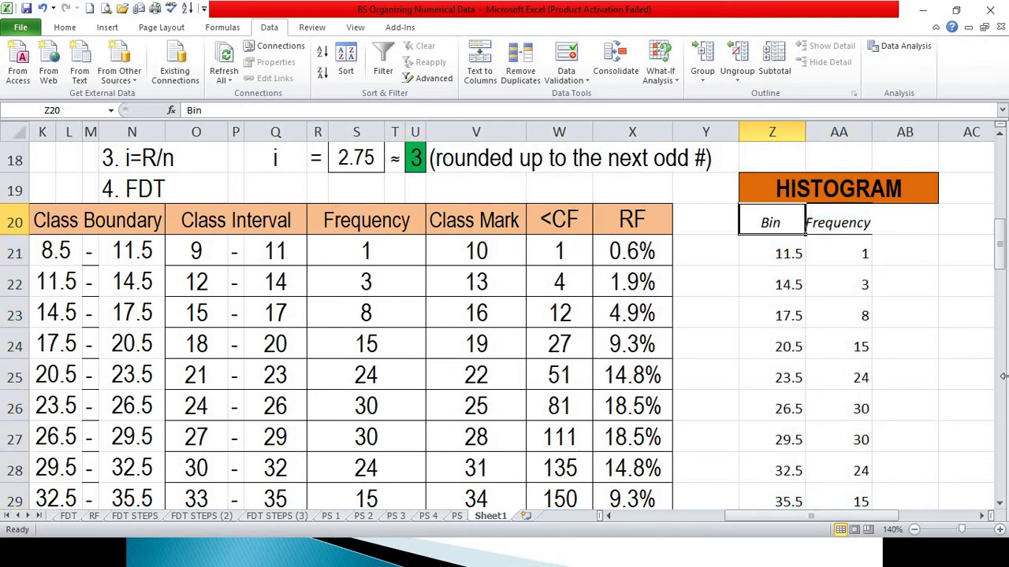
scroll(1003, 376, "right", 1)
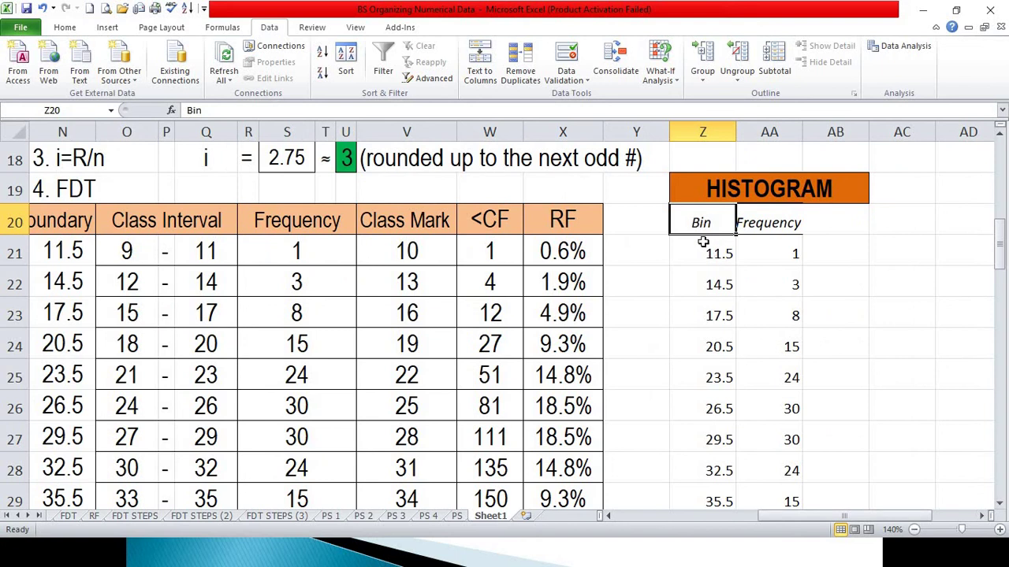
Compare the first generated bin and frequency with the upper class boundary and COUNTIFS frequency in row 21 of the table.
left_click(712, 254)
left_click_drag(859, 516, 918, 516)
left_click(211, 251)
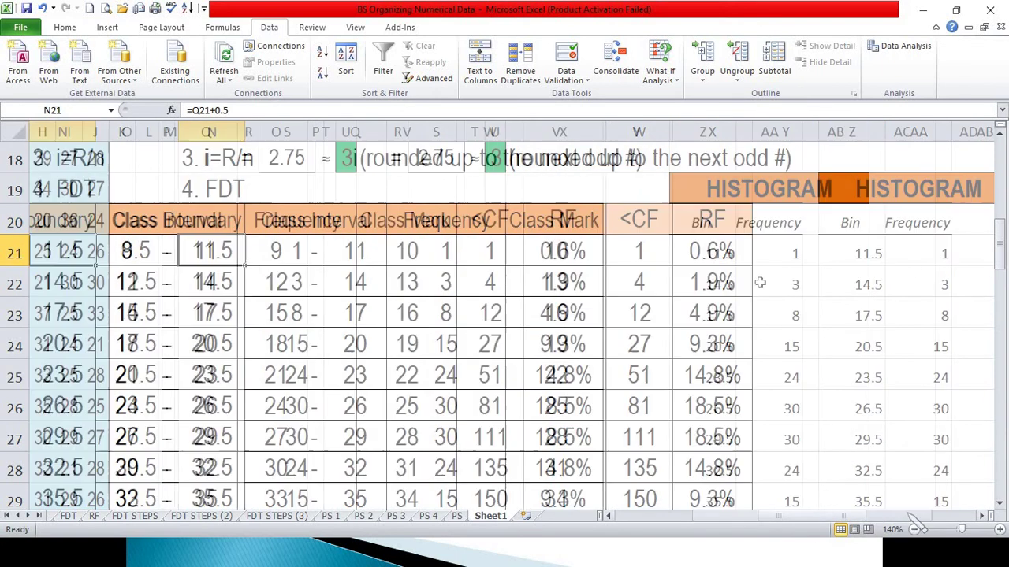
left_click(772, 249)
left_click(779, 226)
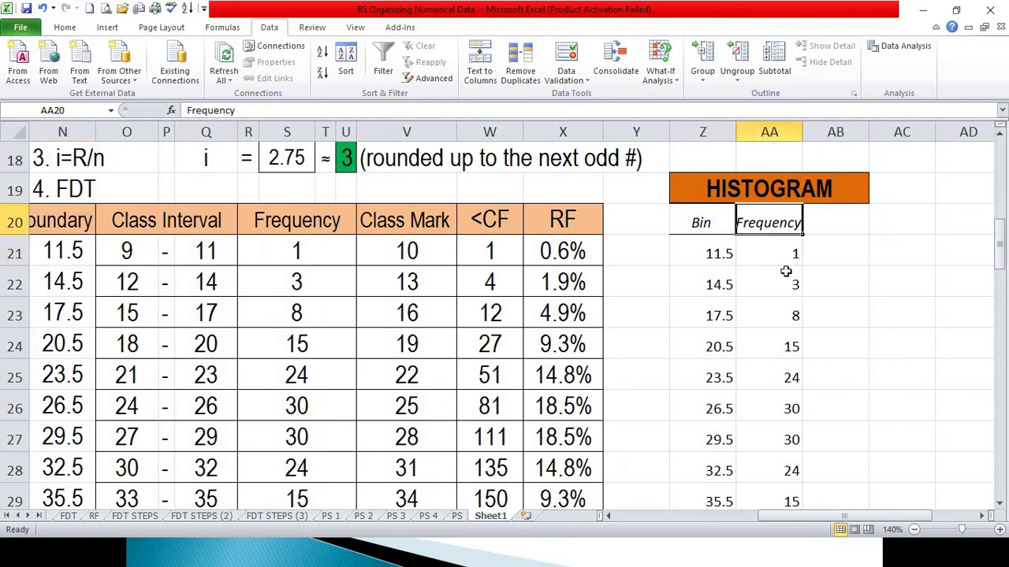
left_click(784, 250)
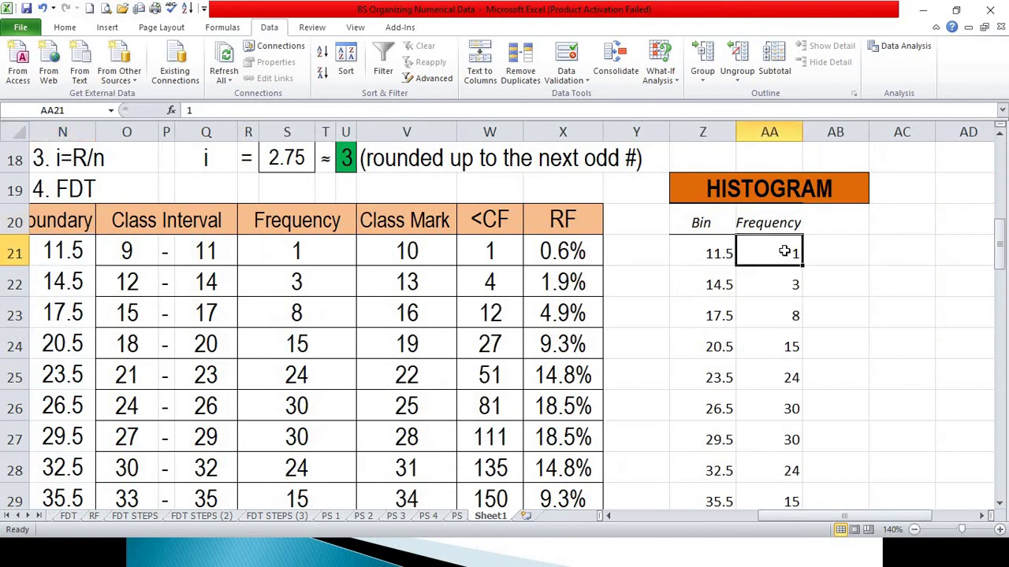
left_click(324, 251)
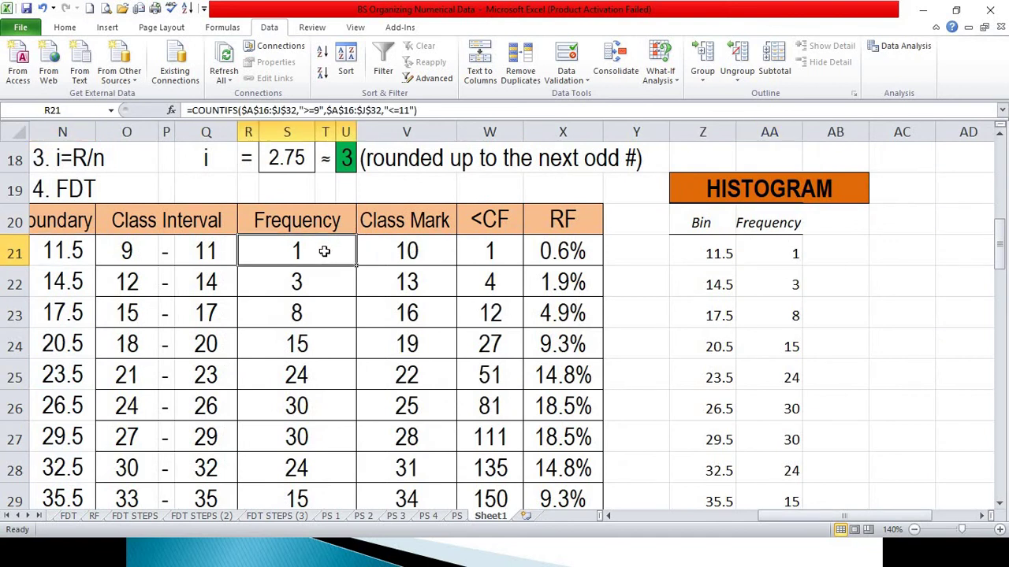
left_click(218, 110)
left_click(791, 252)
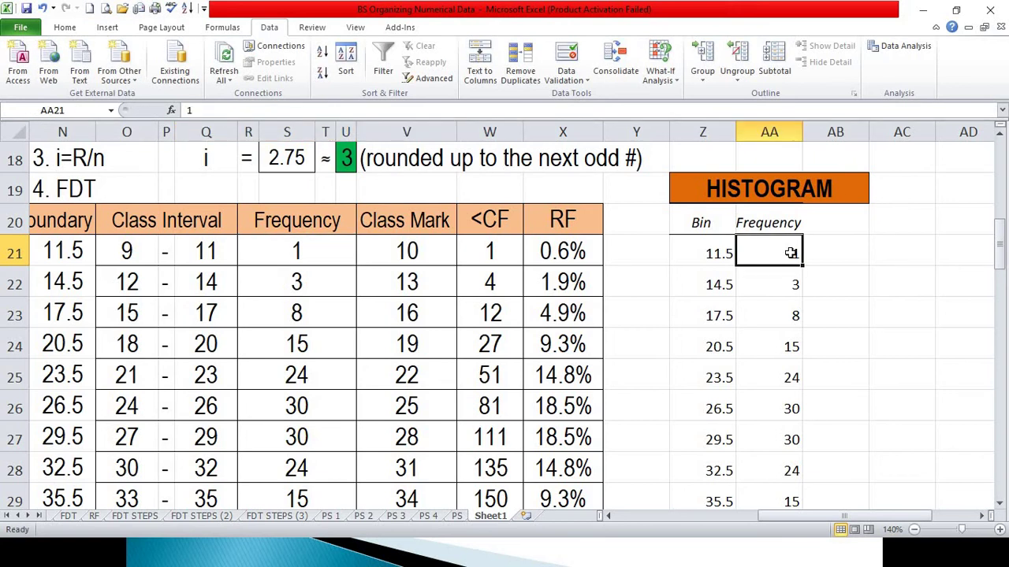
Check the remaining generated frequencies down to row 32 against the Frequency column of the distribution table.
scroll(390, 358, "left", 3)
scroll(389, 358, "down", 1)
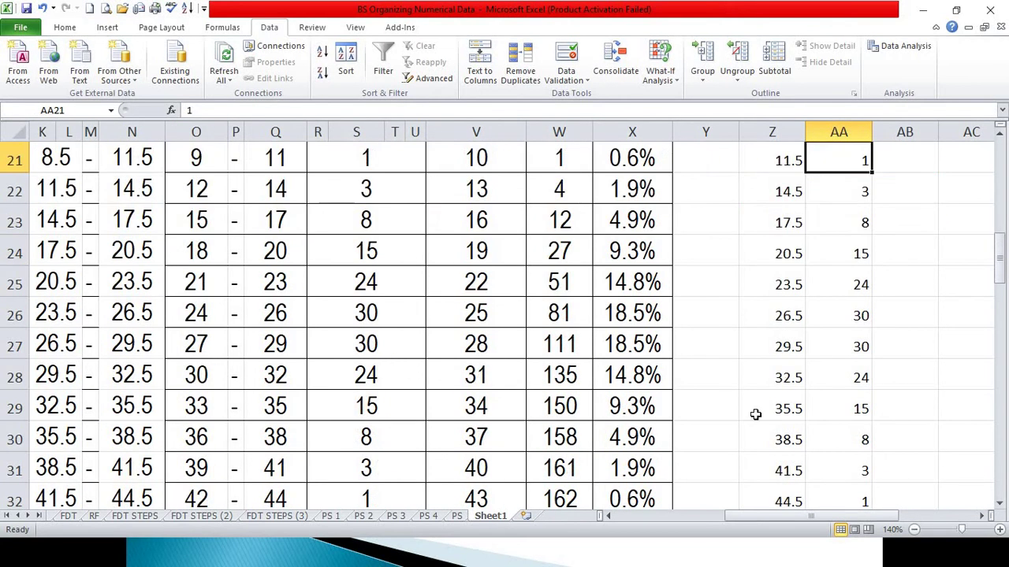
left_click(844, 379)
left_click(392, 364)
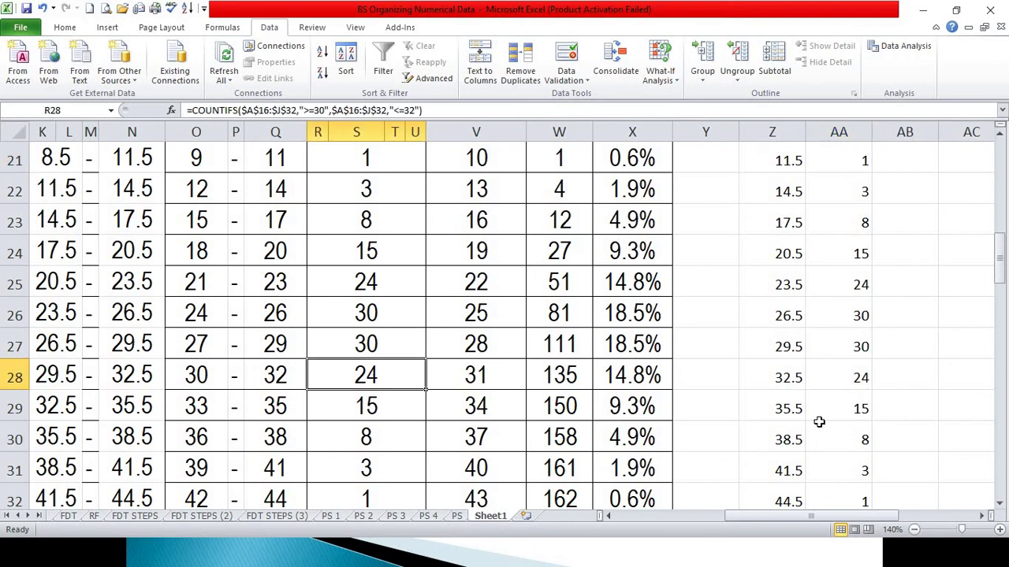
left_click(853, 410)
left_click(366, 462)
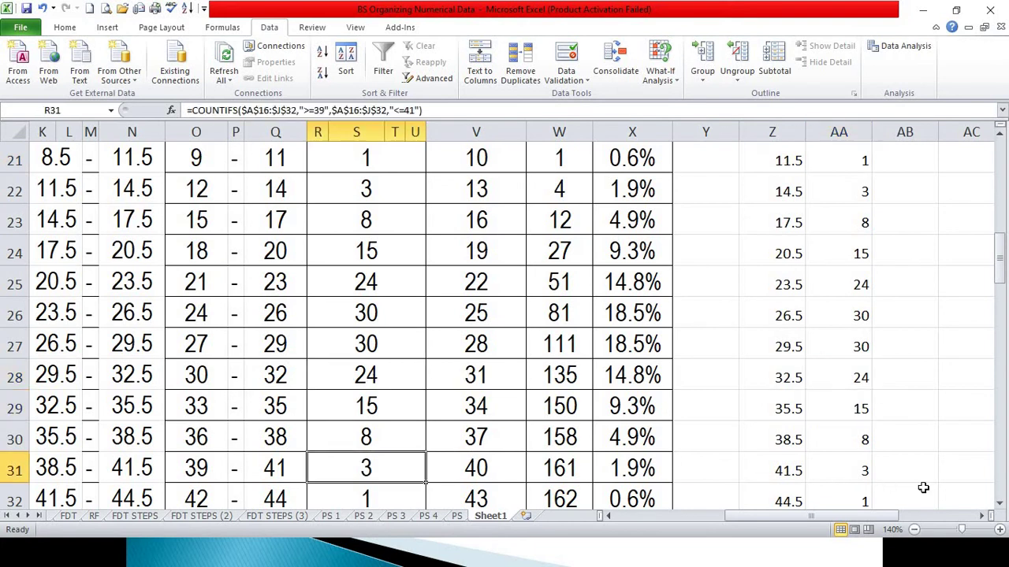
left_click(883, 495)
key("Left")
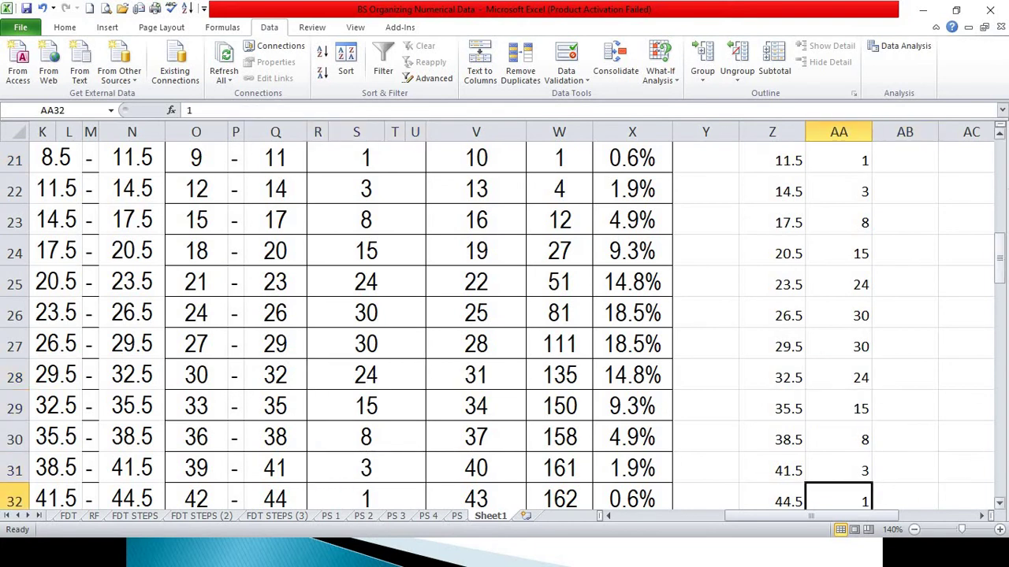
Move the histogram chart down from the top of the sheet so it sits beside the generated Bin and Frequency table.
left_click_drag(999, 260, 999, 175)
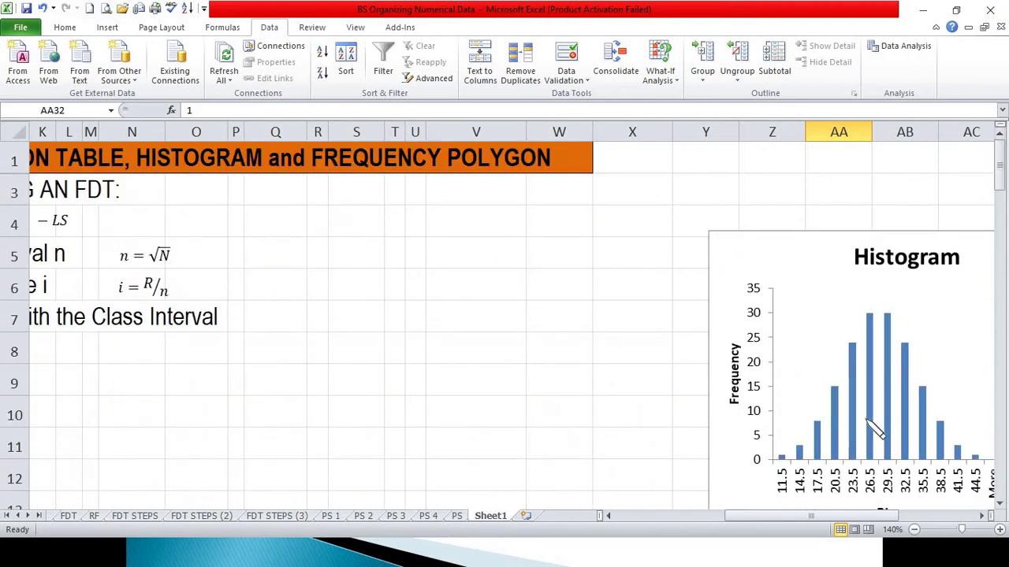
left_click_drag(732, 331, 942, 368)
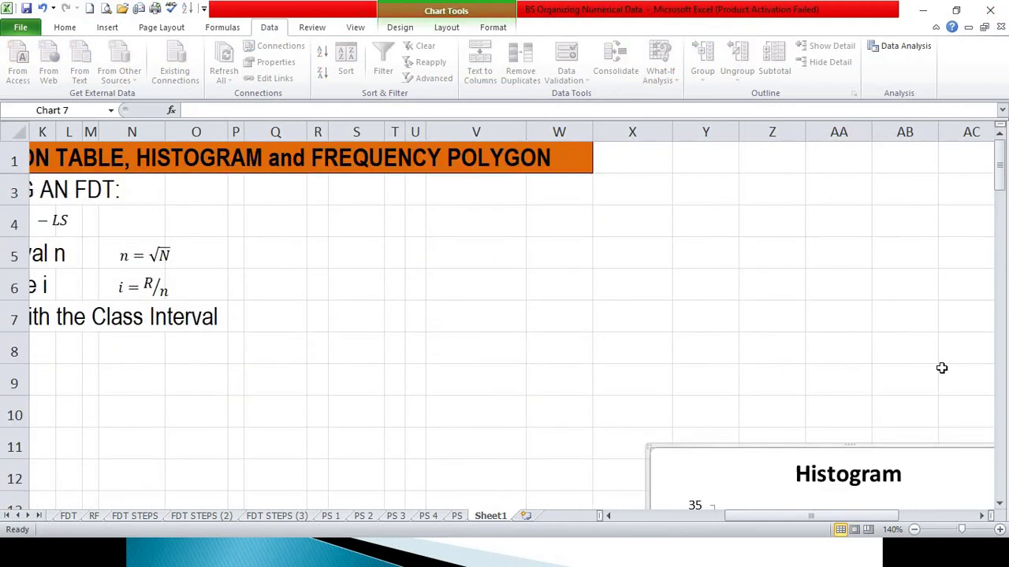
left_click_drag(999, 170, 999, 217)
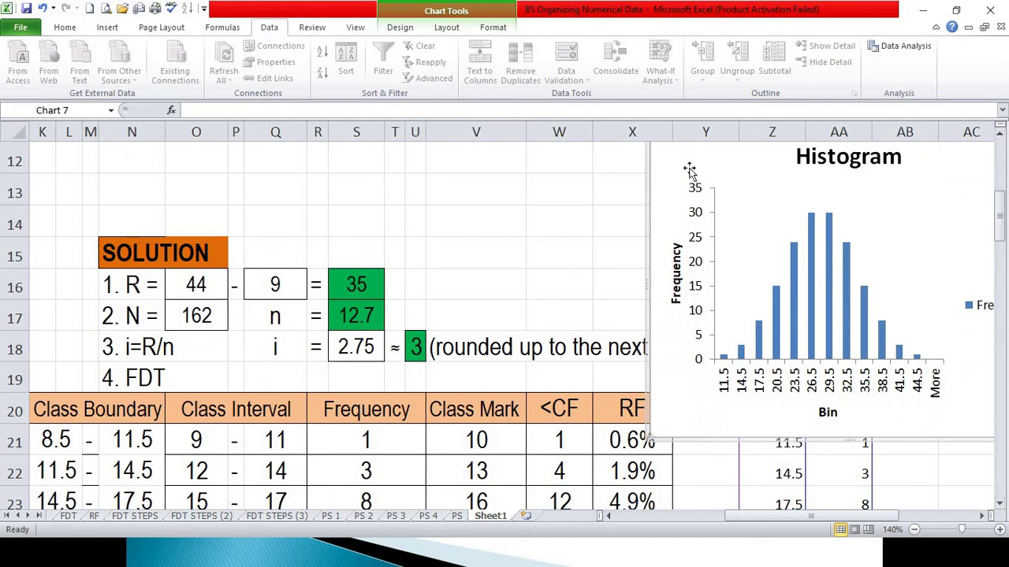
left_click_drag(721, 339, 704, 359)
key("Escape")
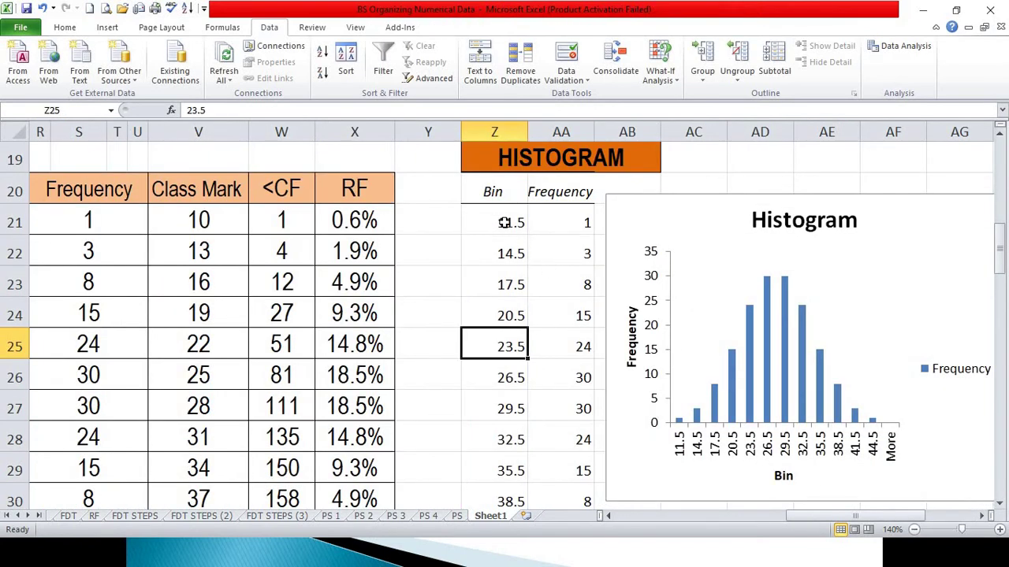
Replace the first bin value in Z21 with 10.
left_click_drag(505, 223, 498, 439)
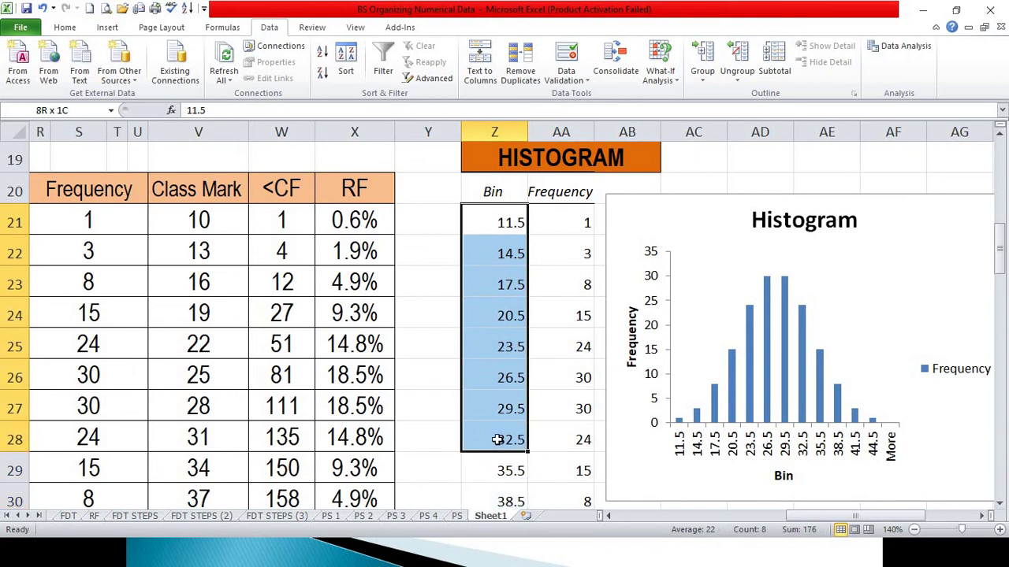
type("10")
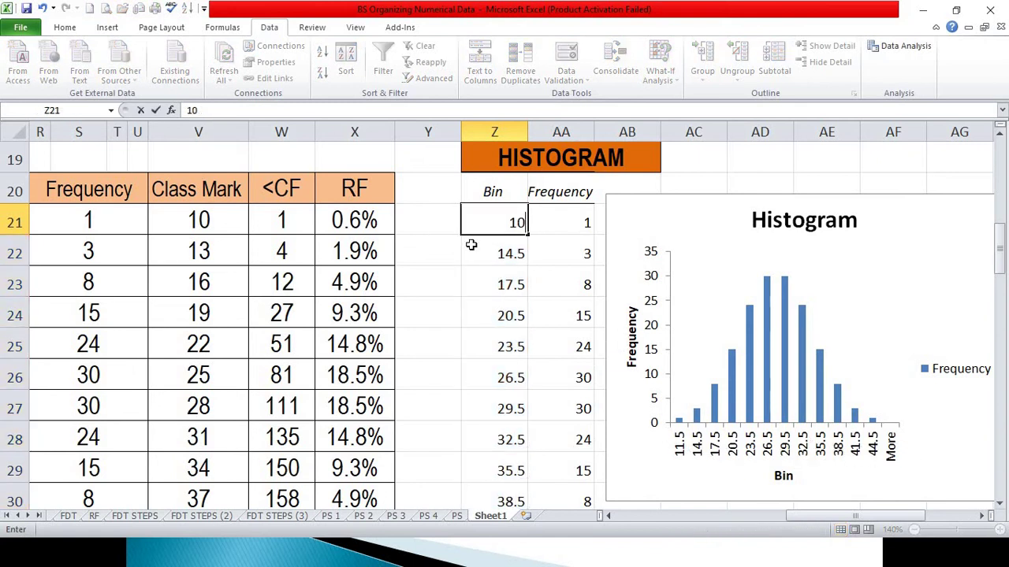
key("Return")
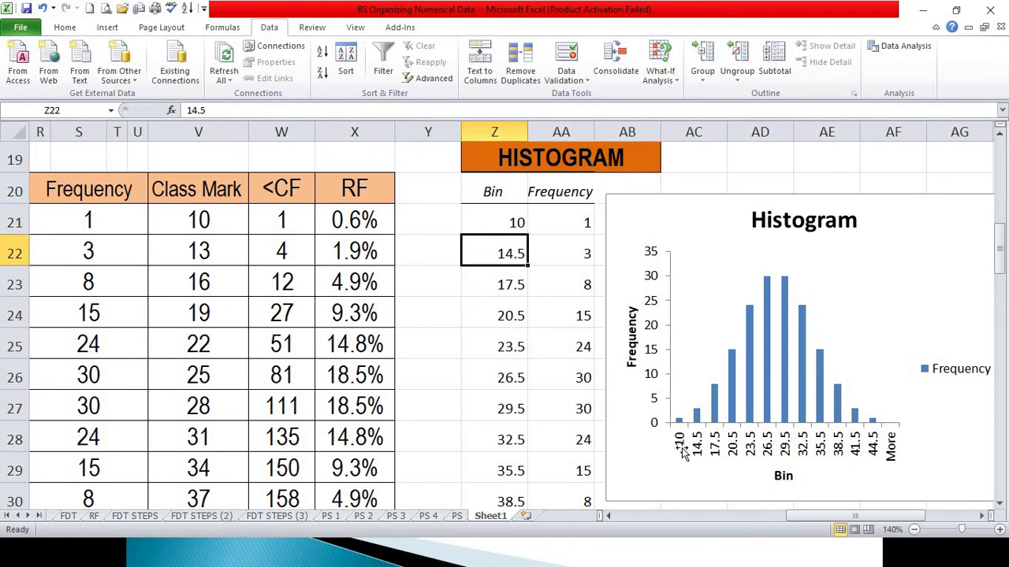
Link bin cell Z21 to the class mark with =V21 and fill the formula down through Z32.
left_click(486, 228)
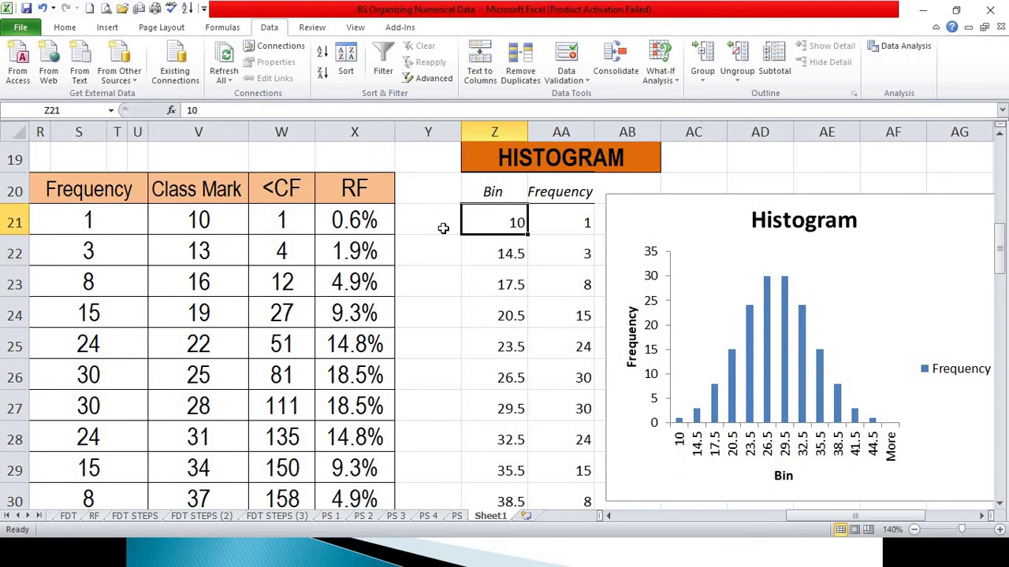
type("=")
left_click(198, 223)
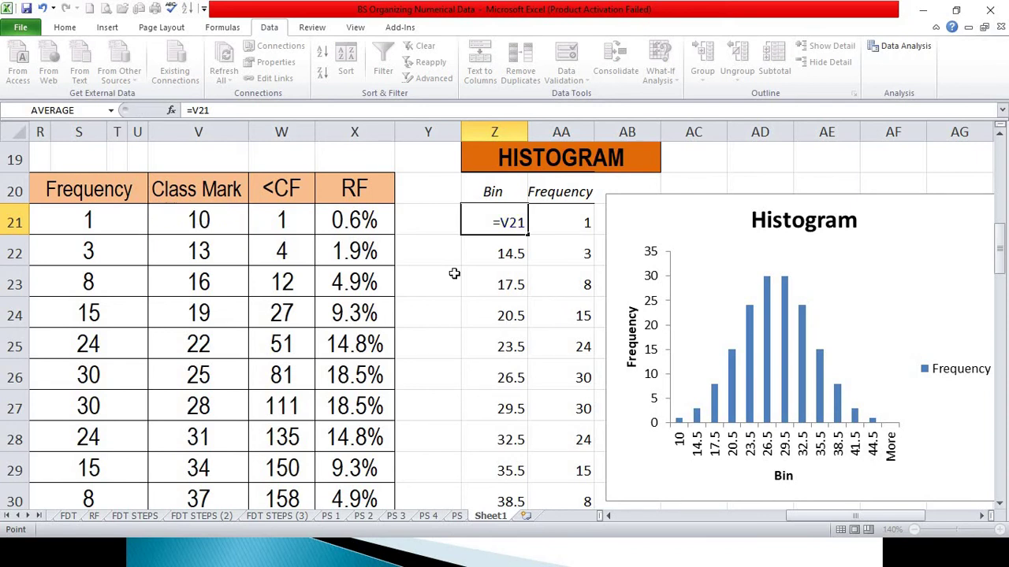
key("Return")
left_click(520, 230)
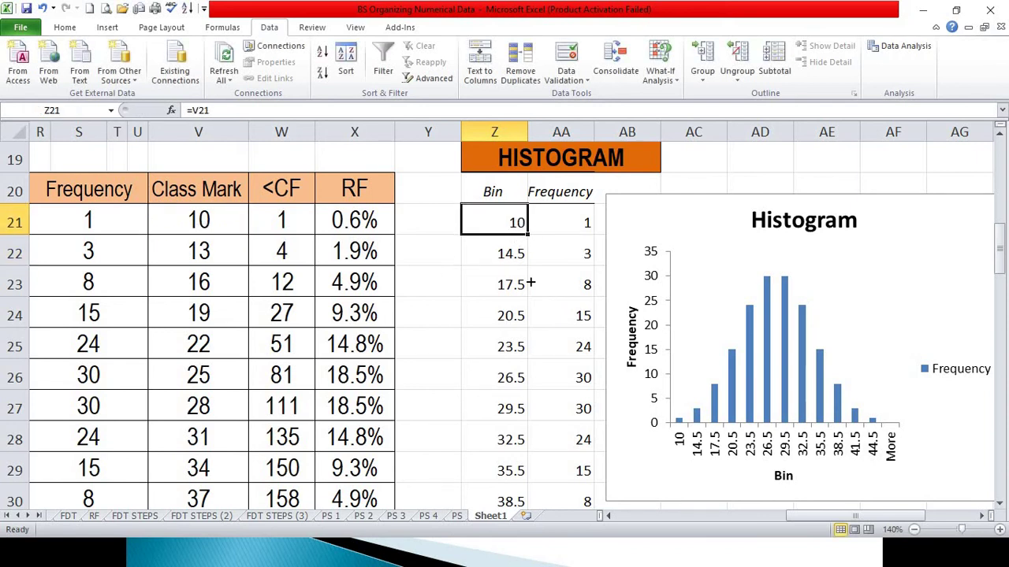
left_click_drag(530, 282, 532, 467)
scroll(520, 360, "up", 1)
Set the gap width of the histogram's Frequency series to 0% and shift the chart slightly.
left_click(741, 369)
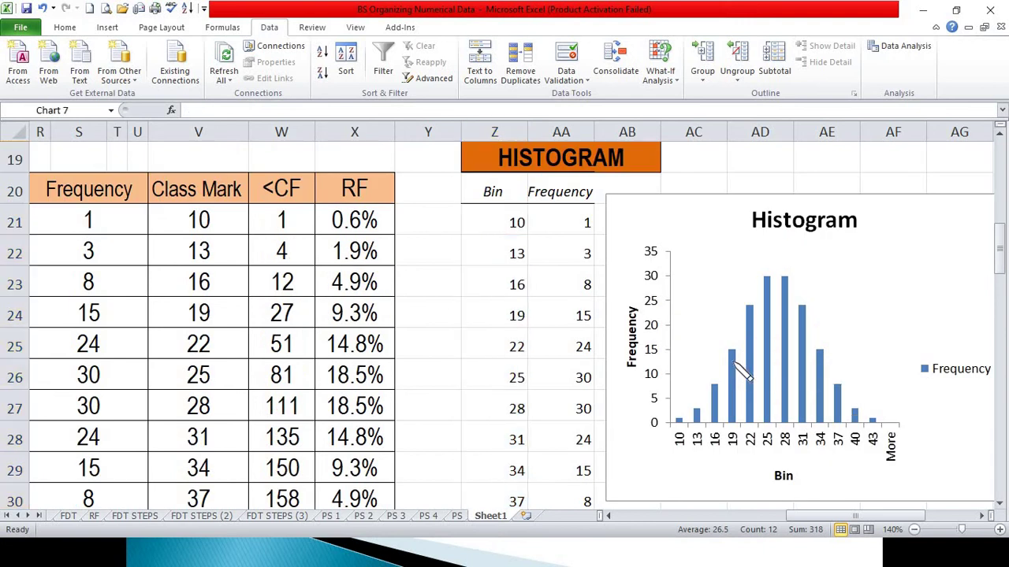
right_click(735, 363)
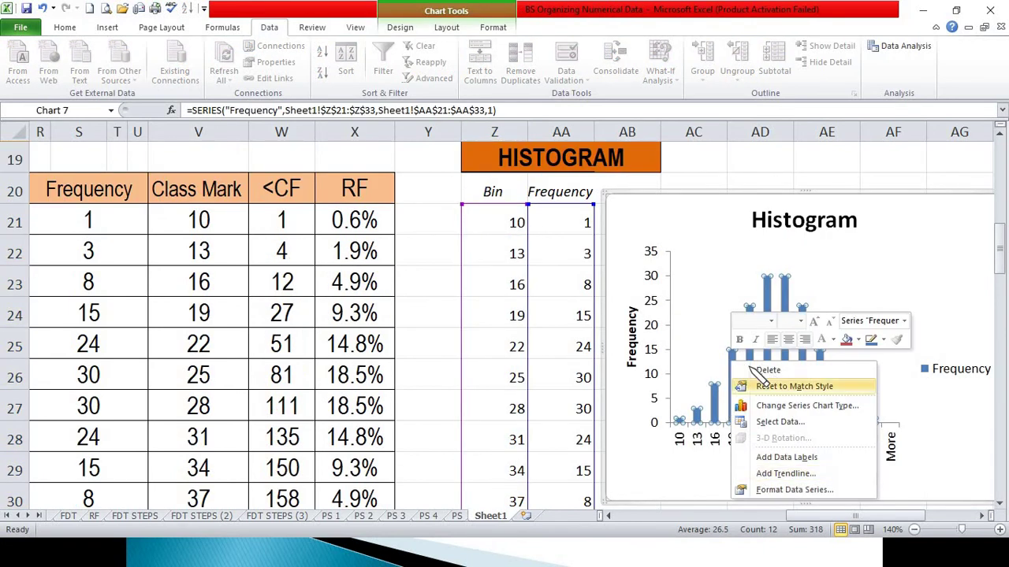
key("Escape")
right_click(735, 361)
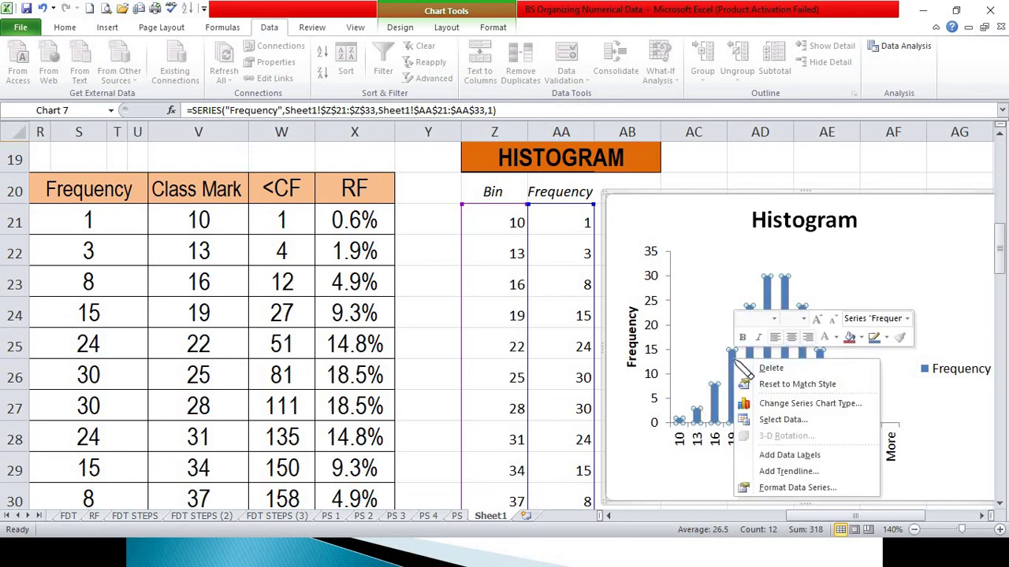
left_click(784, 489)
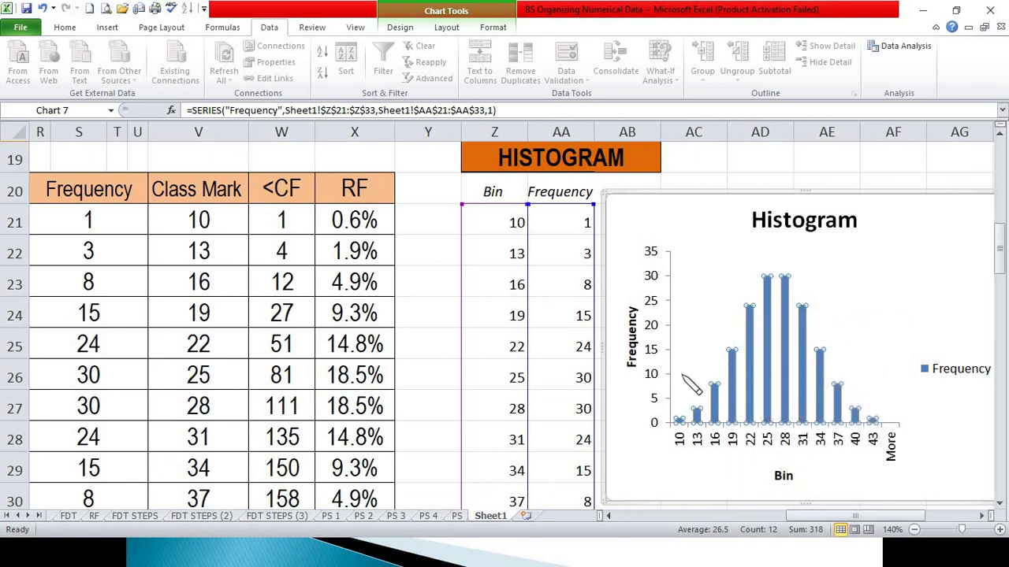
left_click_drag(518, 191, 470, 192)
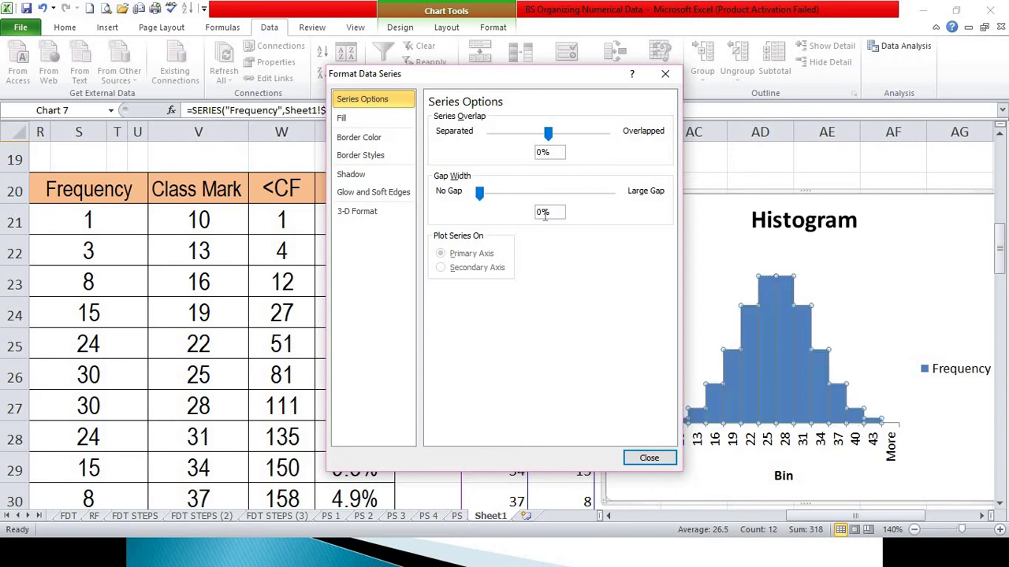
left_click(631, 458)
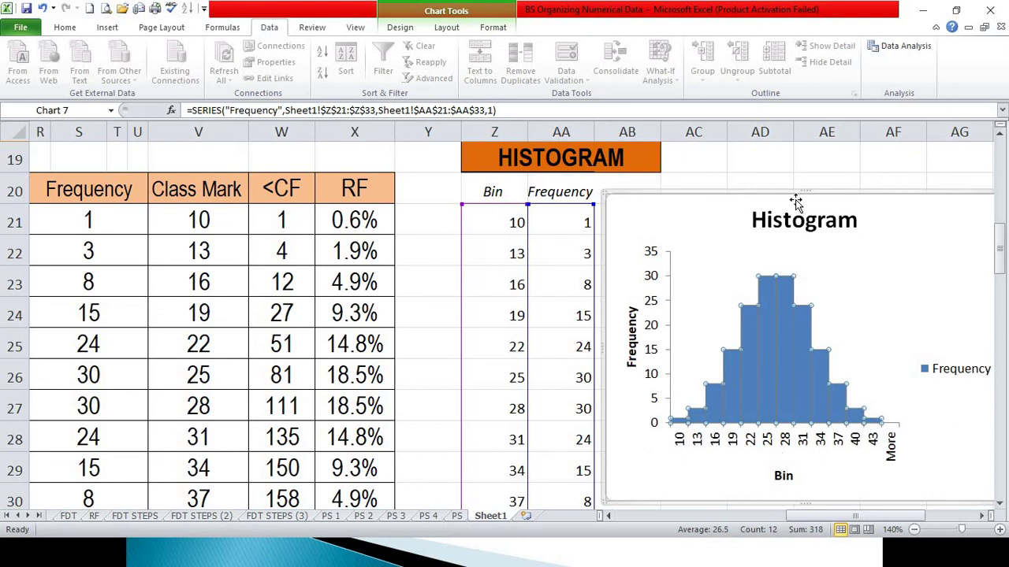
left_click_drag(767, 209, 761, 213)
Generate a second histogram with chart output from $A$16:$J$32 and bins $N$21:$N$32, with its output range at cell AI20.
left_click_drag(843, 517, 928, 533)
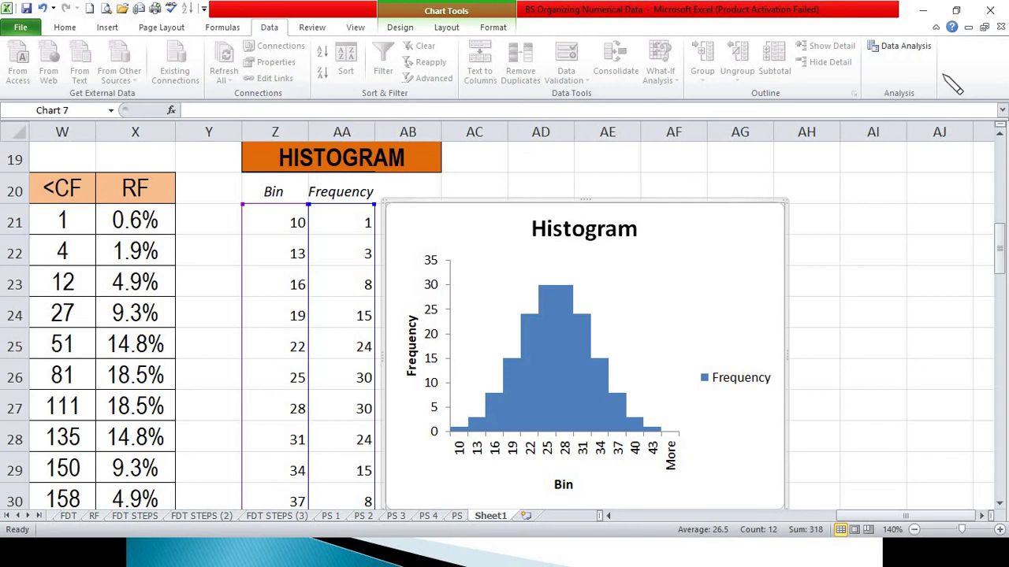
left_click(902, 48)
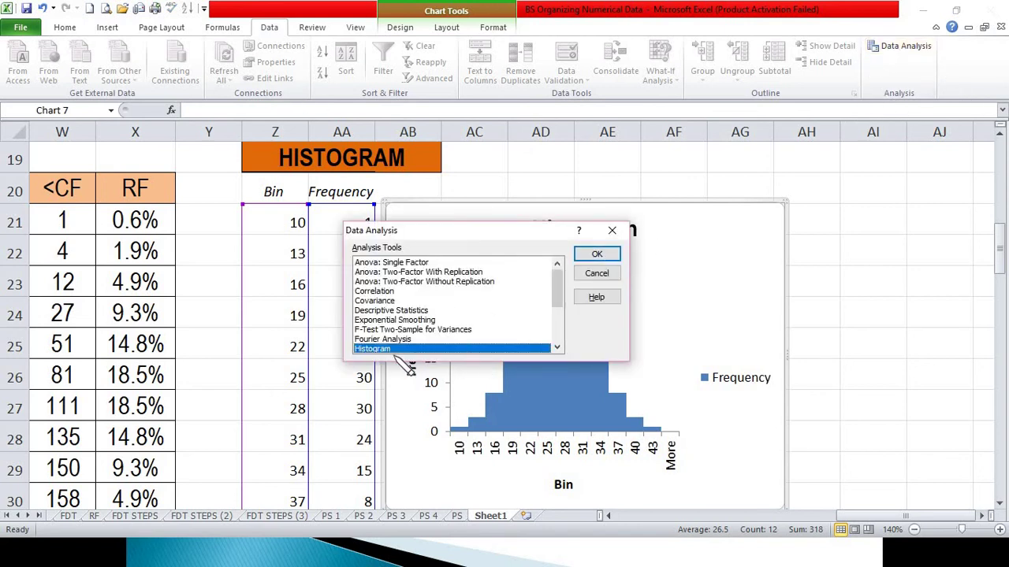
left_click(596, 254)
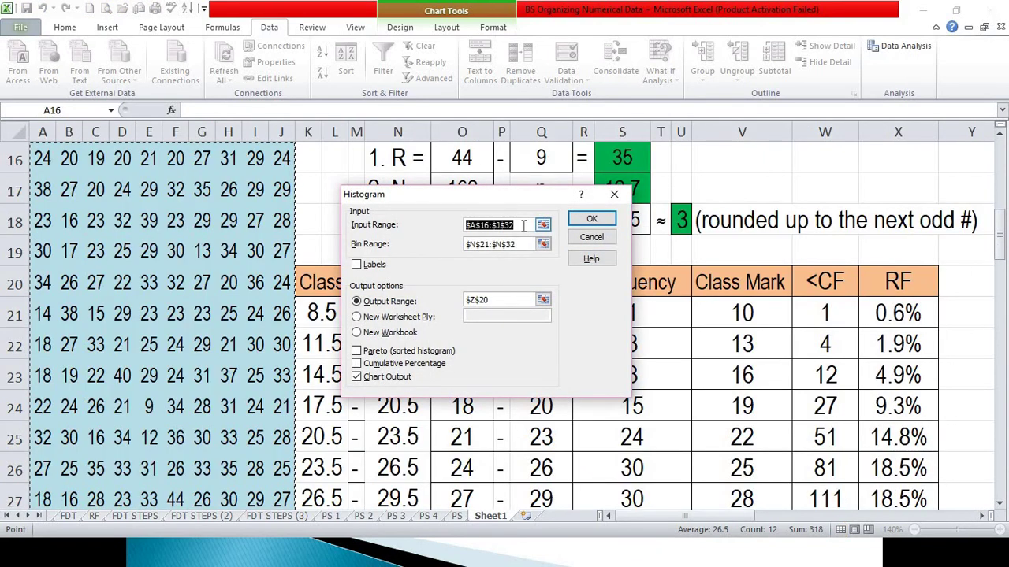
left_click_drag(461, 197, 632, 206)
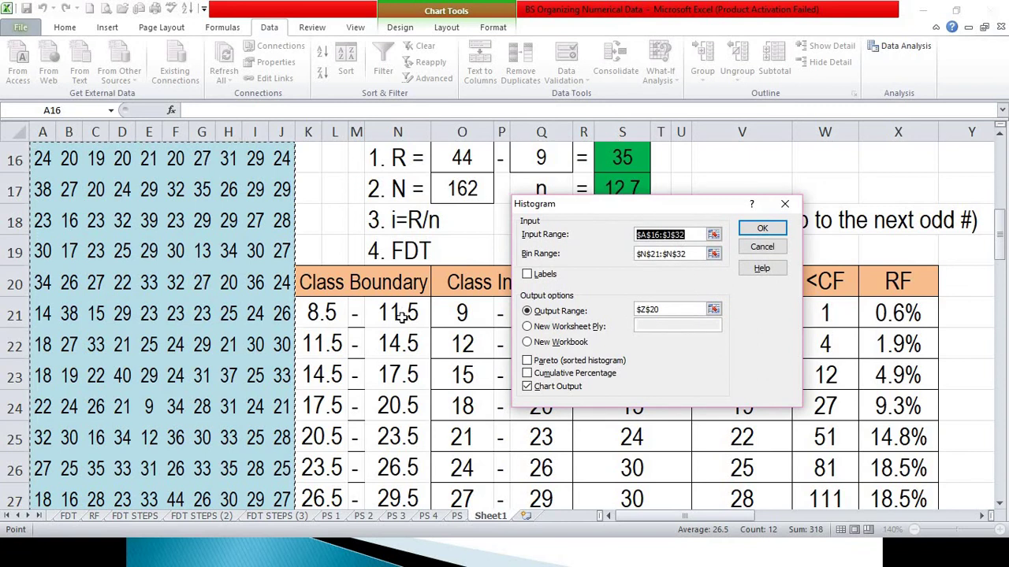
left_click_drag(721, 516, 962, 512)
left_click_drag(626, 208, 556, 203)
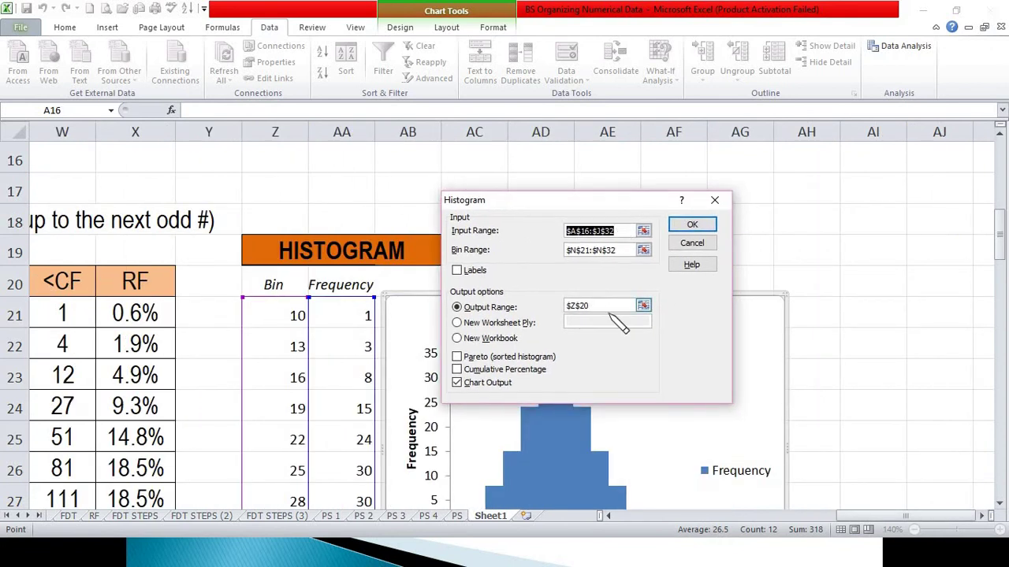
left_click(601, 305)
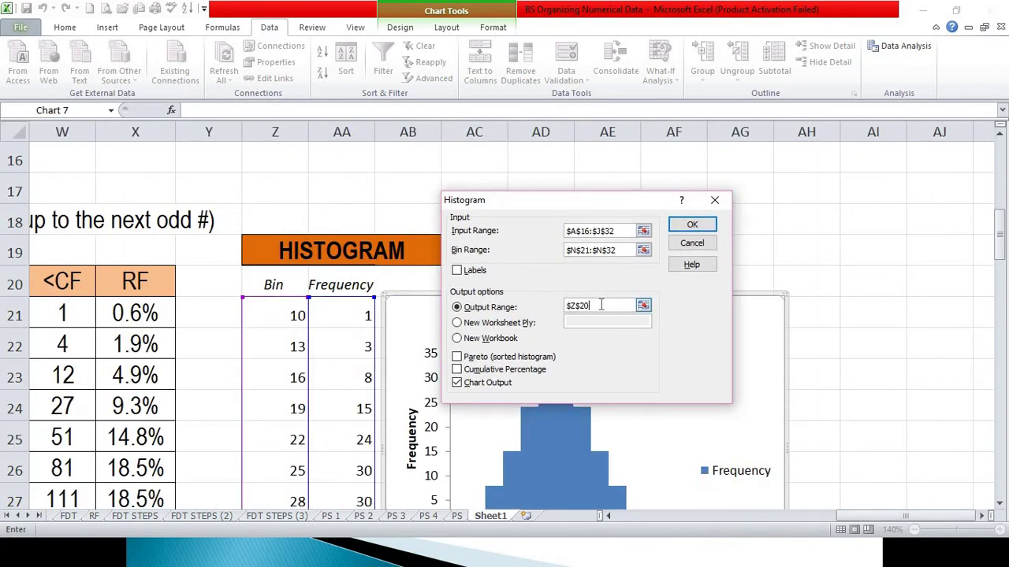
left_click(857, 283)
left_click(694, 225)
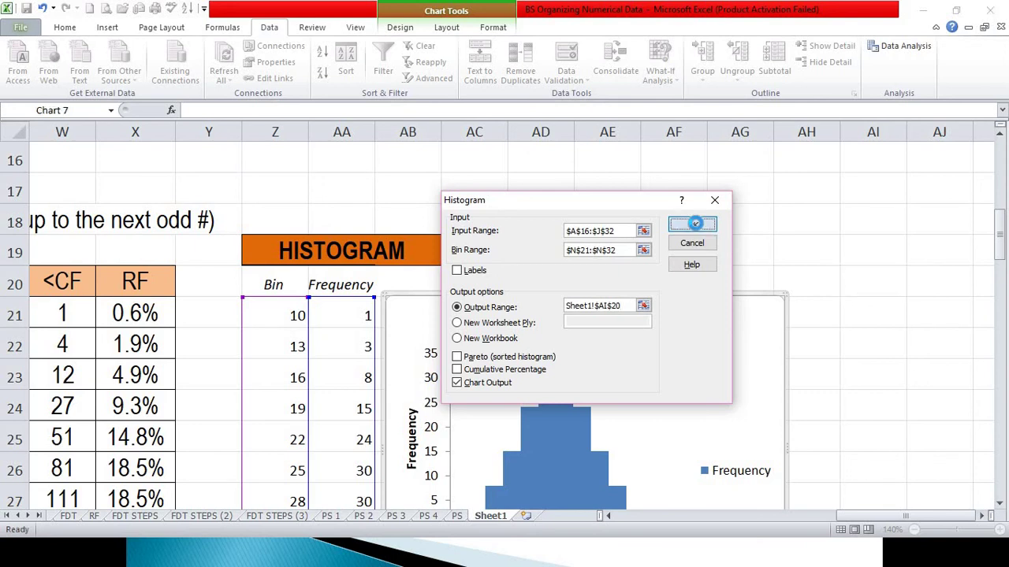
Move the new class-boundary histogram down beside the class-mark histogram, with its upper edge near row 21.
scroll(647, 299, "up", 3)
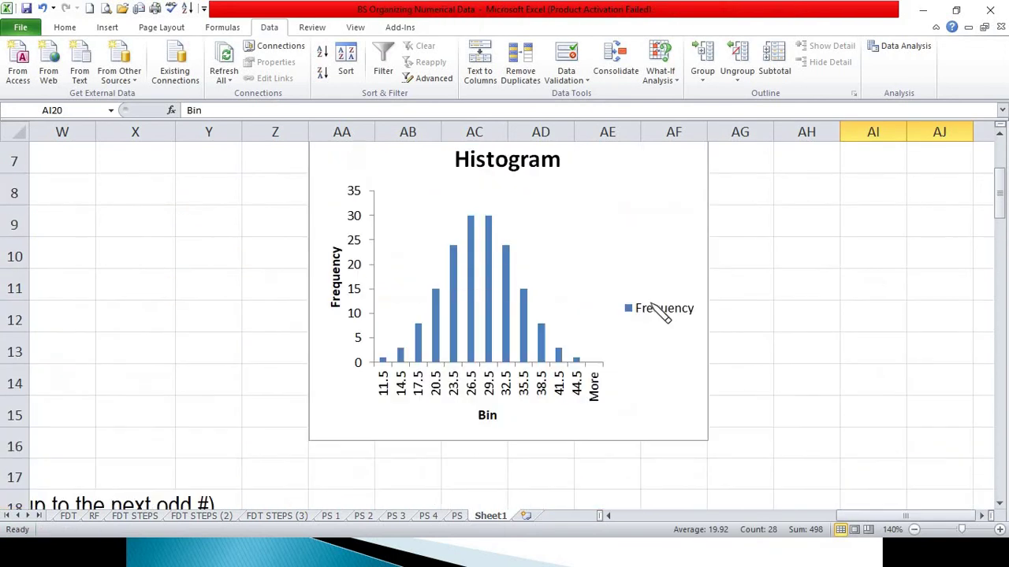
scroll(436, 270, "up", 1)
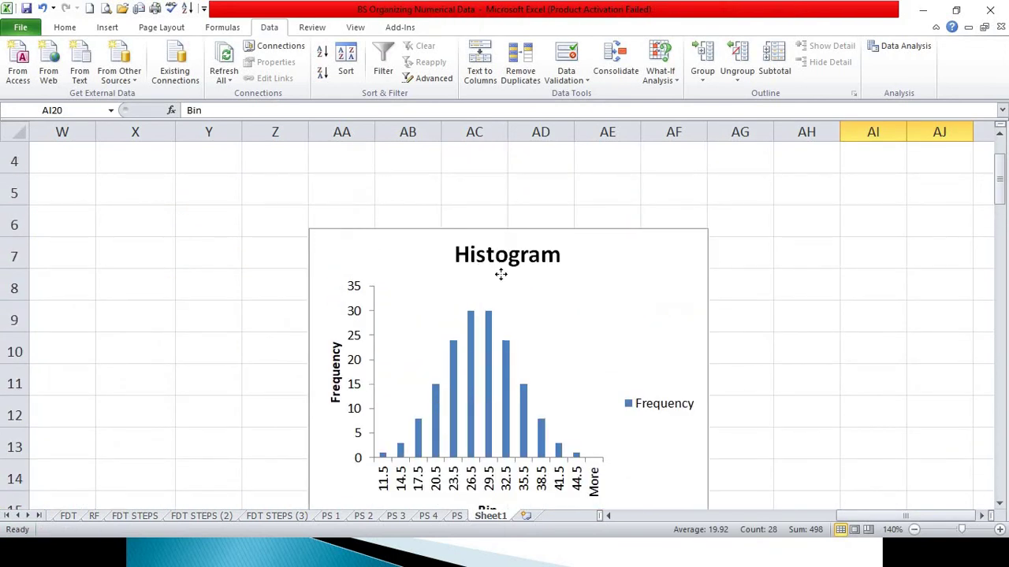
left_click_drag(501, 274, 584, 385)
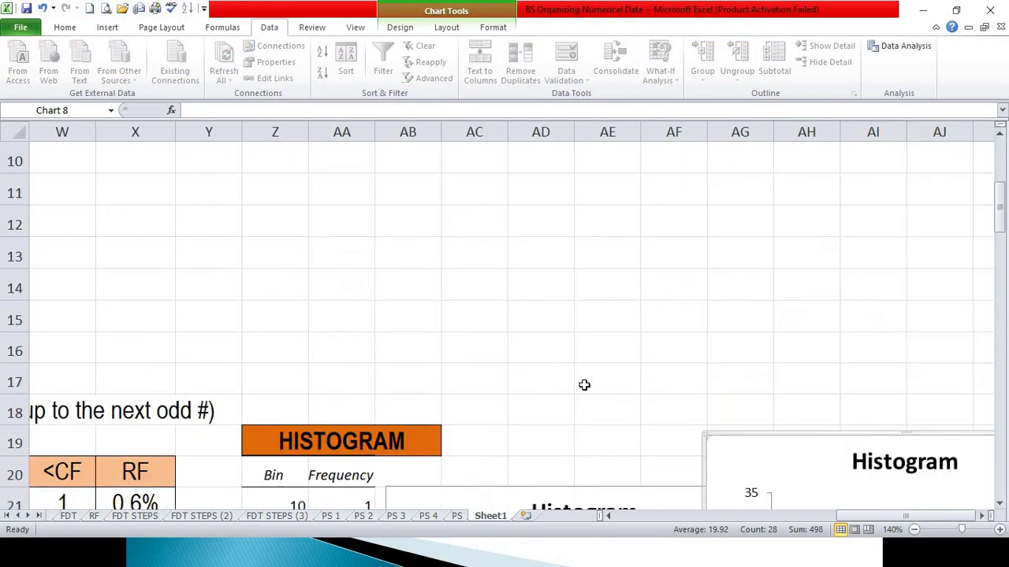
scroll(584, 385, "down", 1)
scroll(797, 404, "down", 2)
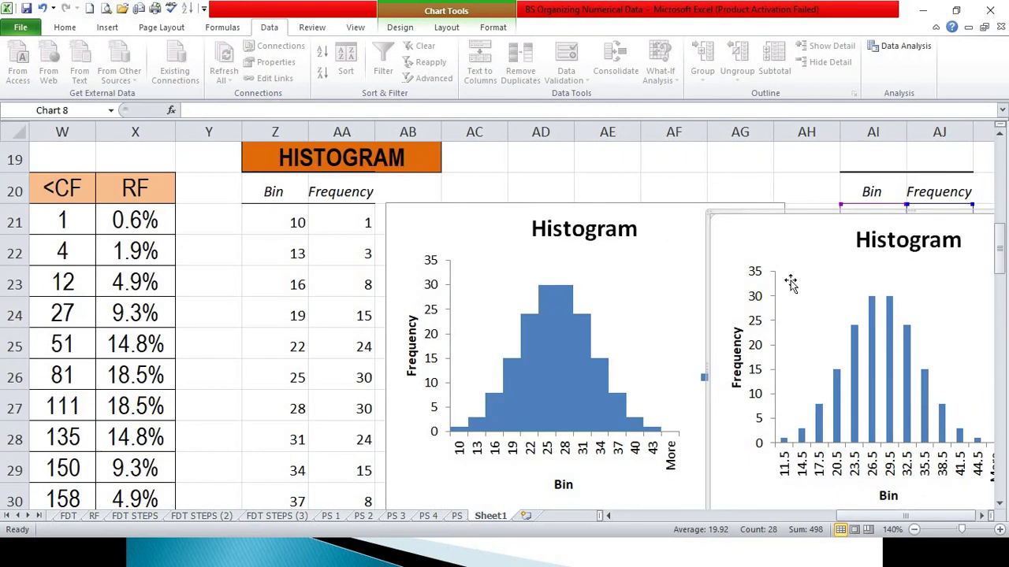
left_click(405, 198)
scroll(823, 315, "down", 3)
Change the Frequency series of the class-boundary histogram to the basic Line chart type.
left_click(824, 315)
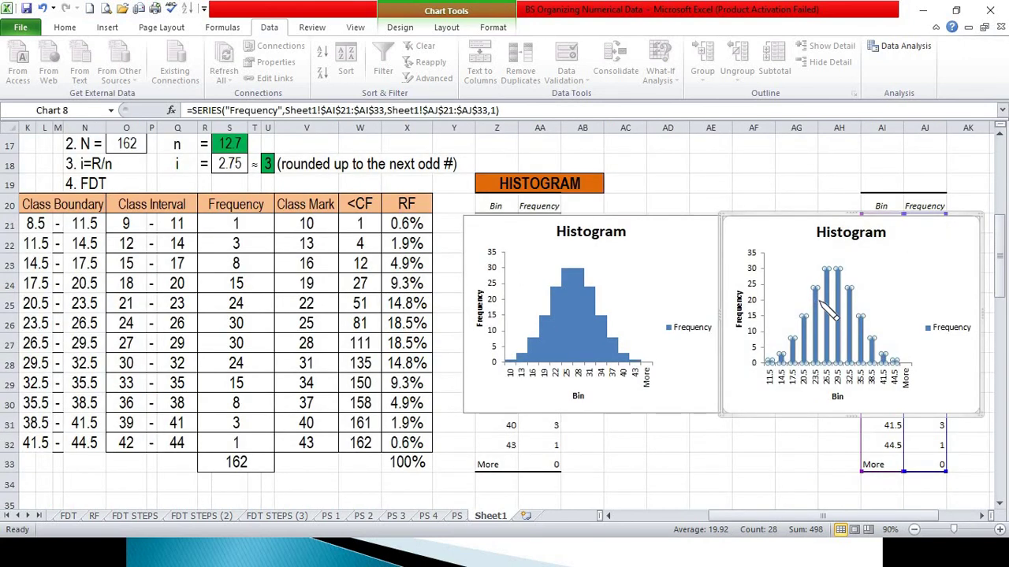
right_click(817, 312)
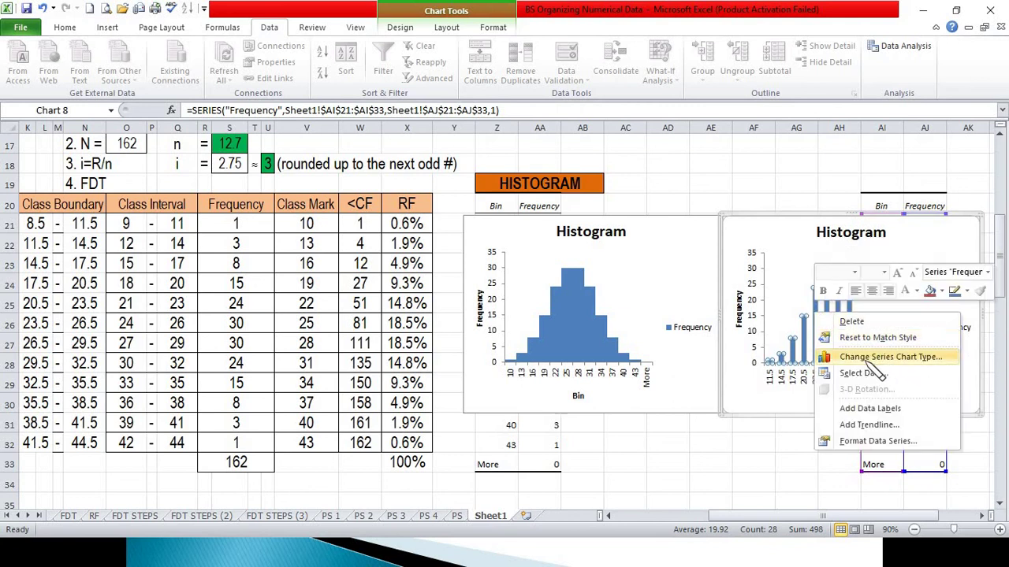
left_click(875, 359)
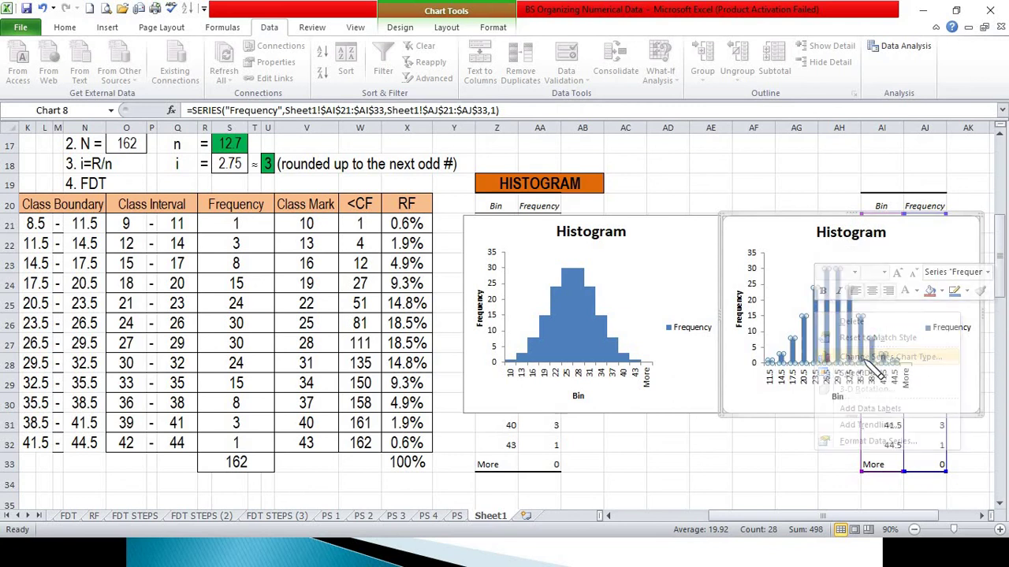
left_click(406, 209)
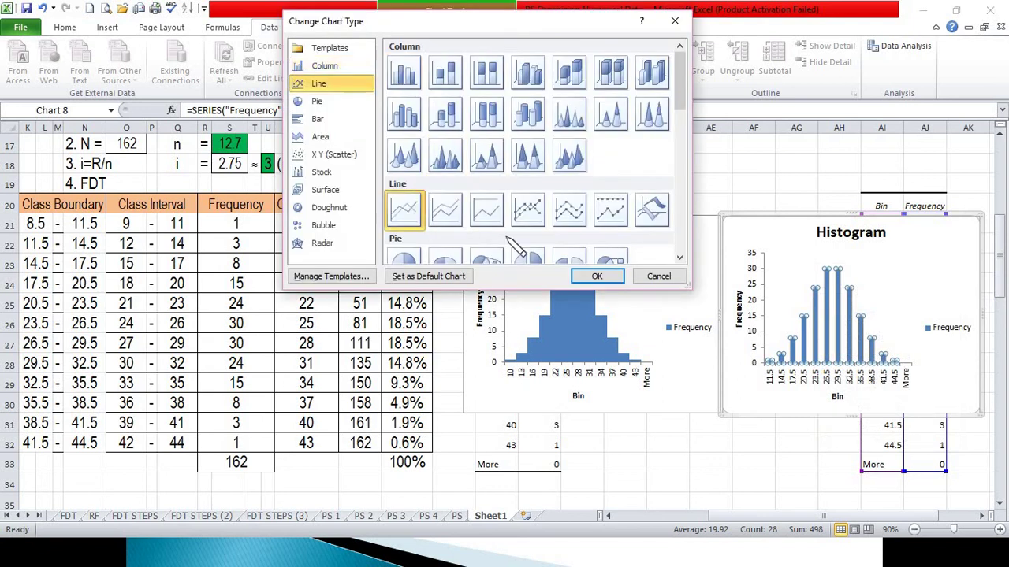
left_click(594, 275)
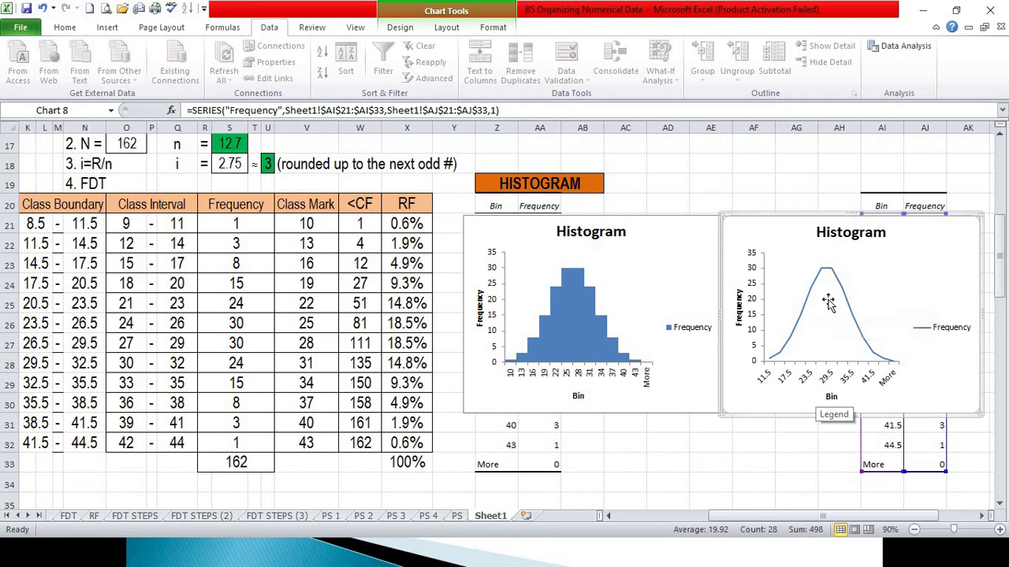
Select the title of the line chart for editing.
left_click(844, 236)
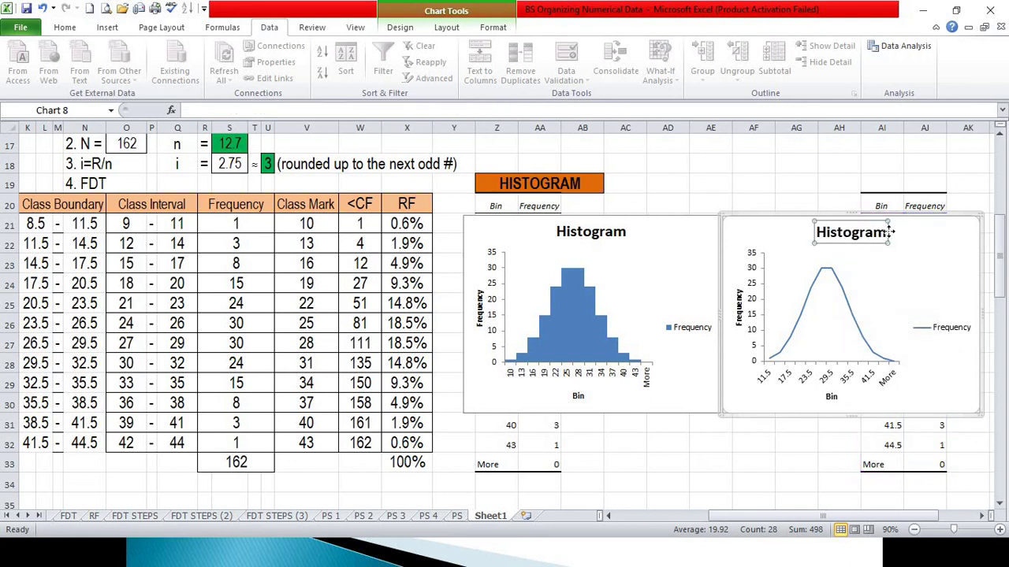